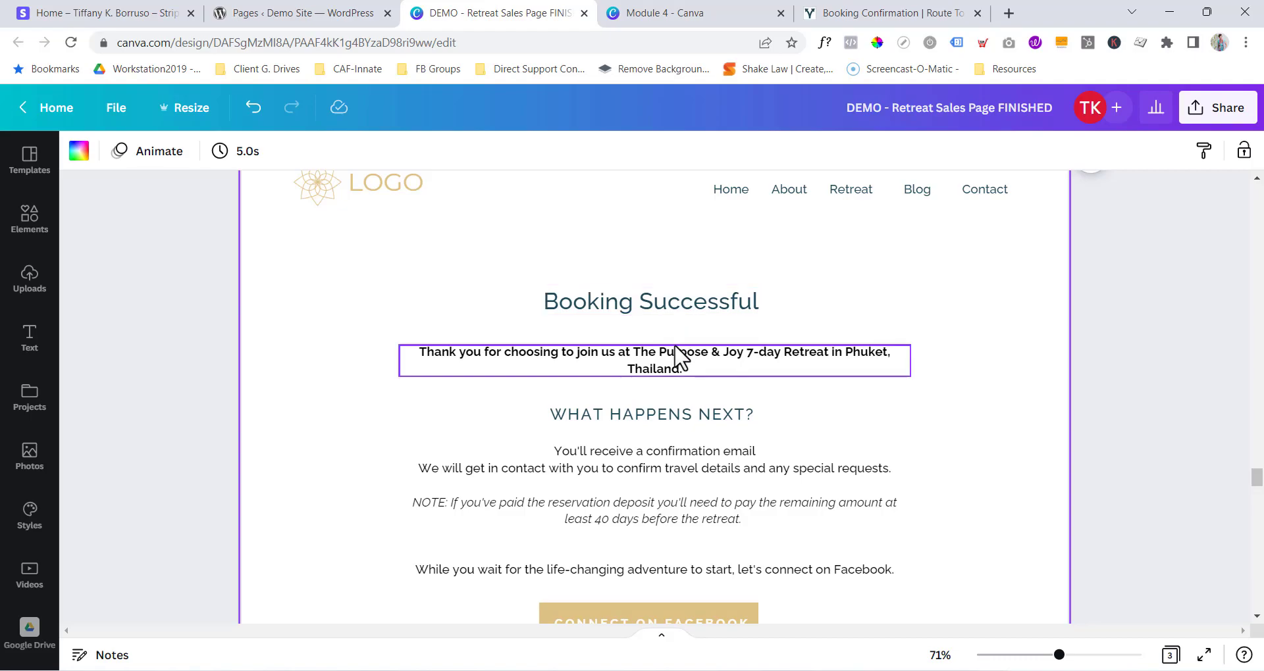
Review the text and Facebook button on the Booking Successful page of the Canva design.
{"action": "scroll", "coordinate": [691, 451], "scroll_direction": "down", "scroll_amount": 3}
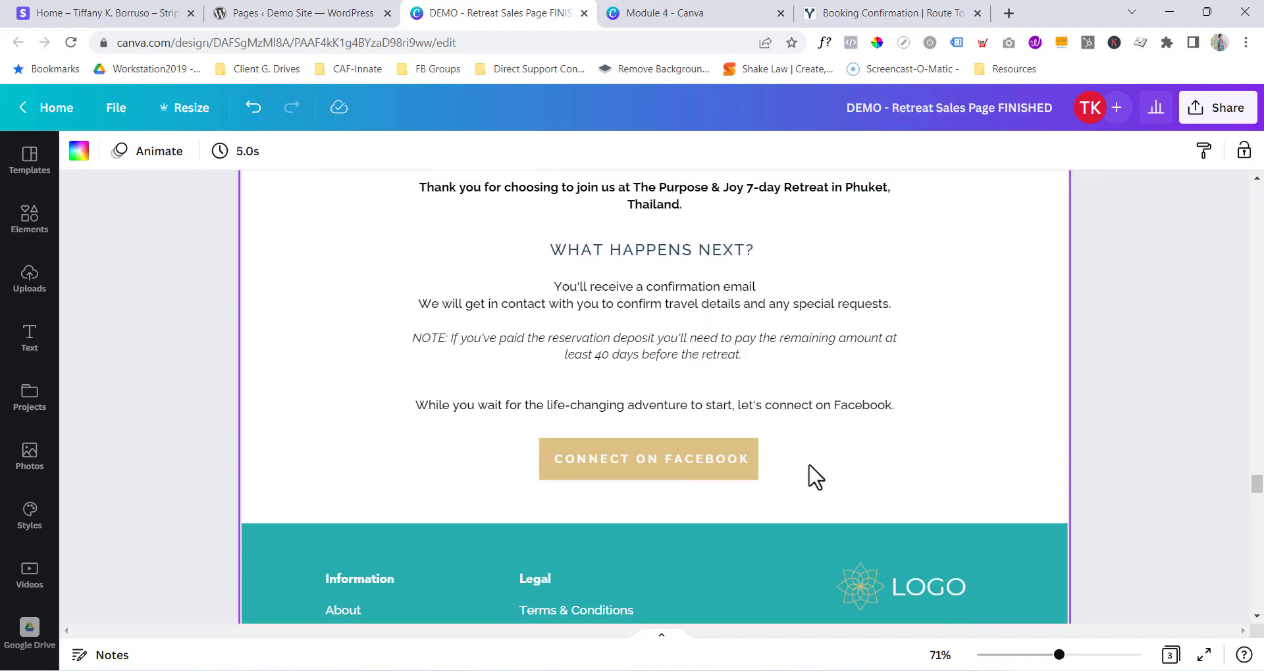
{"action": "scroll", "coordinate": [804, 500], "scroll_direction": "up", "scroll_amount": 1}
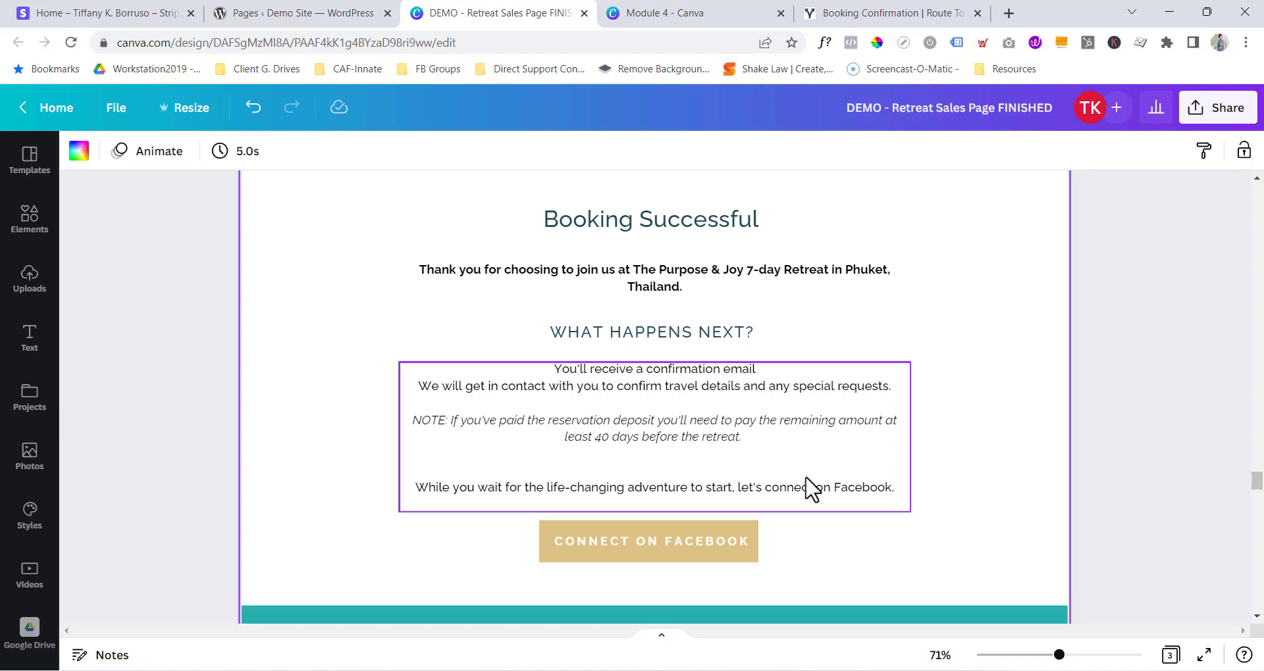
{"action": "scroll", "coordinate": [728, 417], "scroll_direction": "up", "scroll_amount": 2}
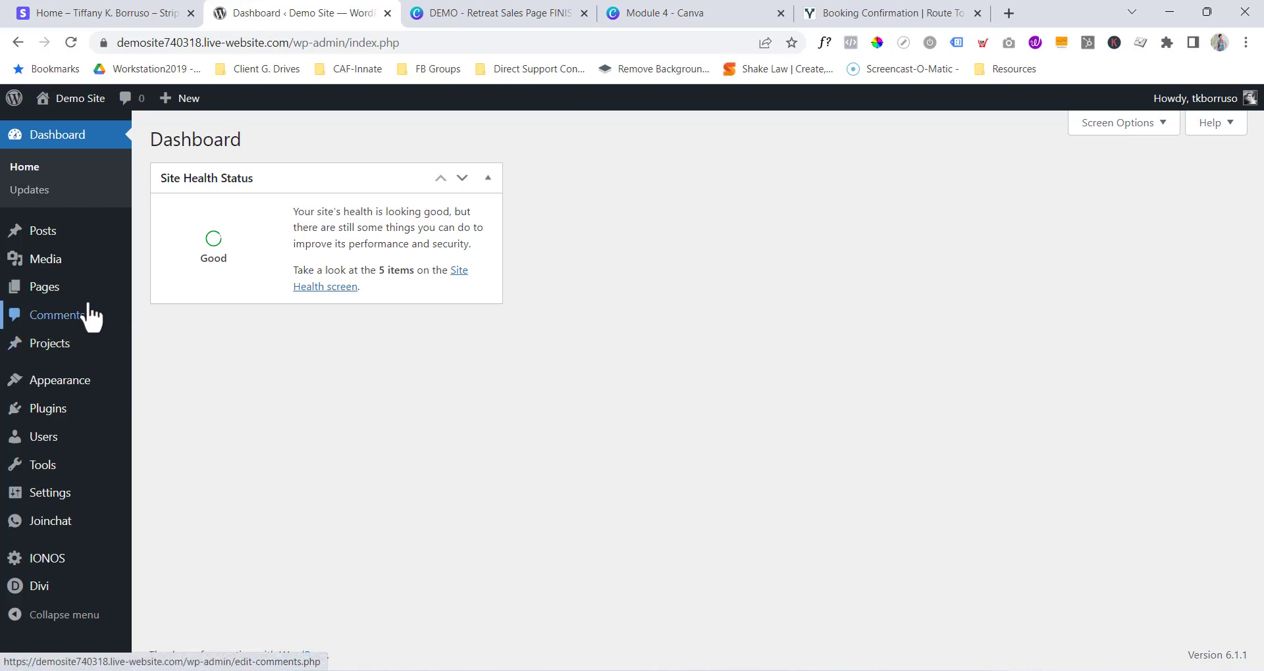
Switch to the WordPress site, create a draft page titled "Booking Confirmation" and open it in the Divi Builder.
{"action": "mouse_move", "coordinate": [84, 295]}
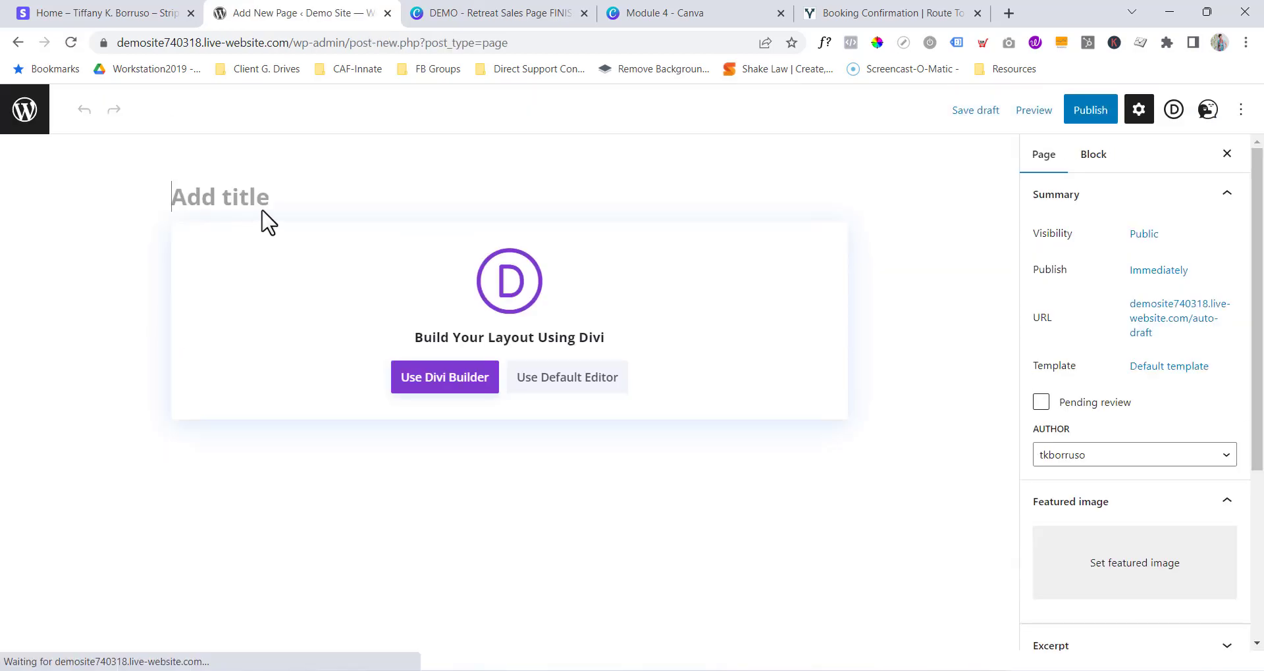
{"action": "type", "text": "Book"}
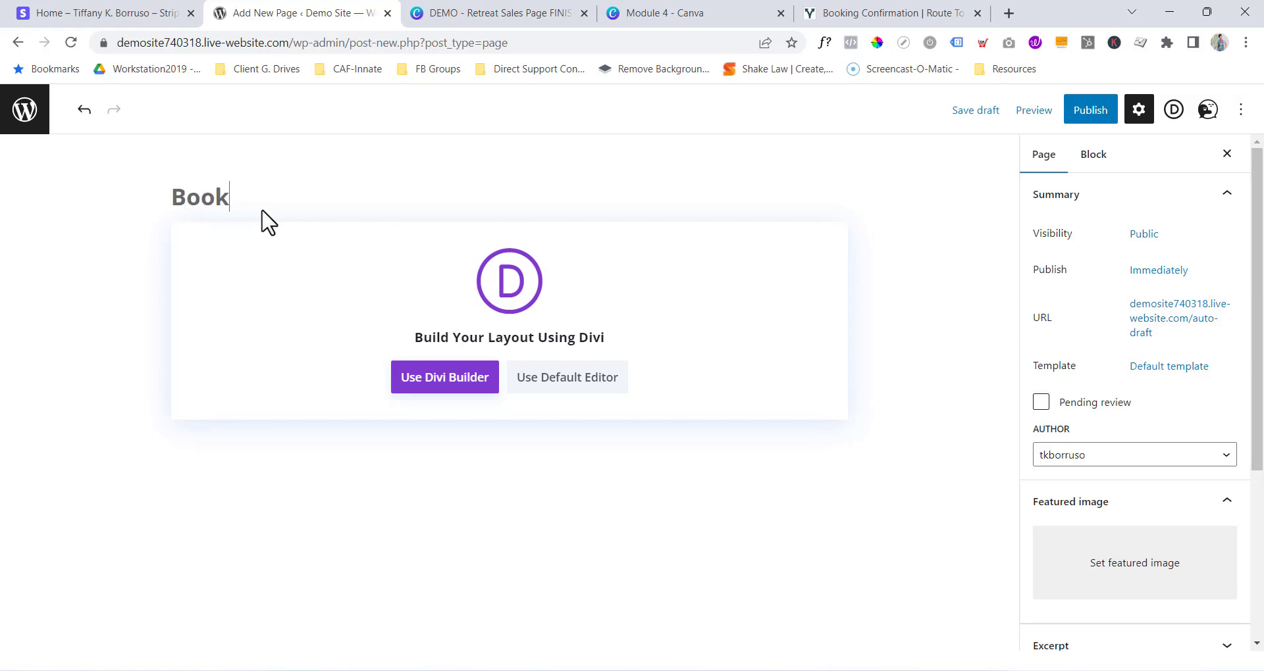
{"action": "type", "text": "ing Confirmation"}
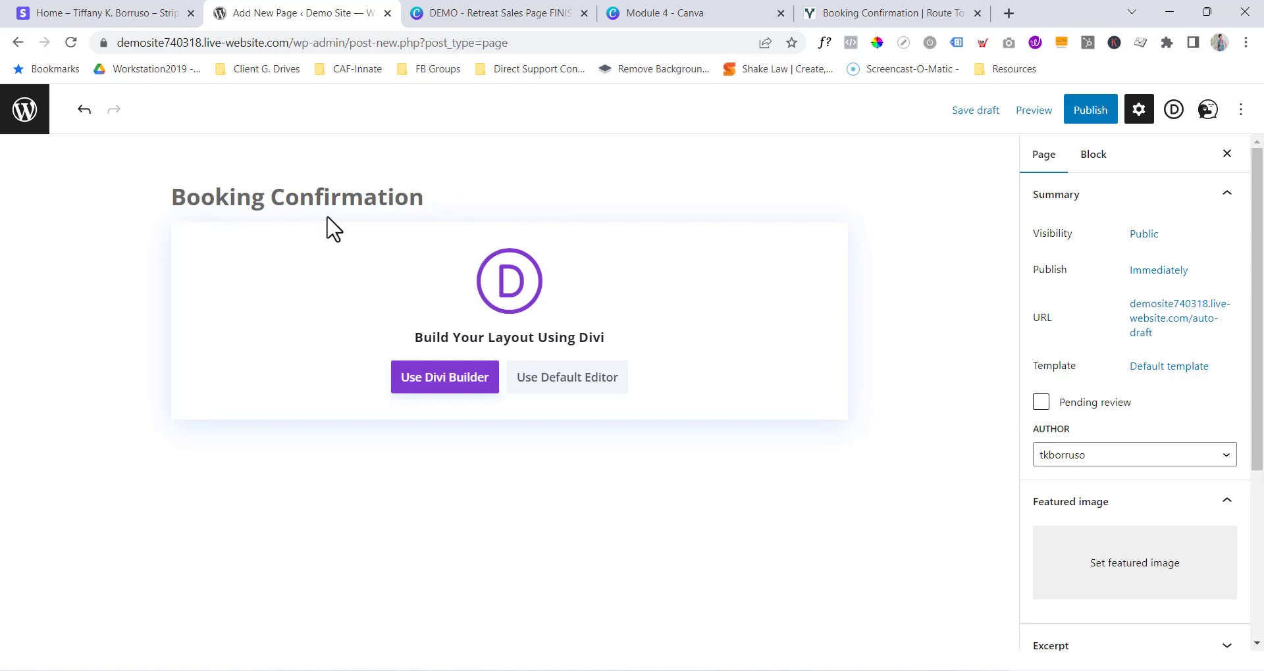
{"action": "left_click", "coordinate": [976, 111]}
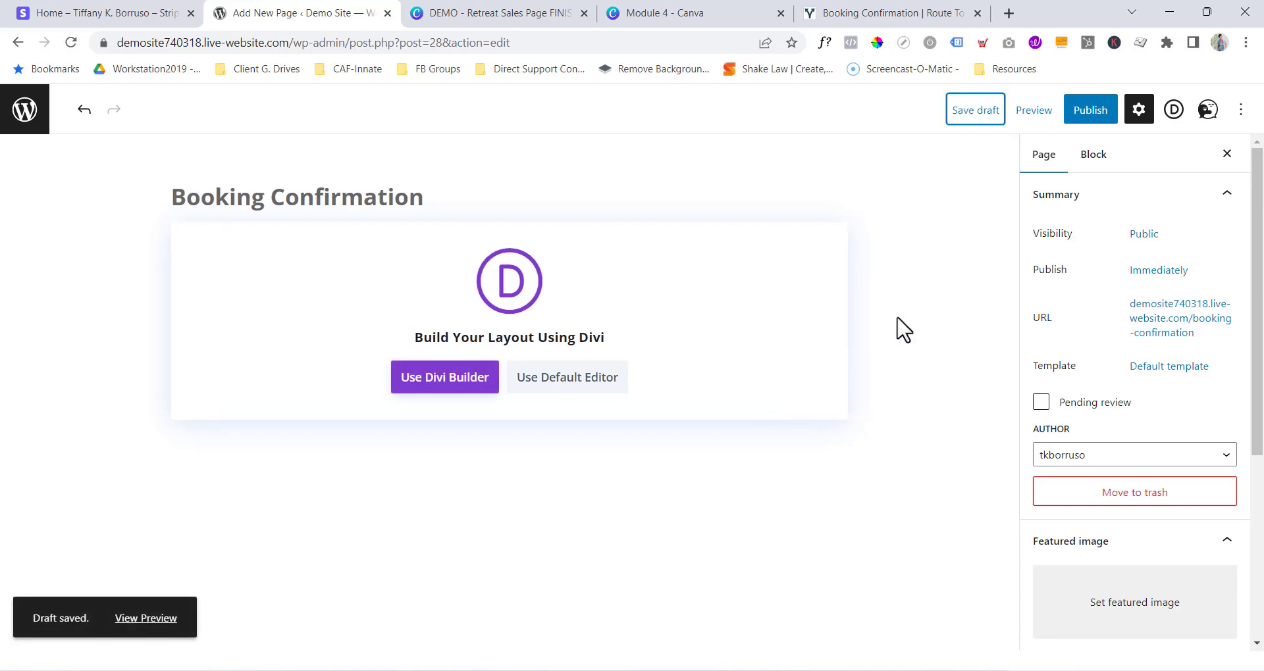
{"action": "left_click", "coordinate": [439, 386]}
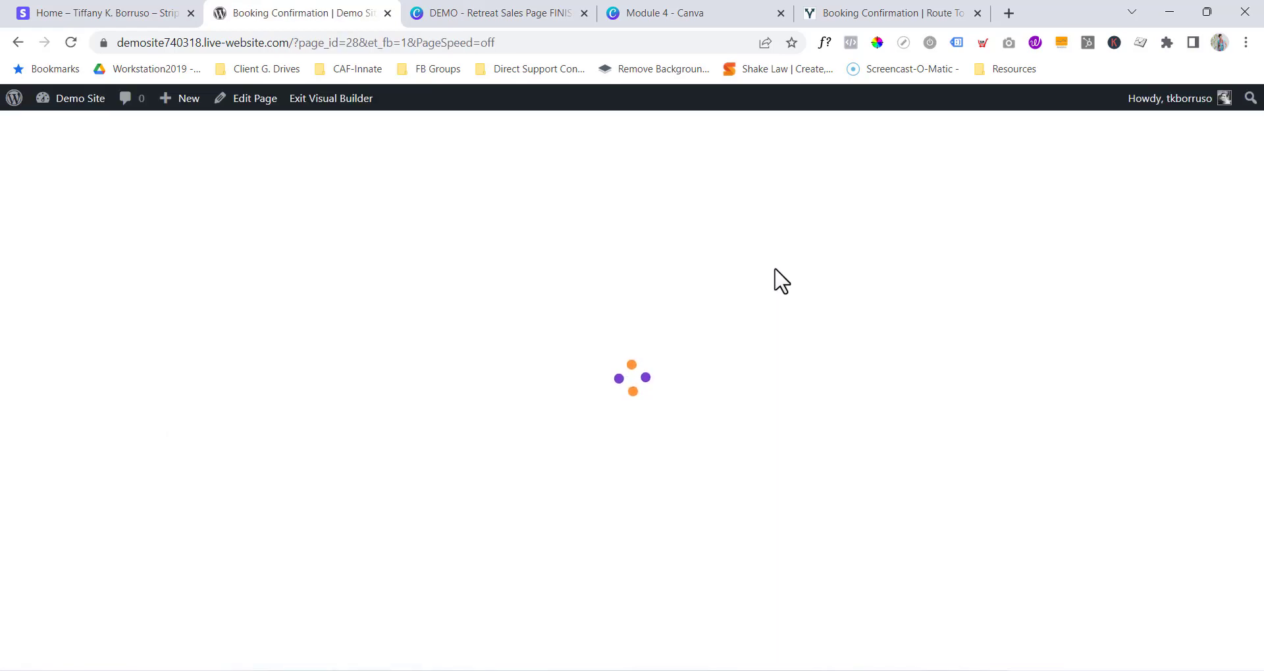
Switch to the Canva design and look over the Booking Successful page from header to footer.
{"action": "left_click", "coordinate": [517, 20]}
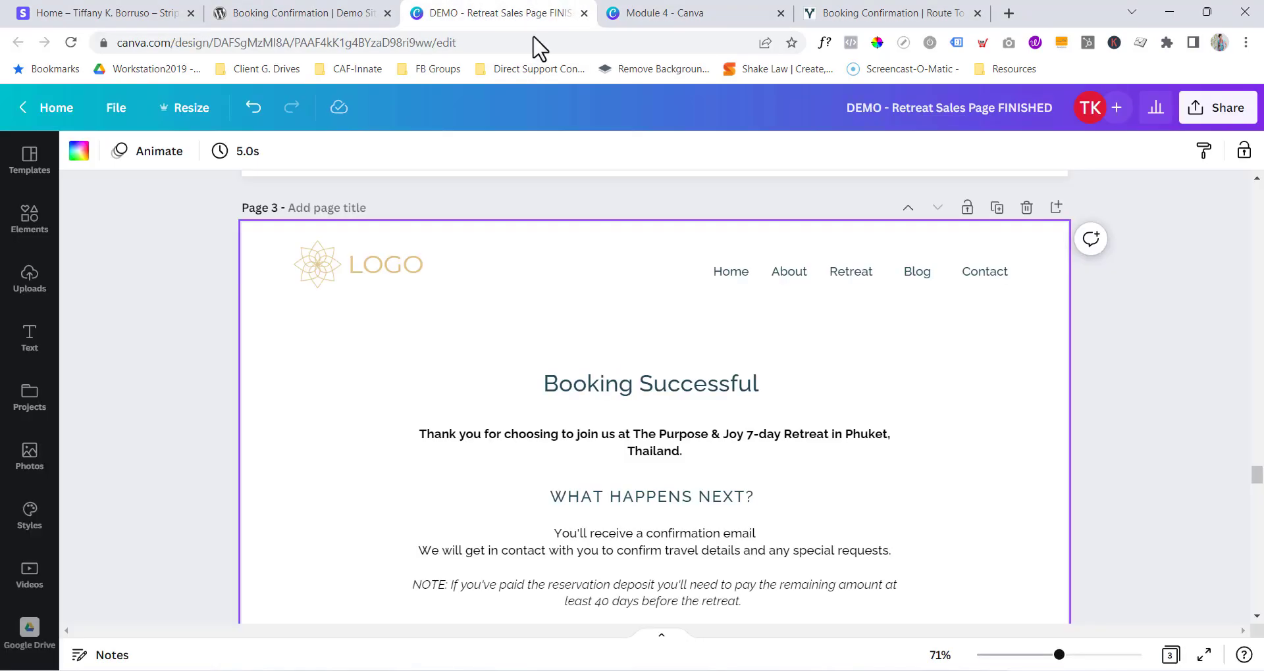
{"action": "scroll", "coordinate": [704, 477], "scroll_direction": "down", "scroll_amount": 4}
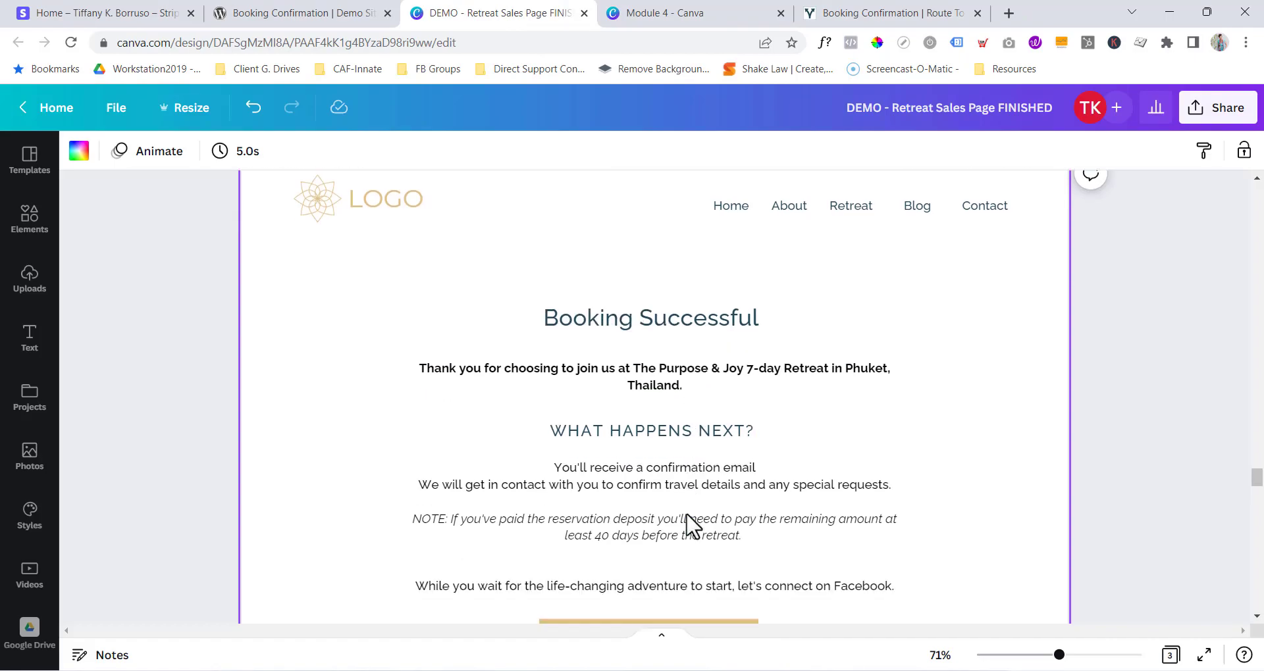
{"action": "scroll", "coordinate": [686, 442], "scroll_direction": "up", "scroll_amount": 2}
{"action": "scroll", "coordinate": [570, 361], "scroll_direction": "up", "scroll_amount": 4}
{"action": "scroll", "coordinate": [635, 302], "scroll_direction": "down", "scroll_amount": 11}
{"action": "scroll", "coordinate": [887, 394], "scroll_direction": "up", "scroll_amount": 8}
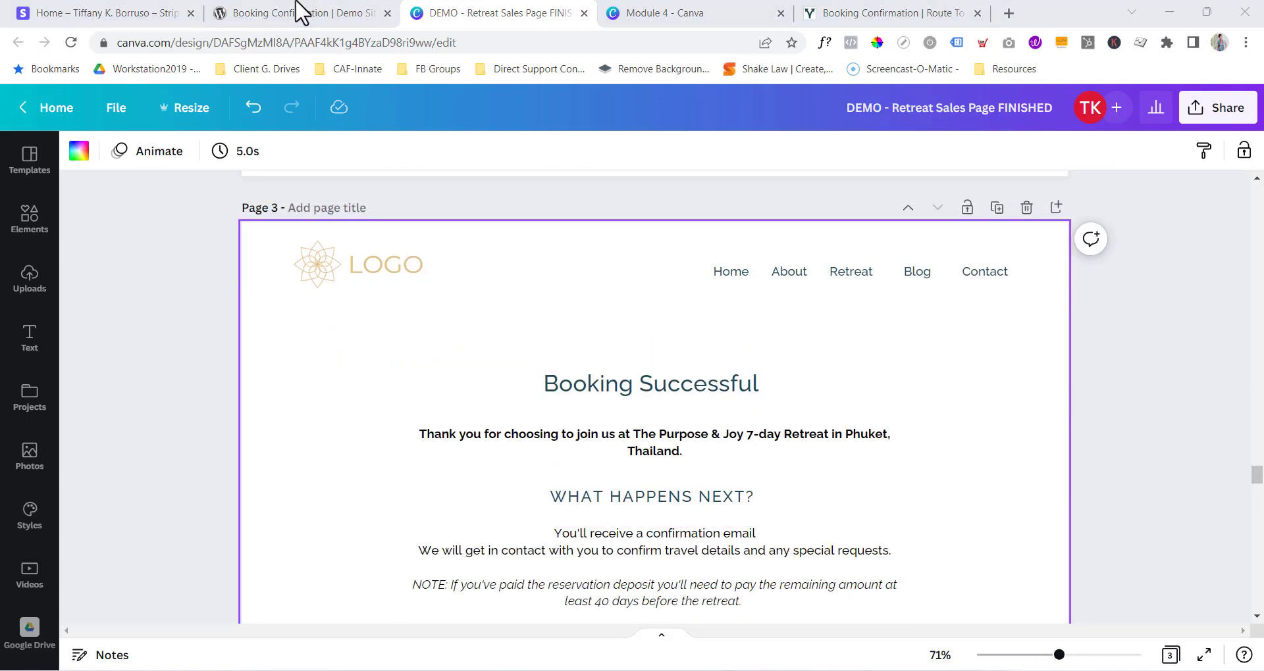
Return to the Divi page and build it from scratch with a single-column row containing a text module.
{"action": "left_click", "coordinate": [346, 15]}
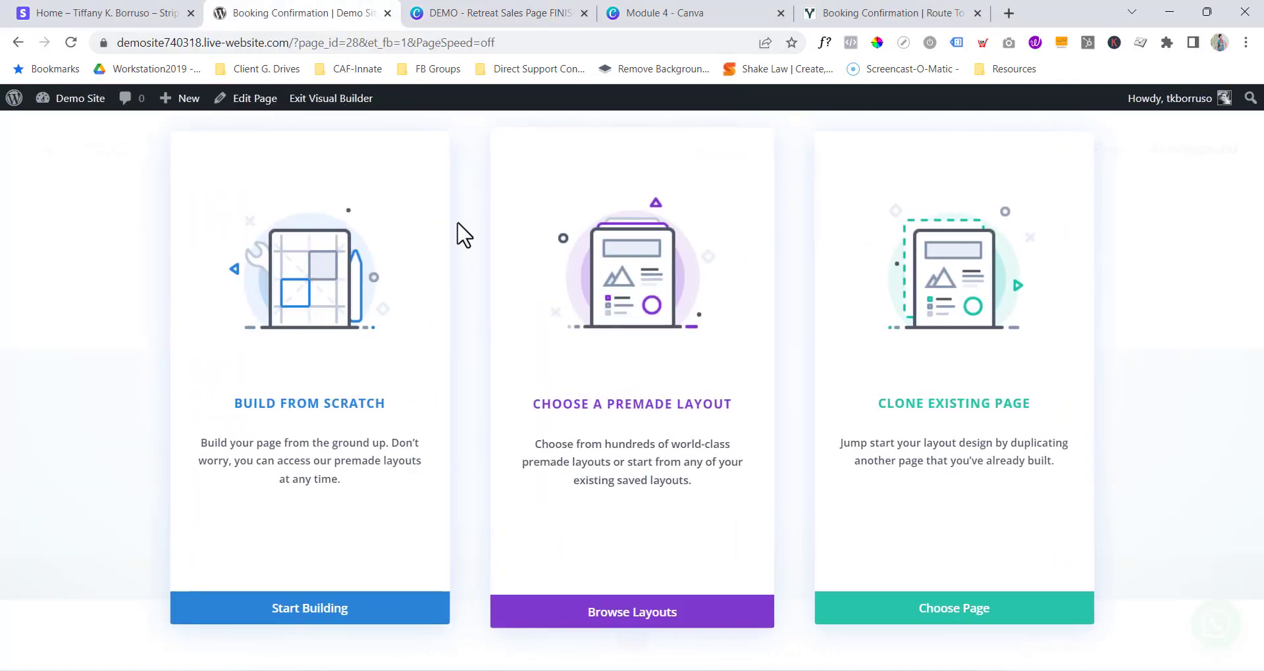
{"action": "left_click", "coordinate": [336, 610]}
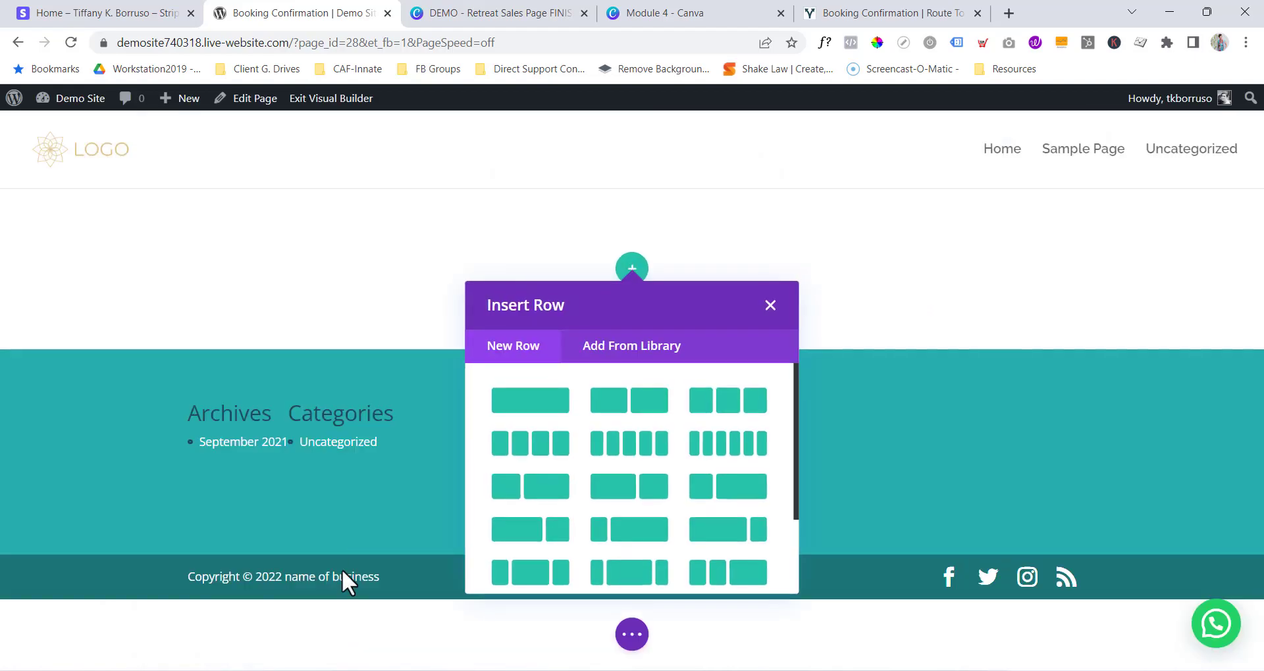
{"action": "left_click", "coordinate": [532, 399]}
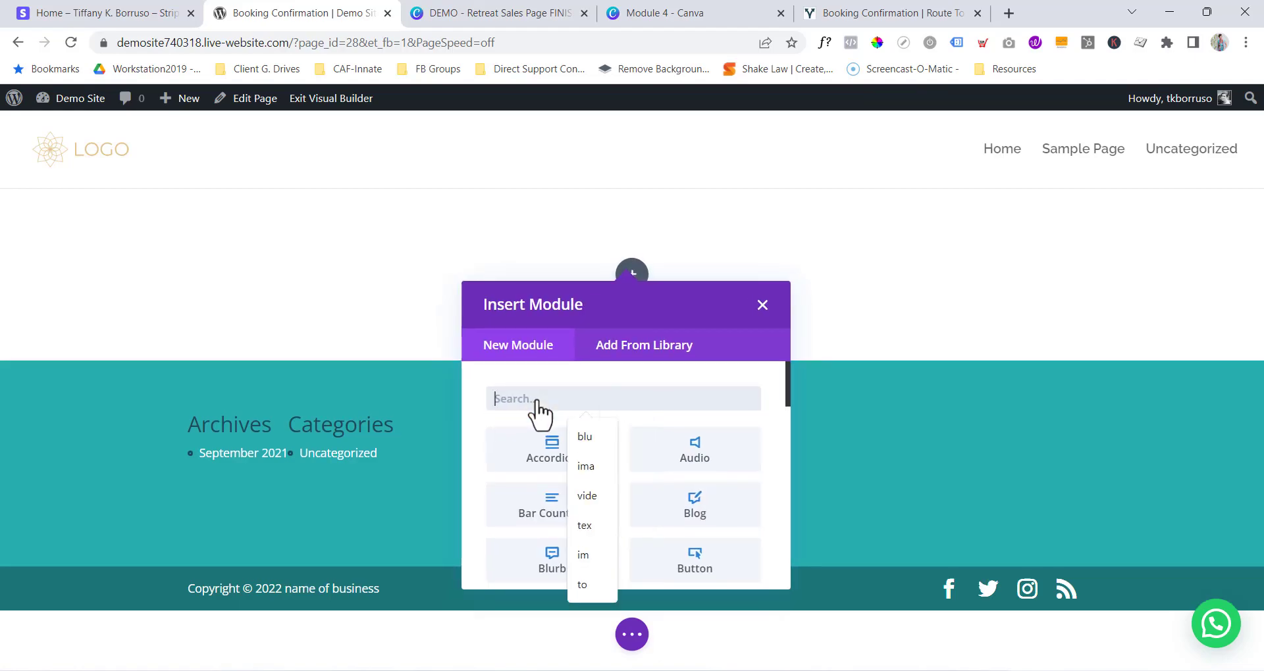
{"action": "type", "text": "text"}
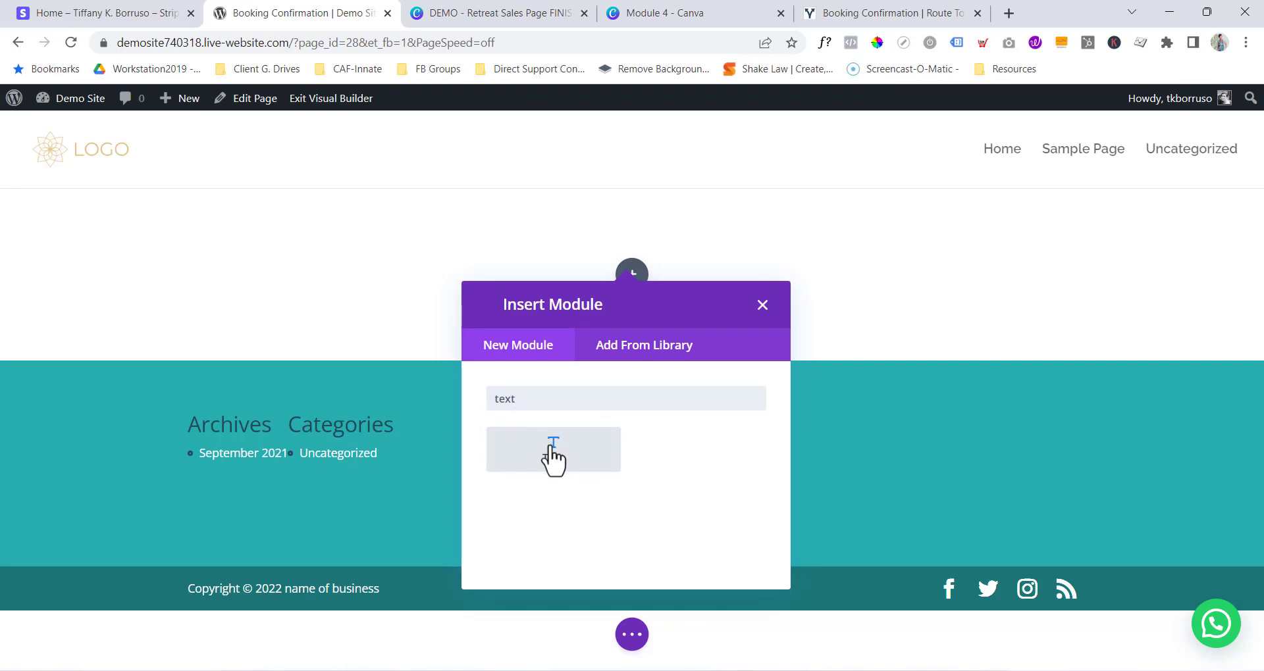
{"action": "left_click", "coordinate": [553, 451]}
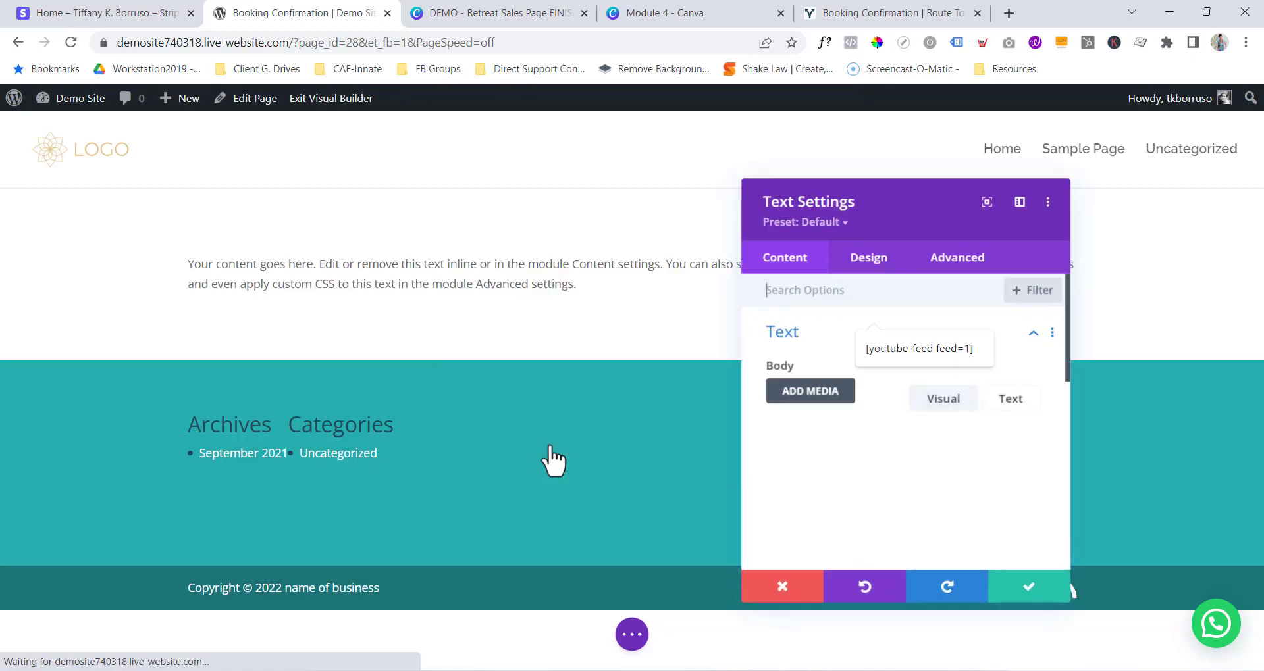
Copy the "Booking Successful" title from the Canva design and replace the Divi text module's placeholder text with it.
{"action": "left_click", "coordinate": [507, 14]}
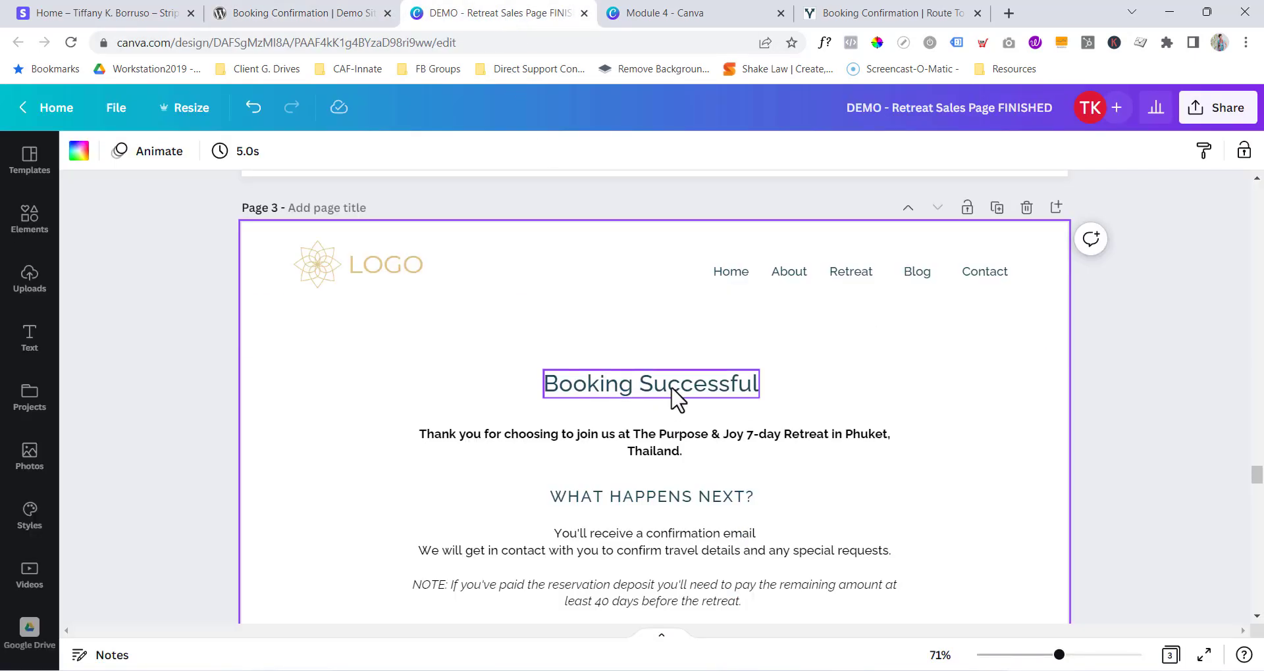
{"action": "left_click", "coordinate": [671, 388]}
{"action": "double_click", "coordinate": [670, 386]}
{"action": "key", "text": "ctrl+c"}
{"action": "right_click", "coordinate": [671, 386]}
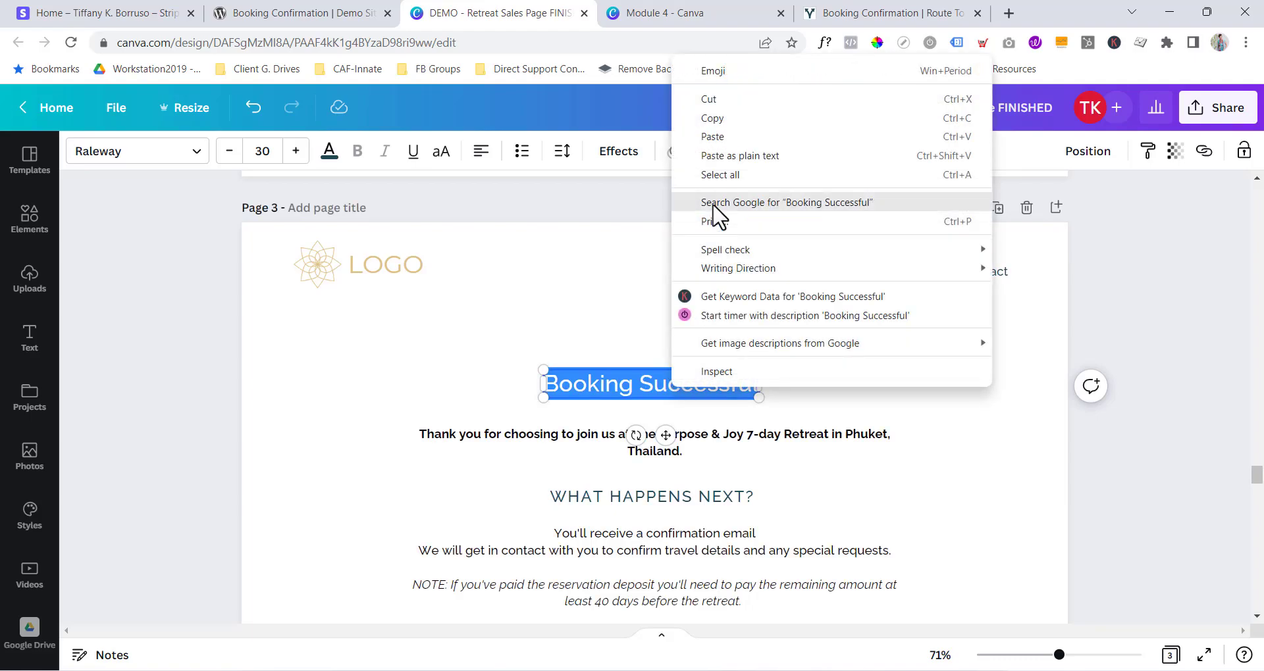
{"action": "left_click", "coordinate": [725, 118]}
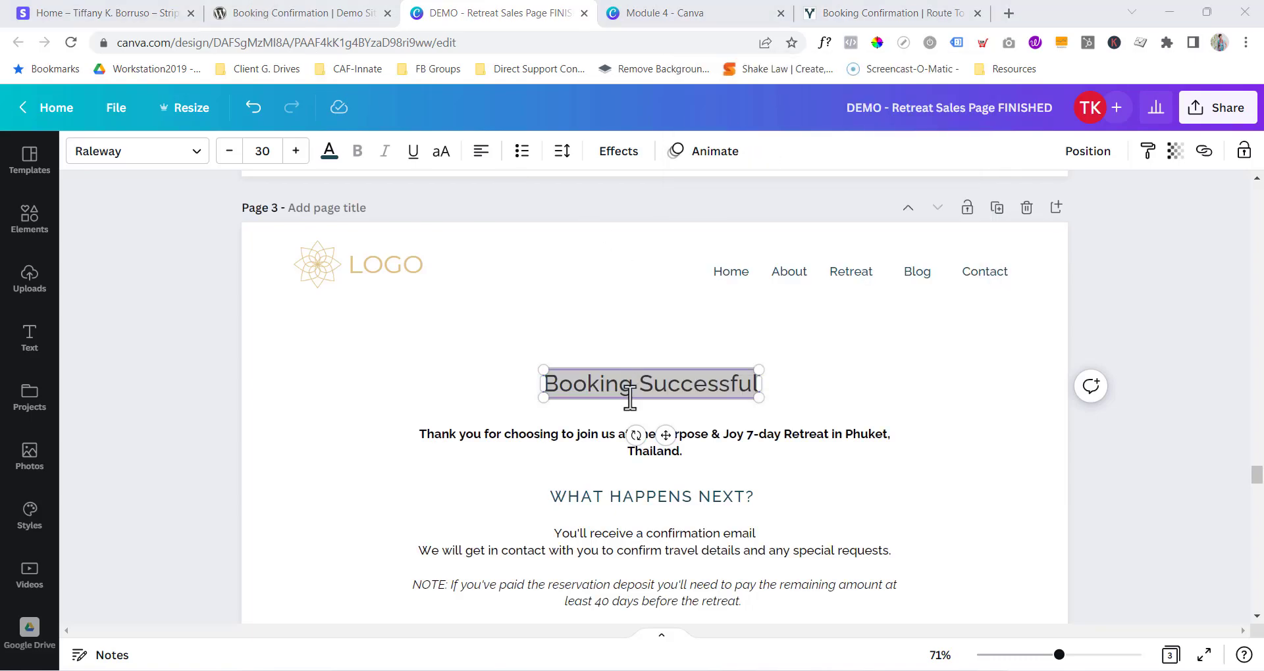
{"action": "left_click", "coordinate": [338, 19]}
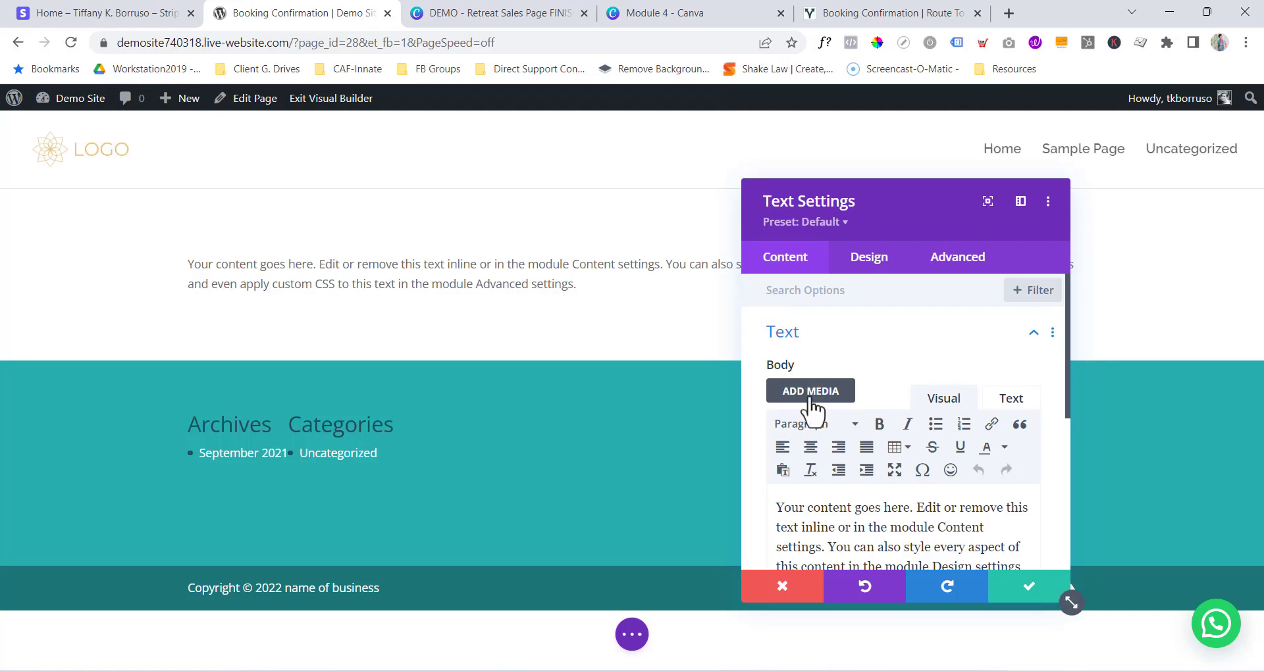
{"action": "triple_click", "coordinate": [826, 517]}
{"action": "right_click", "coordinate": [824, 518]}
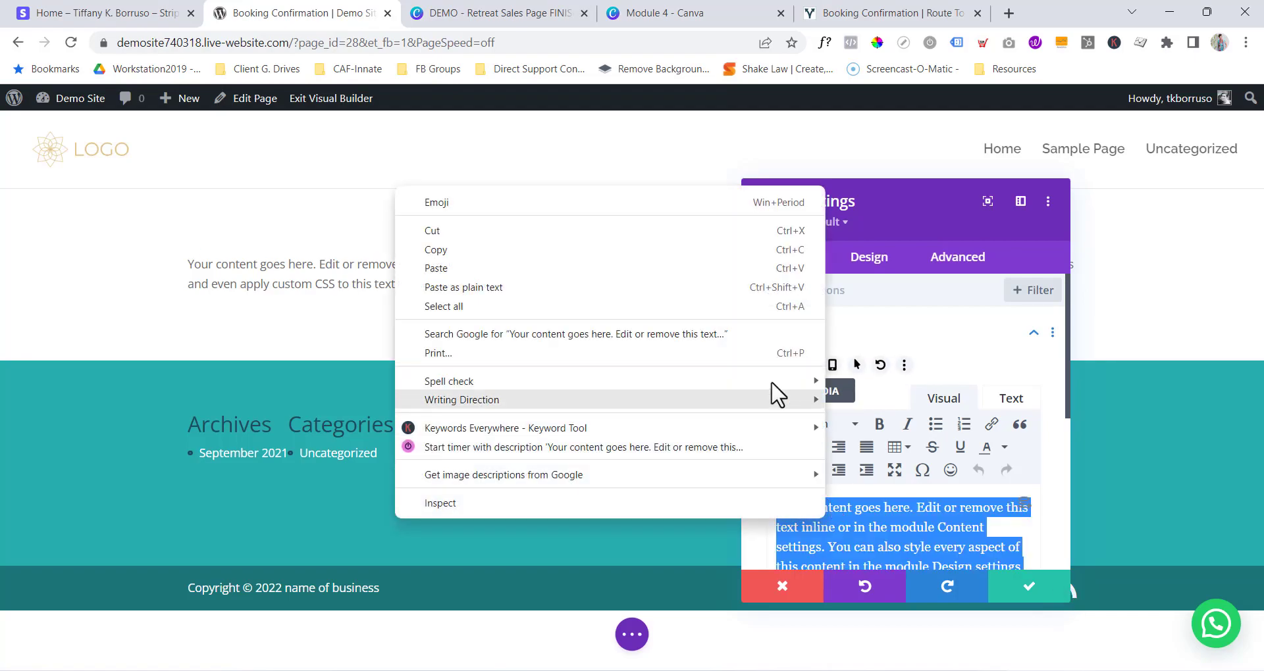
{"action": "left_click", "coordinate": [578, 269]}
Format the "Booking Successful" text as Heading 1 and place the cursor on a paragraph line below it.
{"action": "left_click_drag", "start_coordinate": [904, 506], "coordinate": [783, 507]}
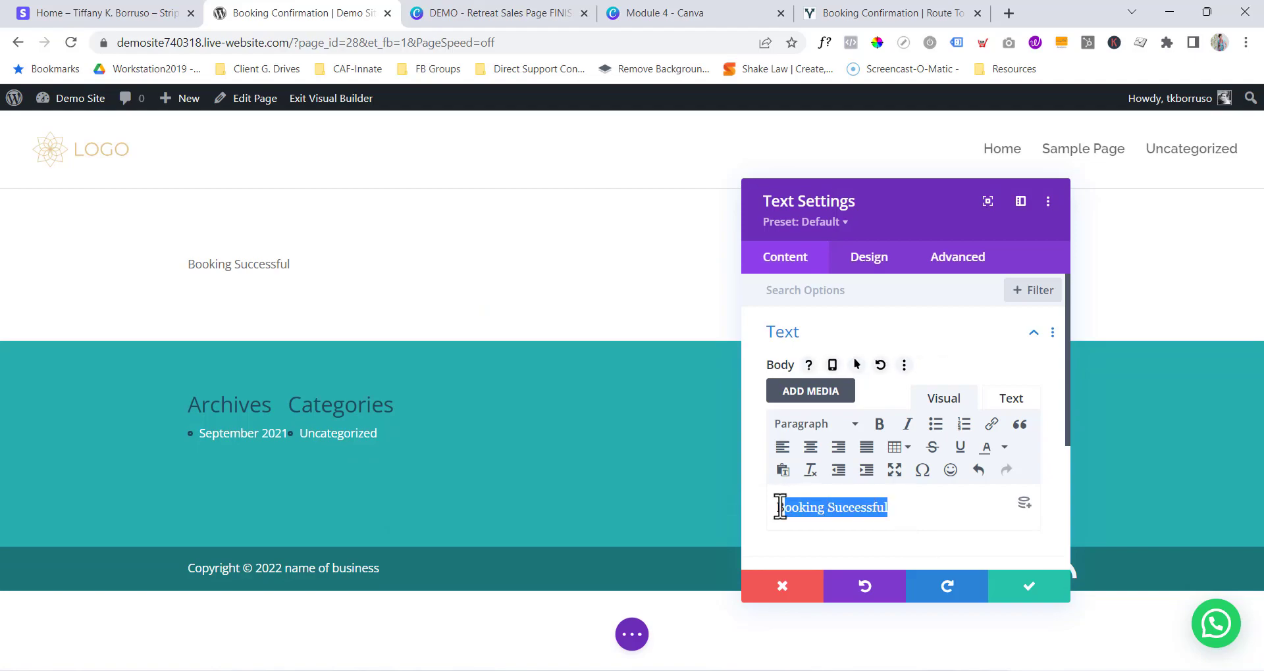
{"action": "left_click", "coordinate": [852, 426]}
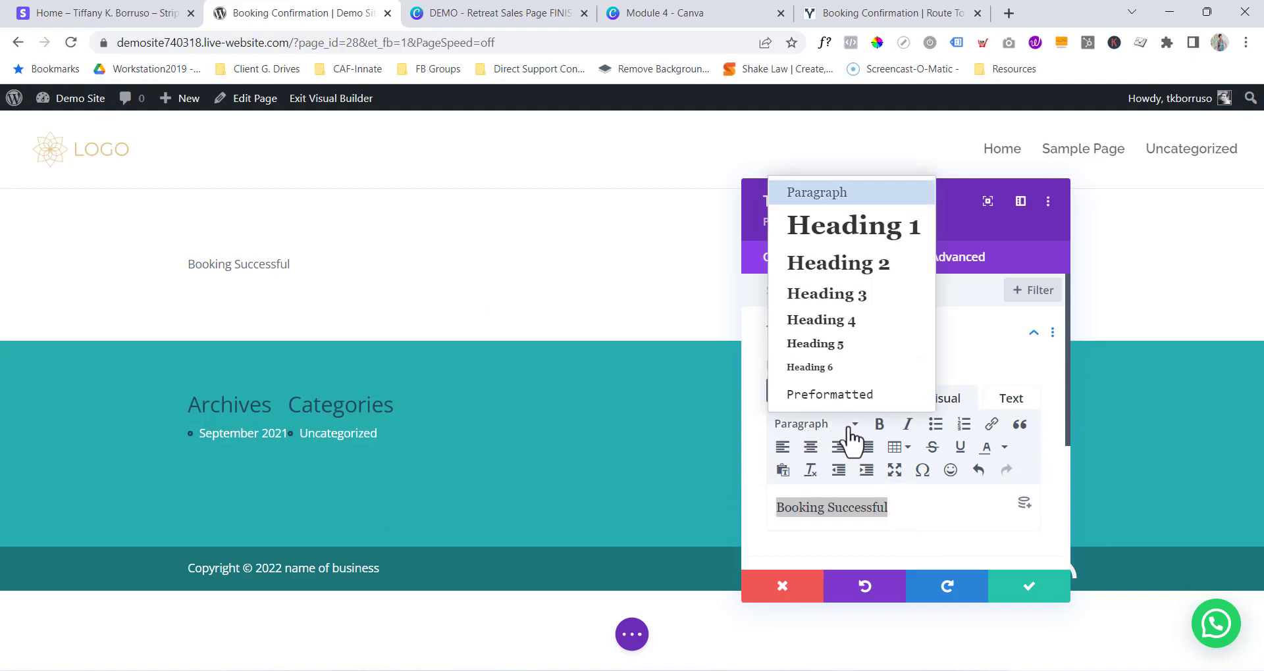
{"action": "left_click", "coordinate": [851, 237]}
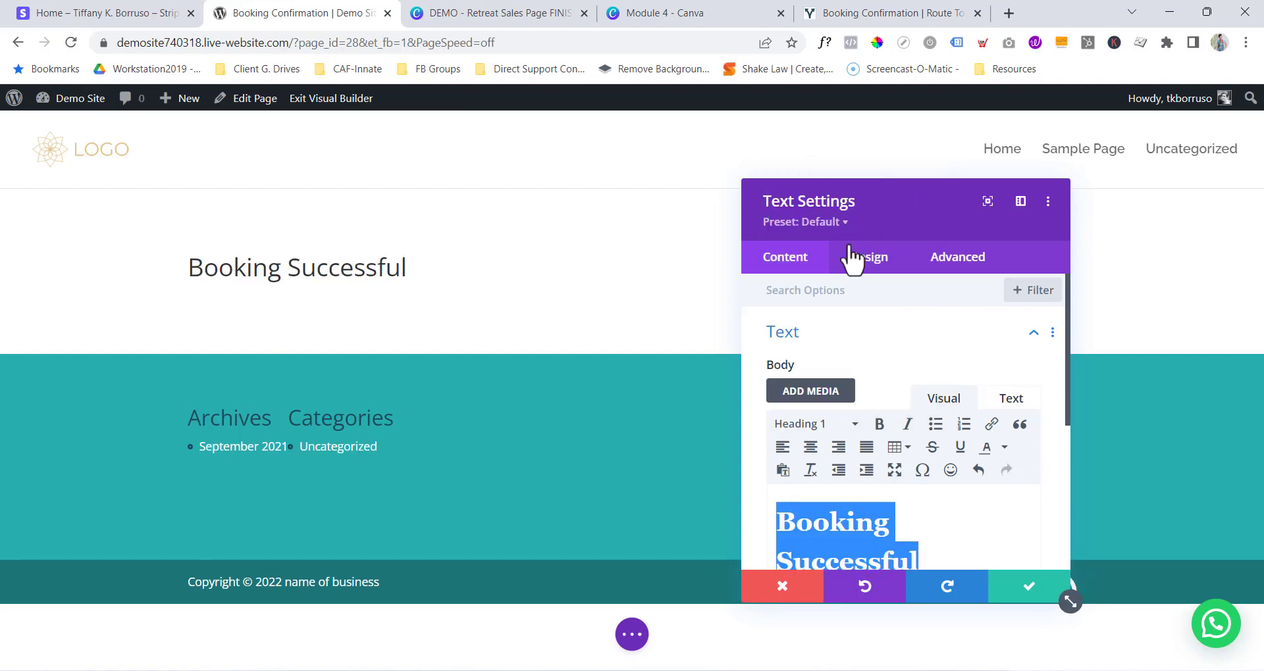
{"action": "left_click", "coordinate": [939, 555]}
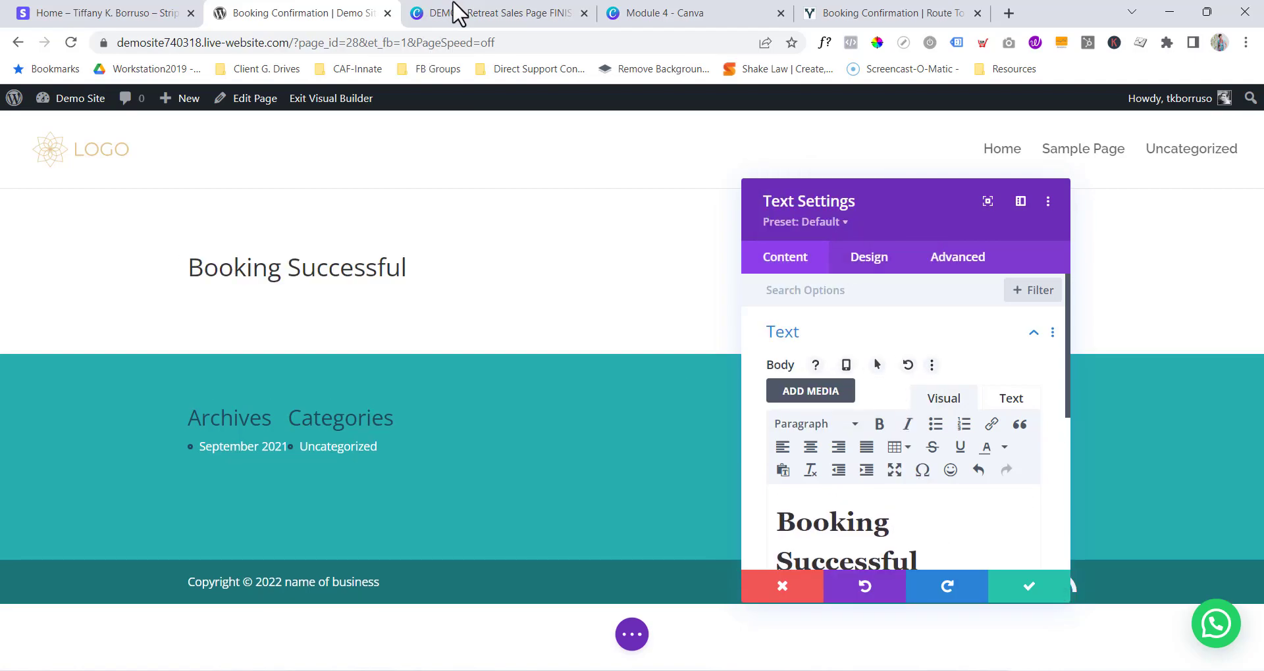
Copy the "Thank you for choosing to join us" sentence from Canva and paste it as plain text under the Divi heading.
{"action": "mouse_move", "coordinate": [469, 20]}
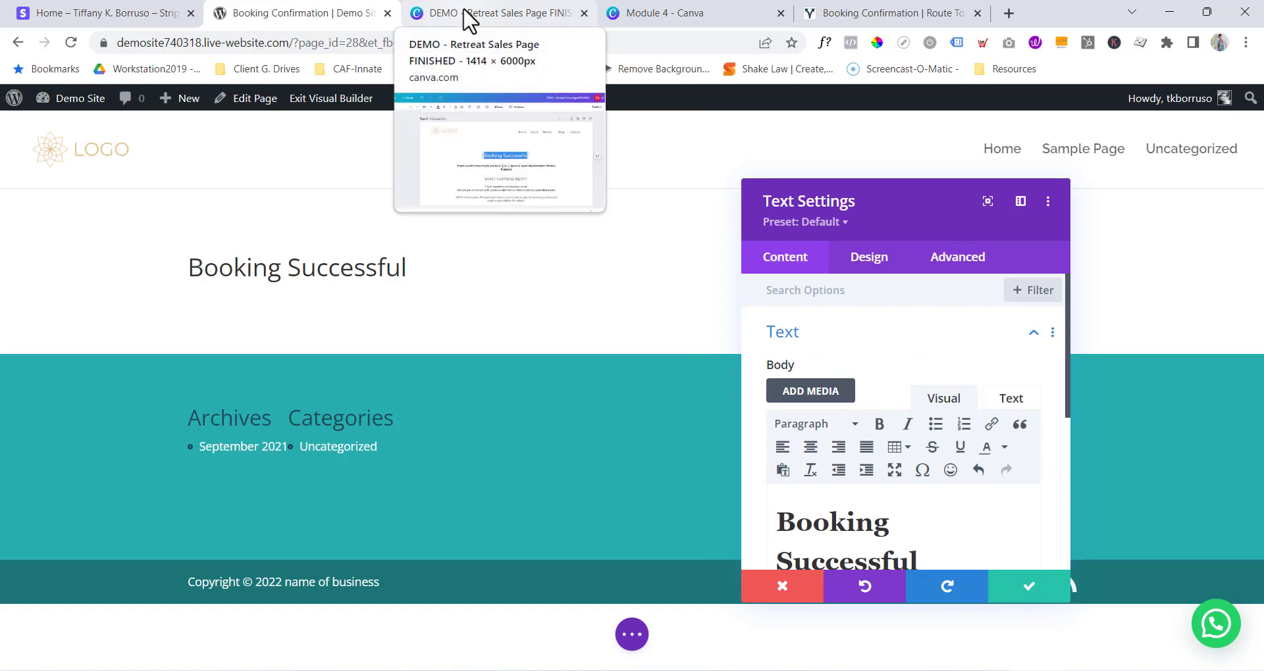
{"action": "left_click", "coordinate": [469, 19]}
{"action": "left_click", "coordinate": [605, 458]}
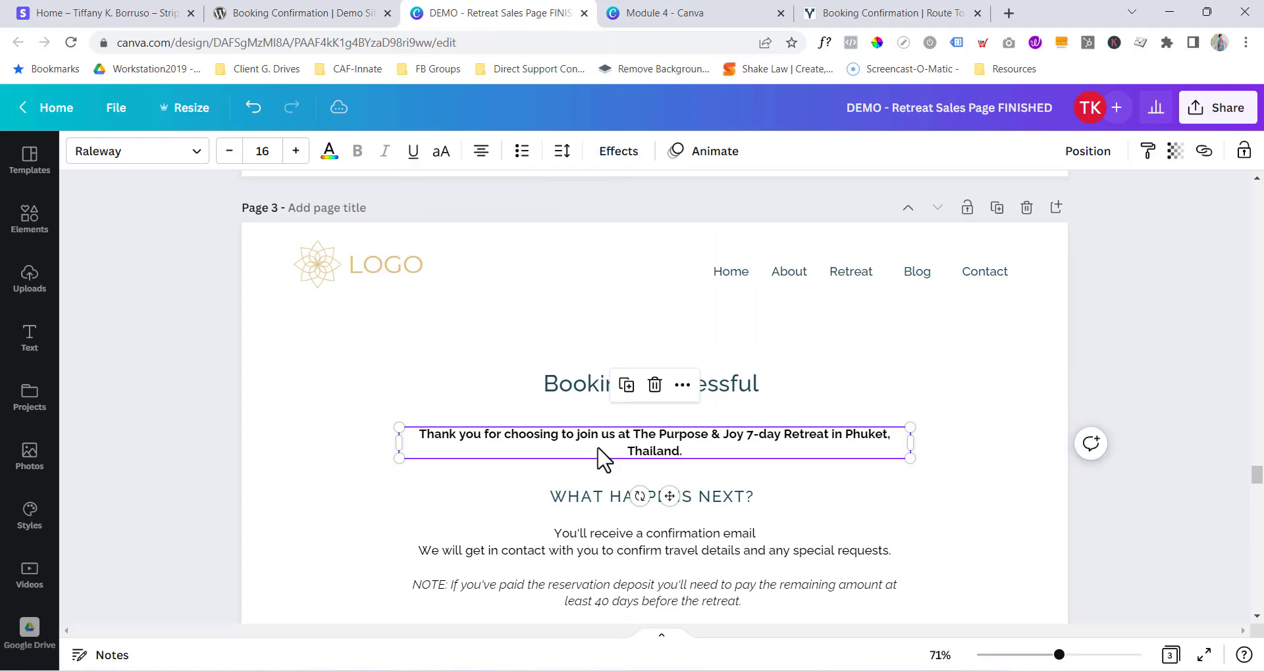
{"action": "left_click", "coordinate": [604, 458]}
{"action": "right_click", "coordinate": [609, 442]}
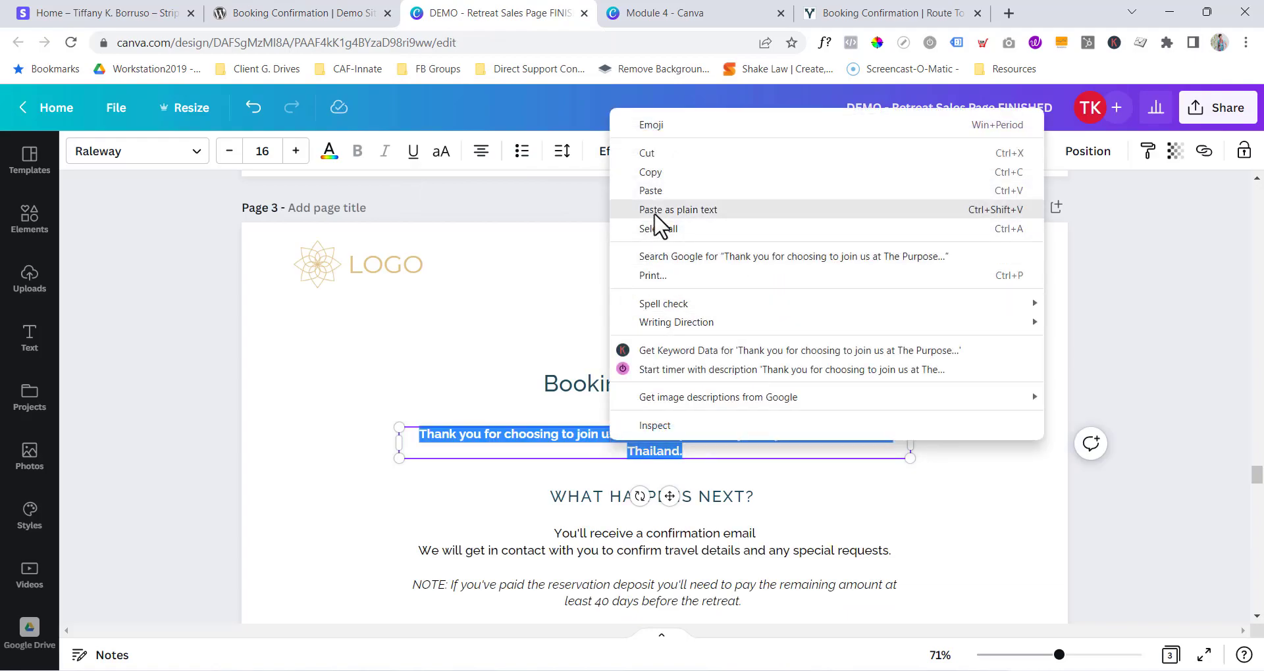
{"action": "left_click", "coordinate": [658, 172]}
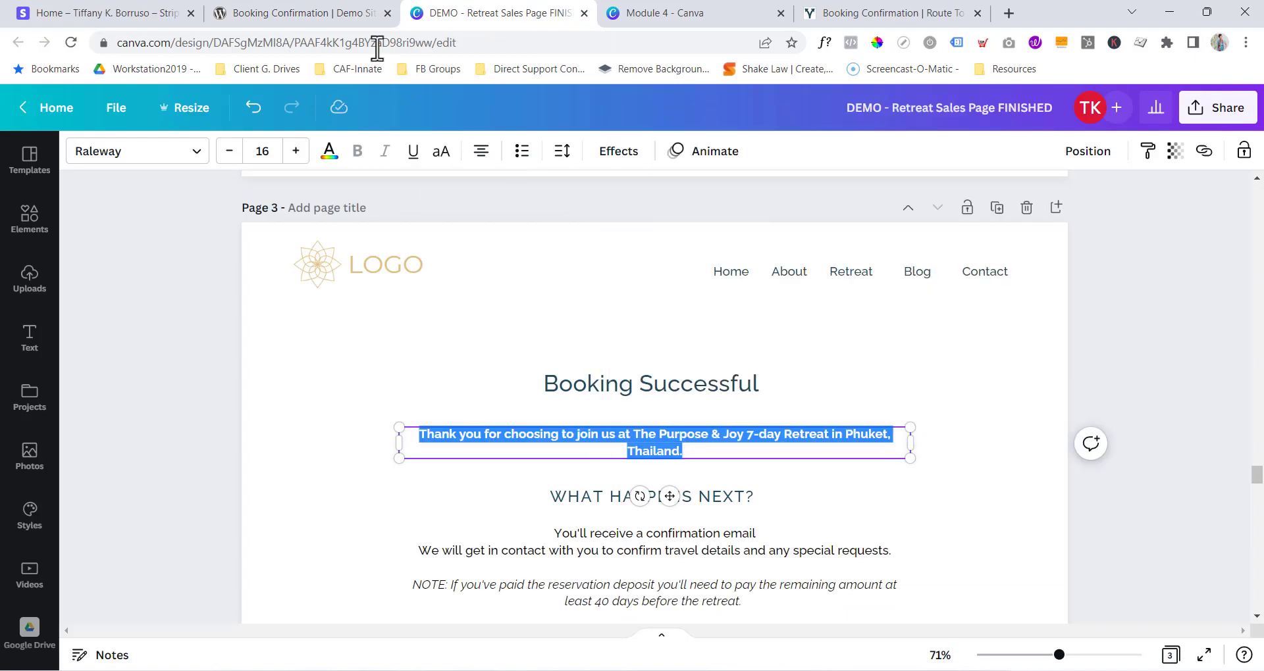
{"action": "left_click", "coordinate": [289, 14]}
{"action": "scroll", "coordinate": [846, 454], "scroll_direction": "down", "scroll_amount": 3}
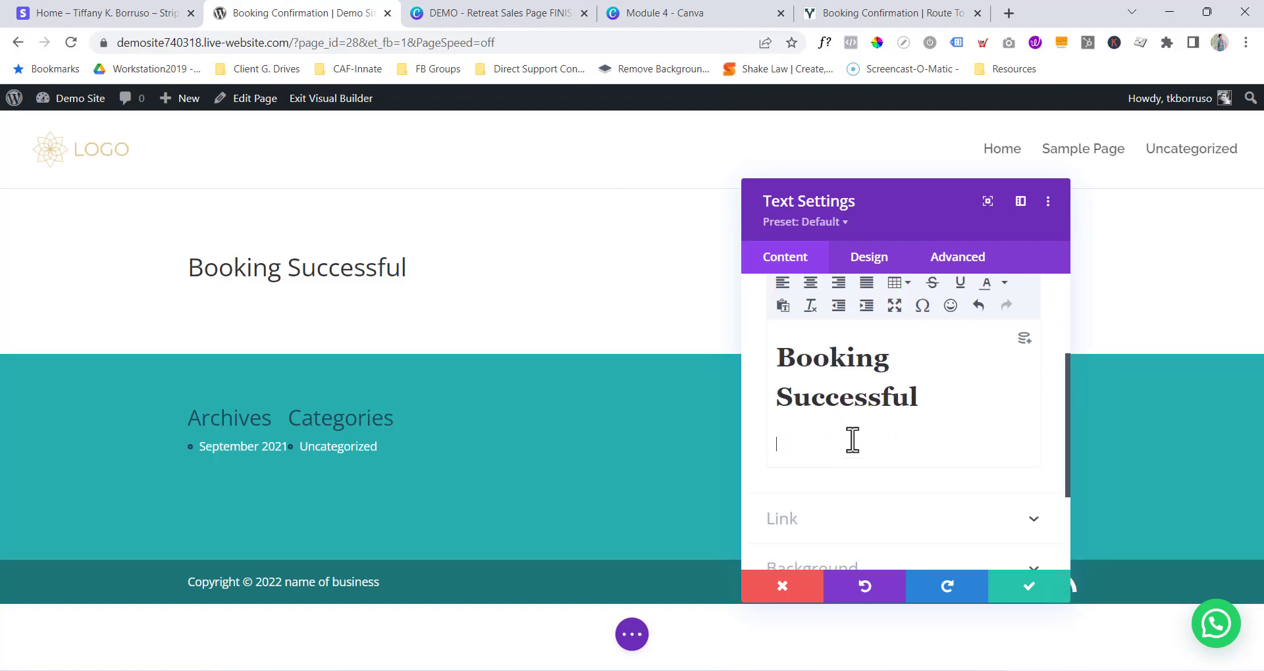
{"action": "right_click", "coordinate": [796, 453]}
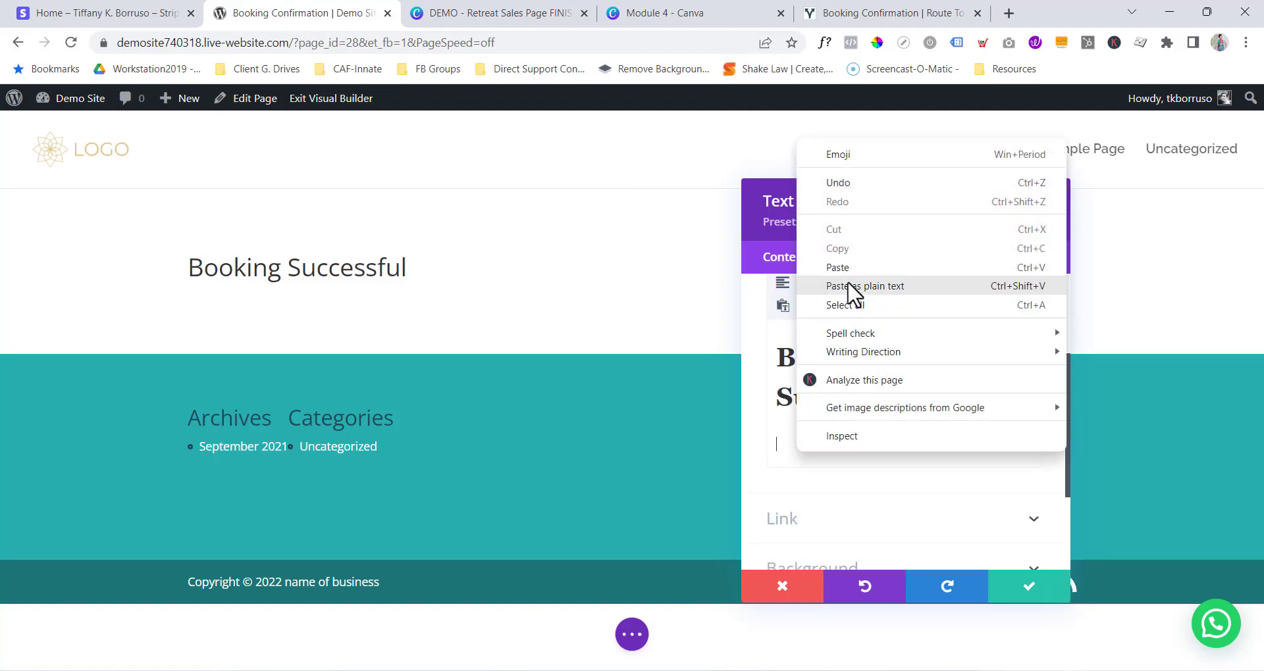
{"action": "left_click", "coordinate": [848, 284]}
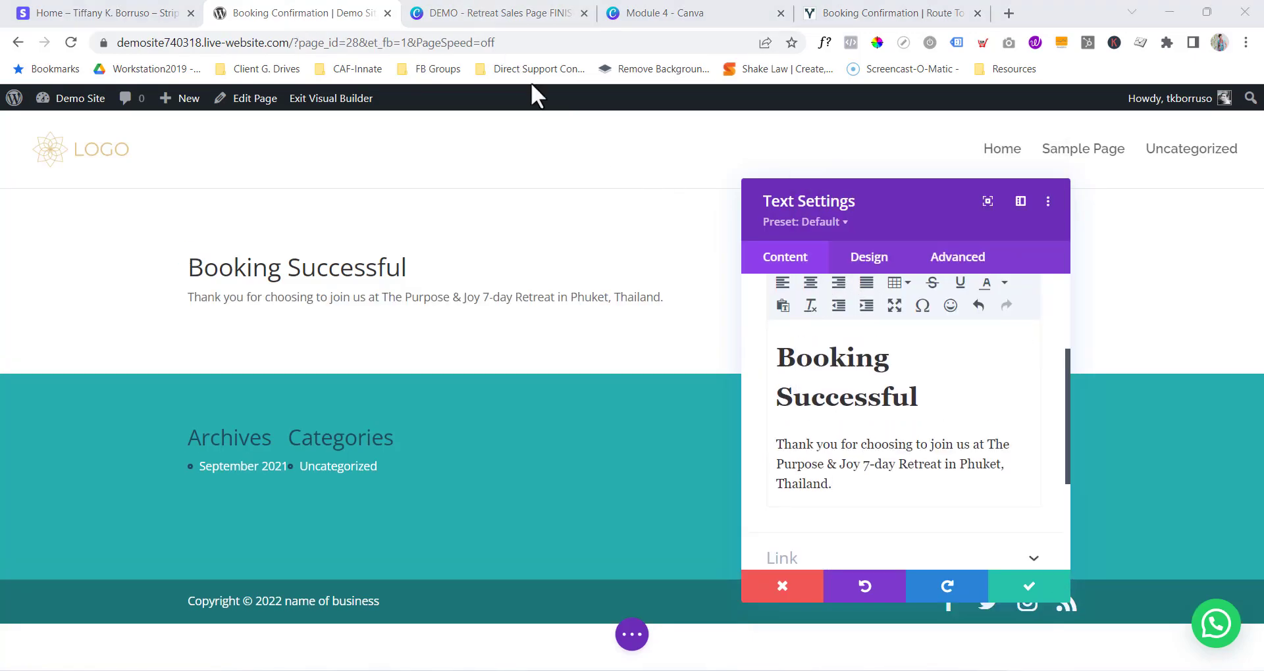
Copy the "What happens next?" heading from the Canva design and paste it as plain text on a new line below the thank-you sentence in Divi.
{"action": "left_click", "coordinate": [494, 13]}
{"action": "scroll", "coordinate": [553, 408], "scroll_direction": "down", "scroll_amount": 3}
{"action": "left_click", "coordinate": [587, 334]}
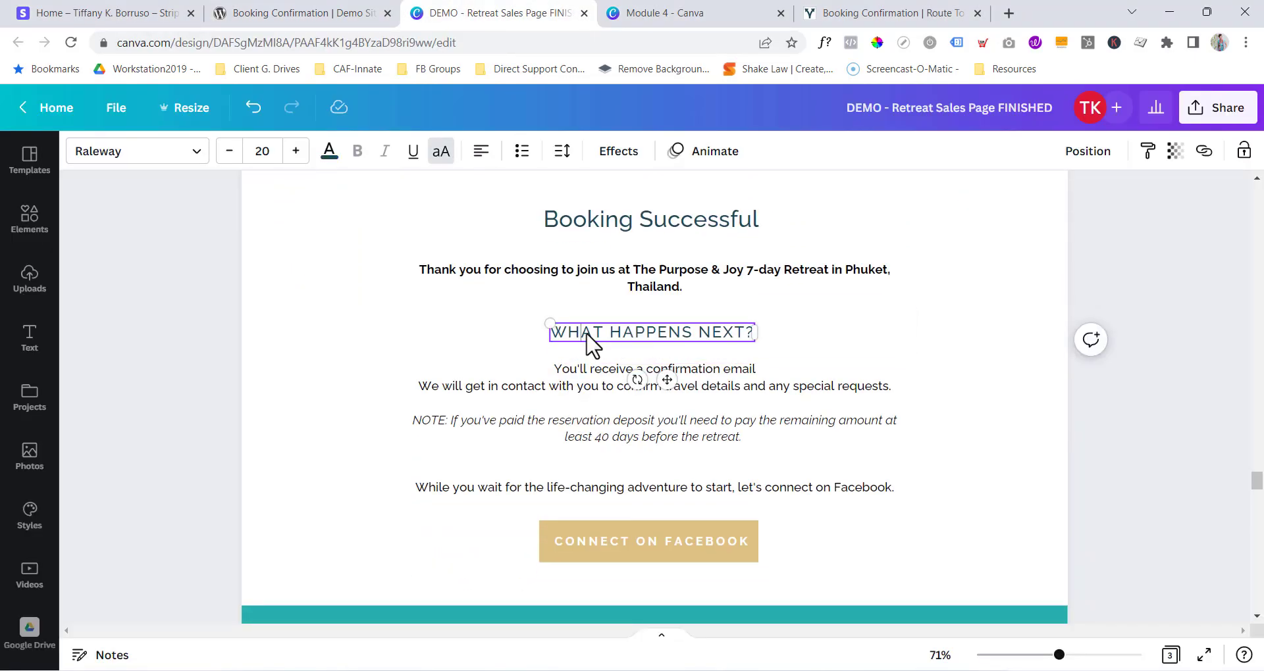
{"action": "double_click", "coordinate": [588, 334]}
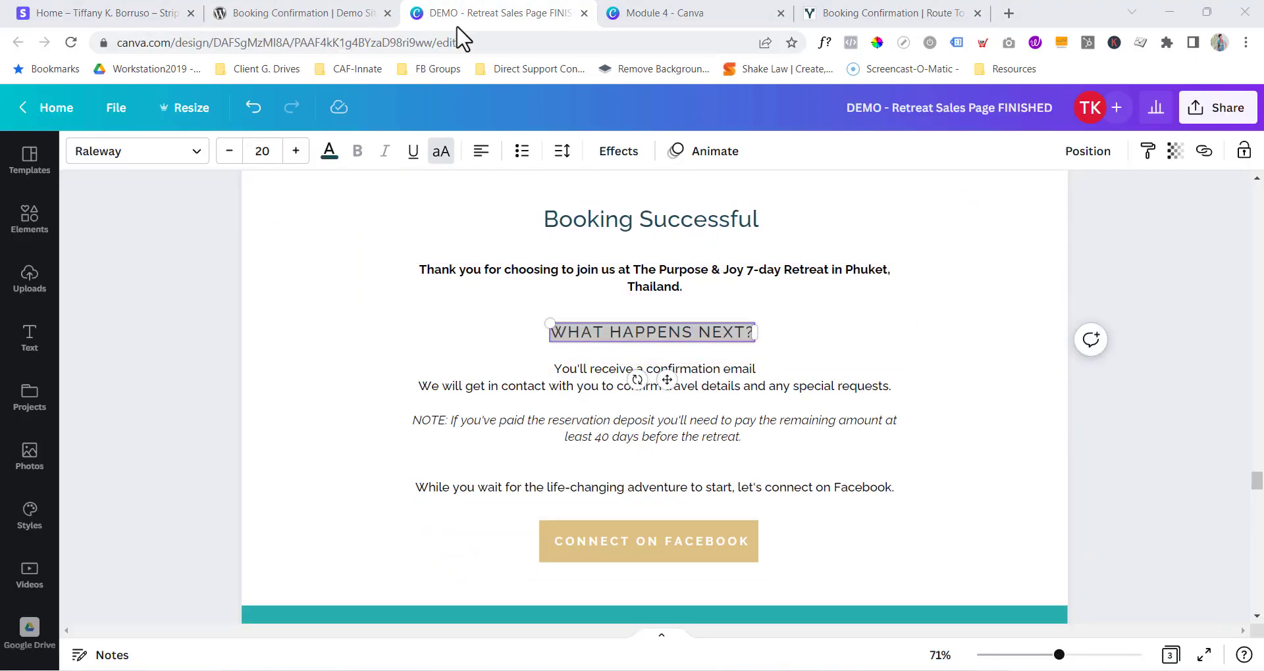
{"action": "left_click", "coordinate": [299, 15]}
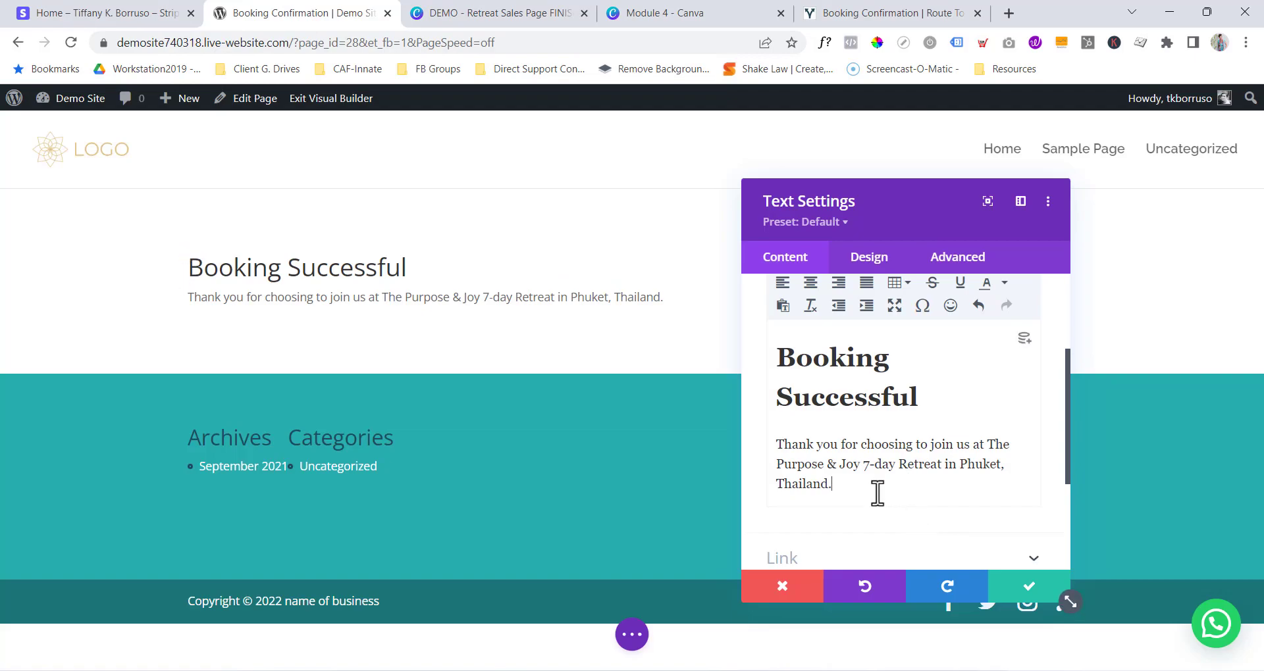
{"action": "key", "text": "Return"}
{"action": "right_click", "coordinate": [792, 515]}
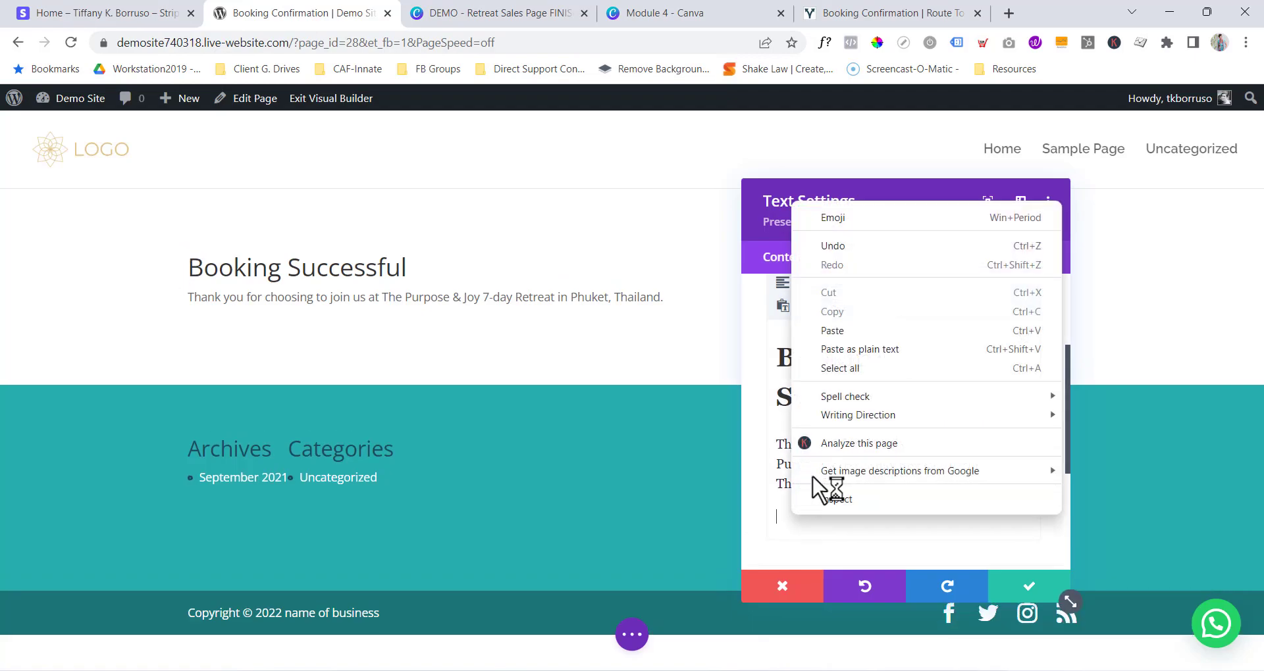
{"action": "left_click", "coordinate": [856, 349]}
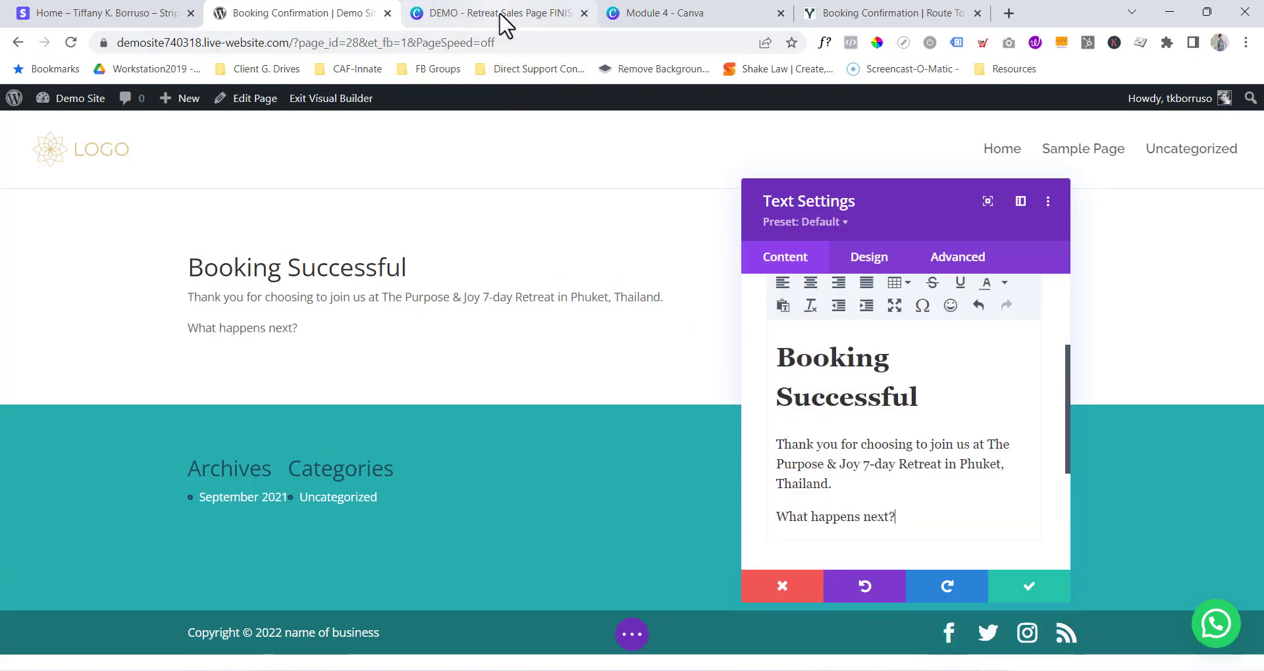
Copy the full confirmation email, NOTE and Facebook text block from Canva and paste it as plain text below "What happens next?" in Divi.
{"action": "left_click", "coordinate": [500, 15]}
{"action": "left_click", "coordinate": [559, 384]}
{"action": "double_click", "coordinate": [567, 370]}
{"action": "left_click", "coordinate": [568, 370]}
{"action": "left_click_drag", "start_coordinate": [555, 367], "coordinate": [898, 502]}
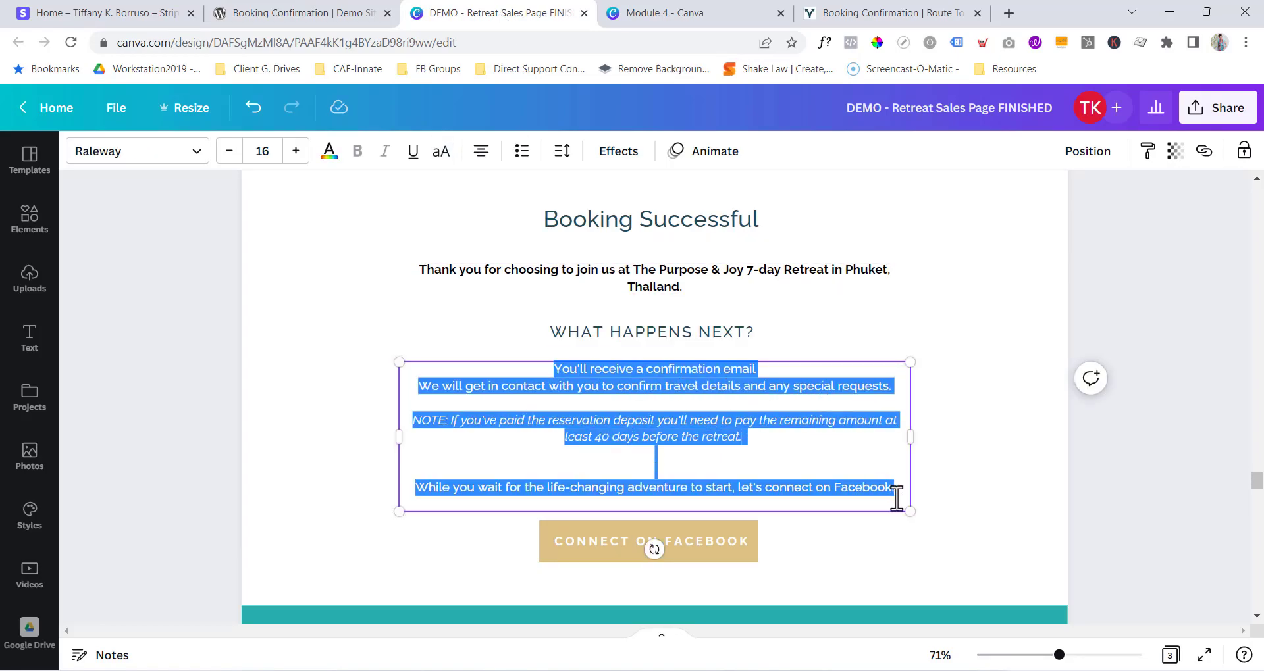
{"action": "right_click", "coordinate": [696, 439]}
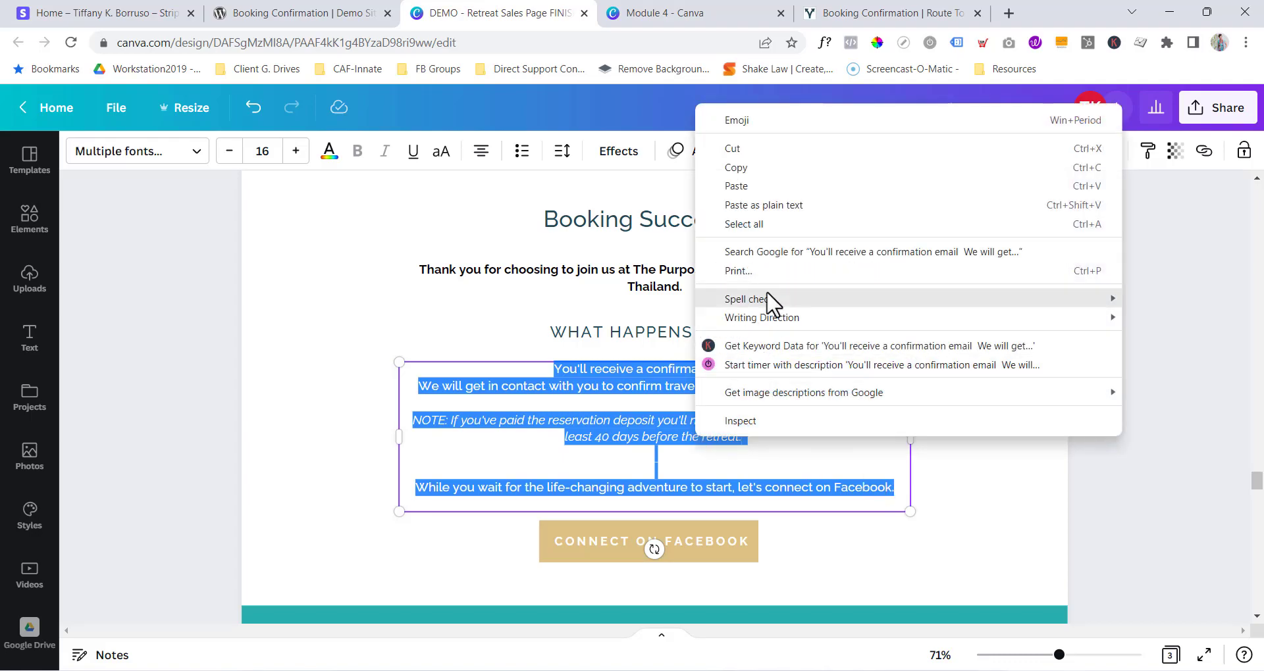
{"action": "left_click", "coordinate": [770, 168]}
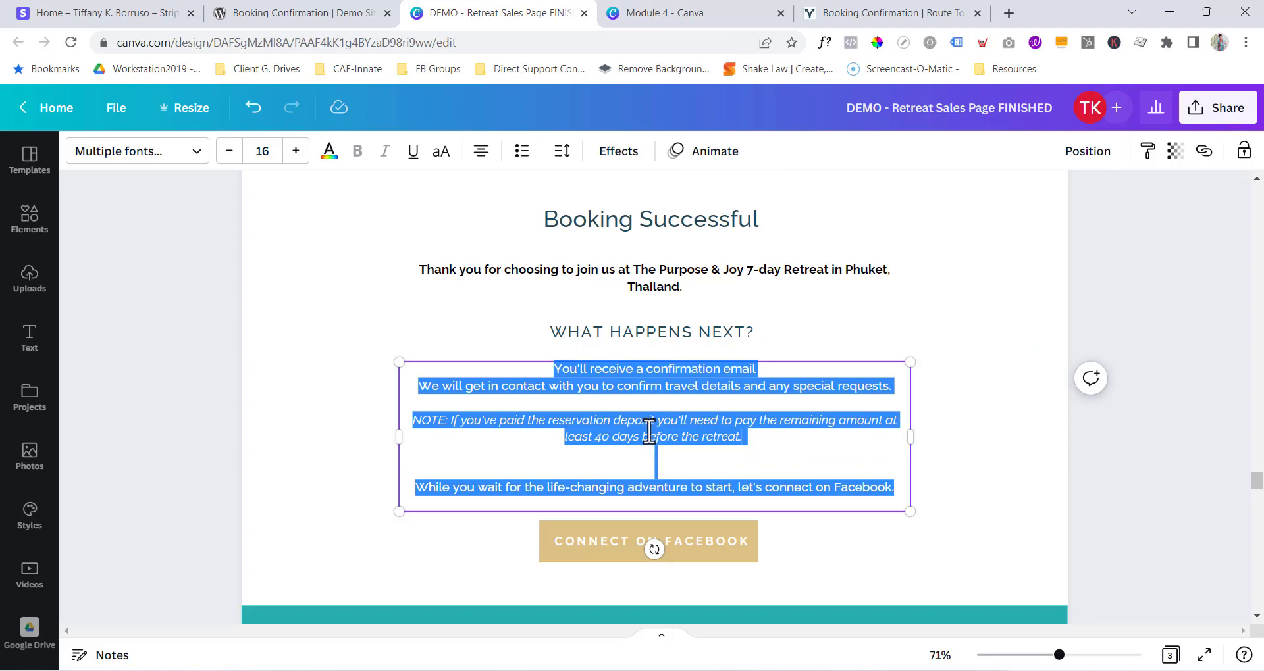
{"action": "left_click", "coordinate": [730, 434]}
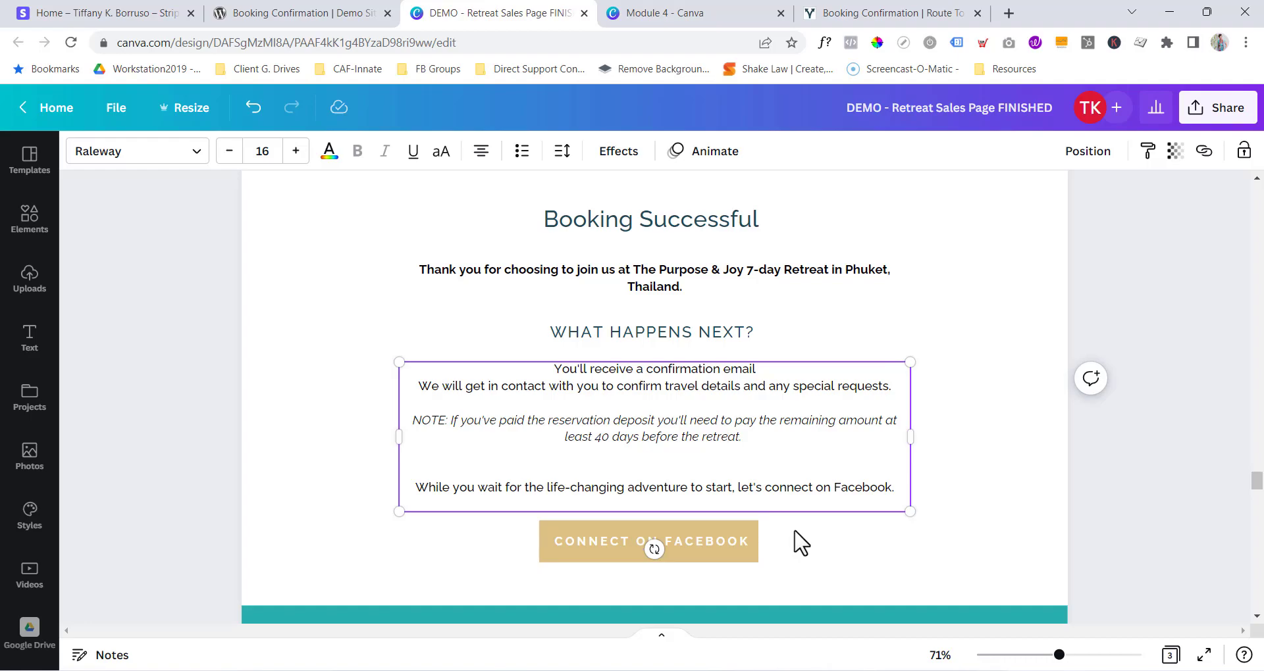
{"action": "left_click", "coordinate": [308, 16]}
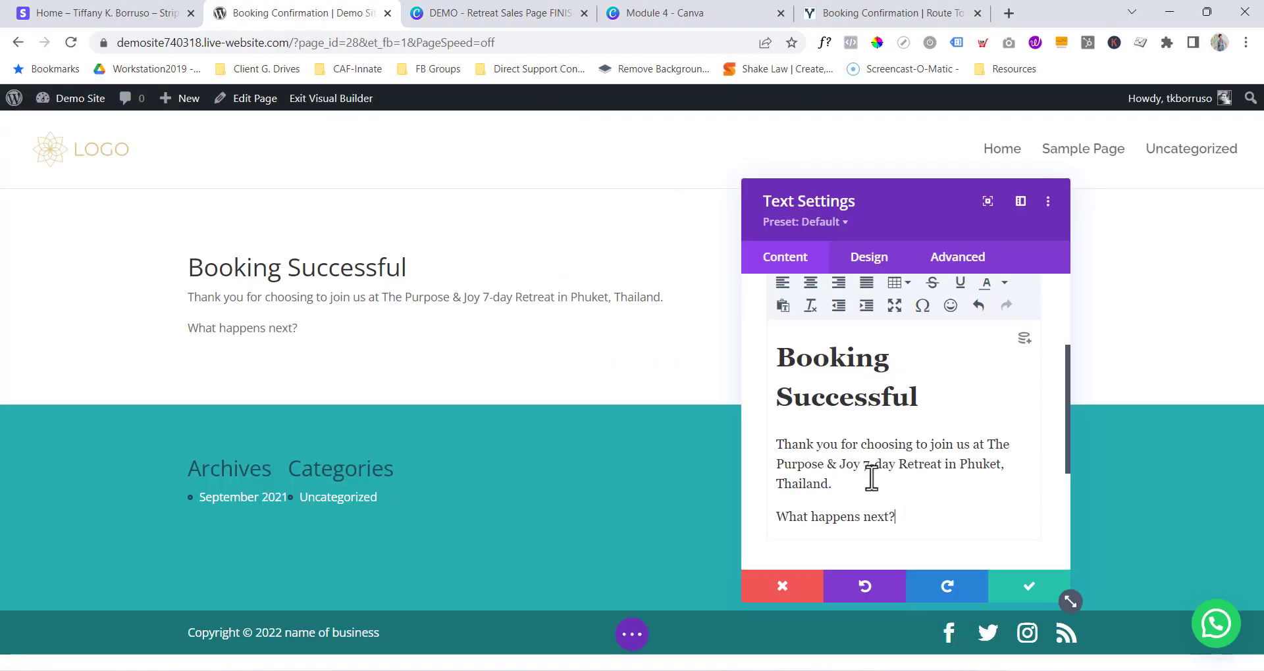
{"action": "right_click", "coordinate": [809, 553]}
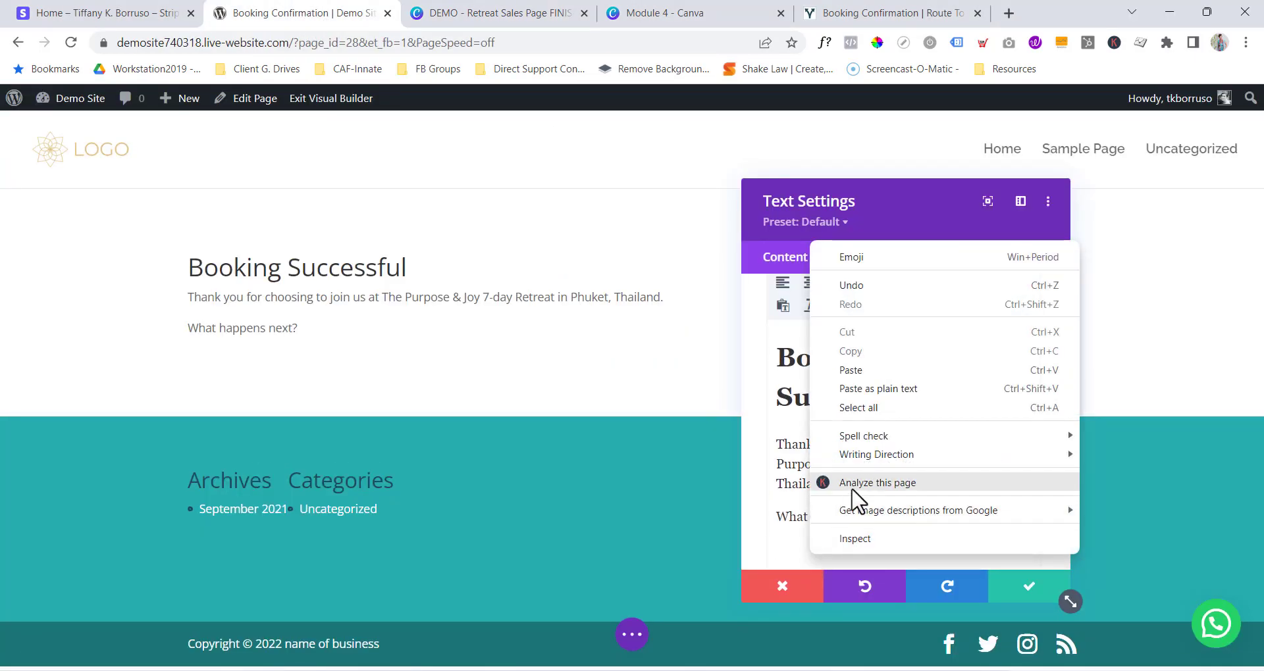
{"action": "left_click", "coordinate": [898, 390]}
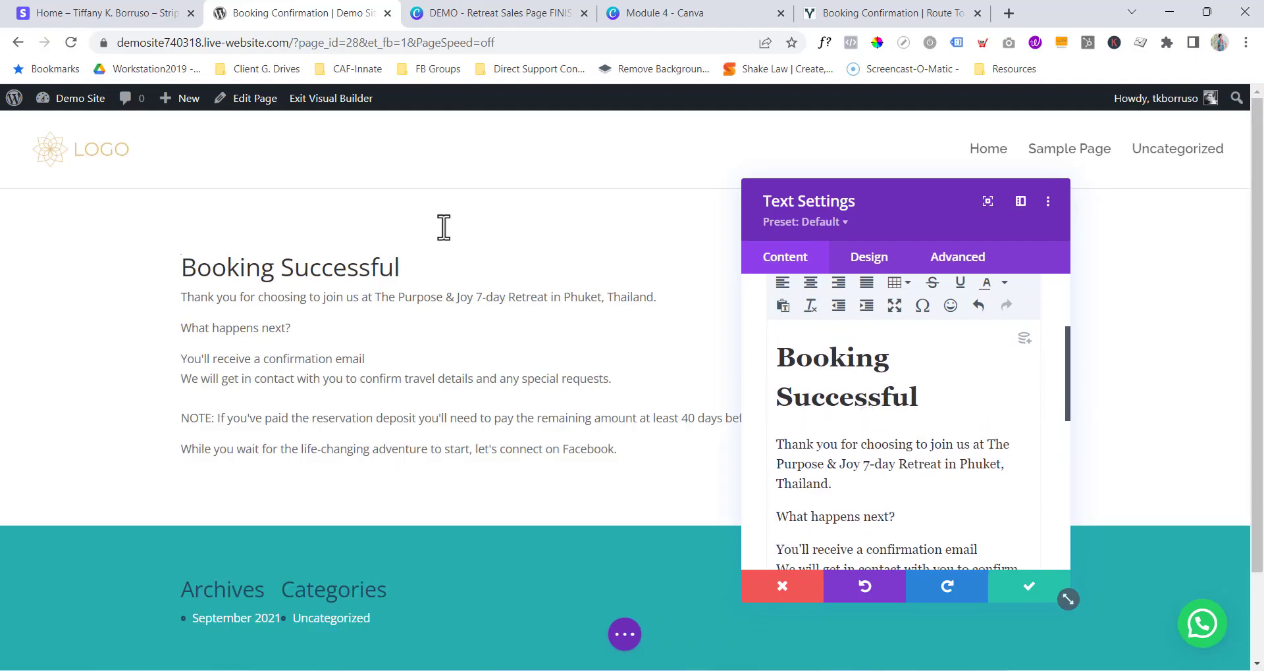
{"action": "left_click", "coordinate": [499, 14]}
{"action": "scroll", "coordinate": [658, 300], "scroll_direction": "down", "scroll_amount": 4}
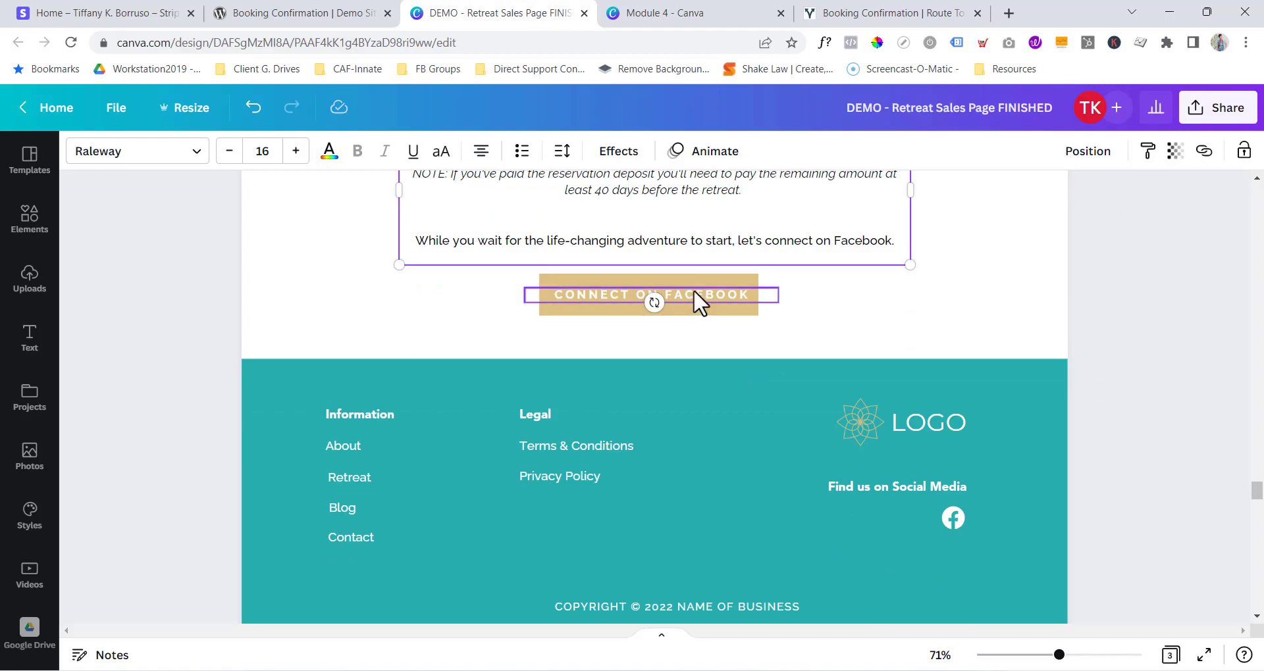
{"action": "left_click", "coordinate": [335, 15]}
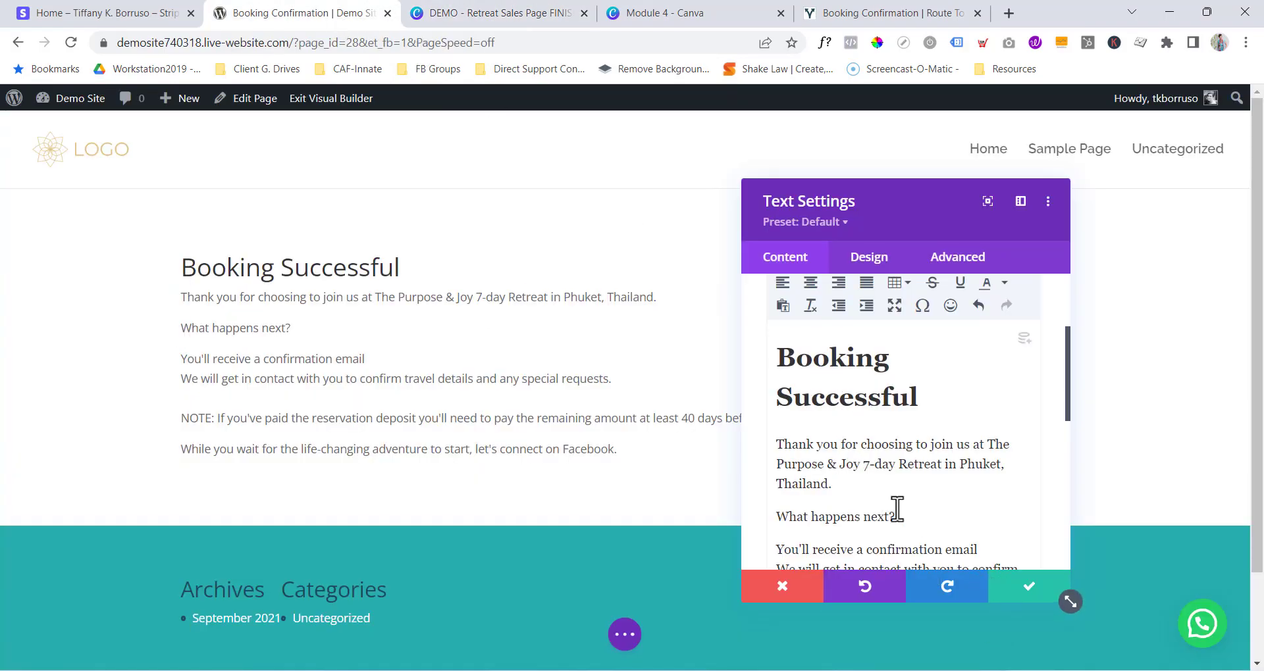
Format the "What happens next?" line in the text module as Heading 2.
{"action": "scroll", "coordinate": [914, 527], "scroll_direction": "down", "scroll_amount": 2}
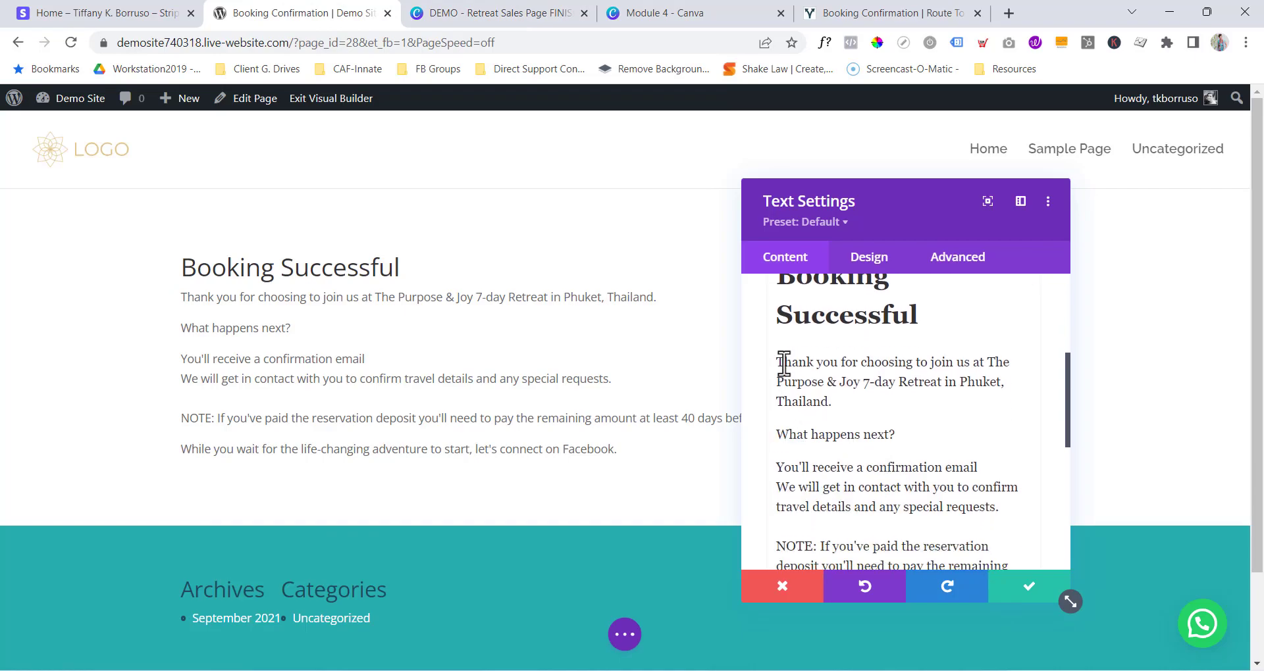
{"action": "left_click_drag", "start_coordinate": [907, 437], "coordinate": [769, 440]}
{"action": "scroll", "coordinate": [869, 401], "scroll_direction": "up", "scroll_amount": 2}
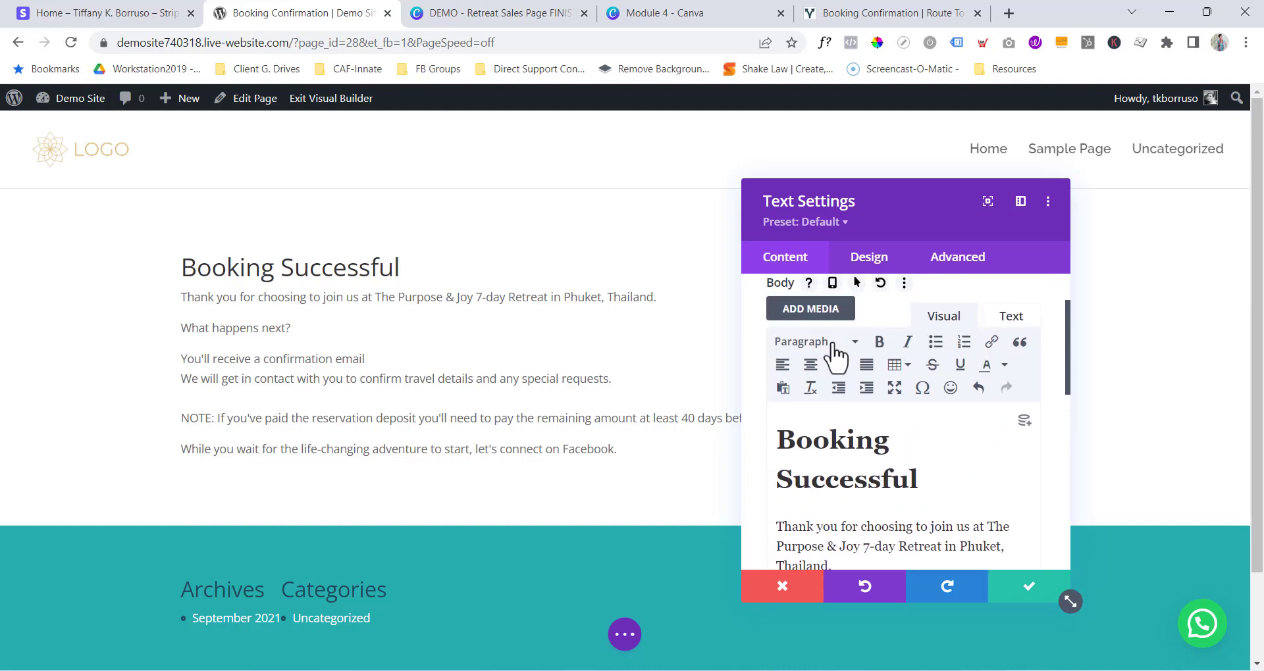
{"action": "left_click", "coordinate": [830, 344]}
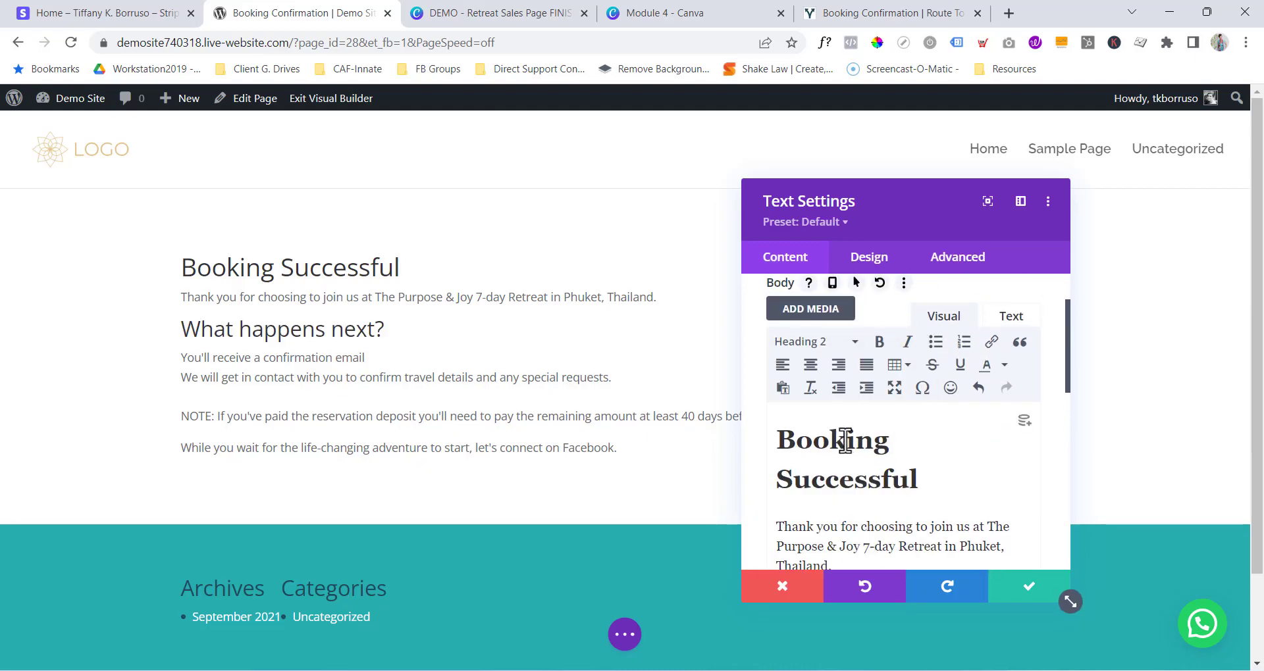
Italicize the NOTE paragraph about paying the remaining amount at least 40 days before the retreat.
{"action": "scroll", "coordinate": [838, 443], "scroll_direction": "down", "scroll_amount": 3}
{"action": "scroll", "coordinate": [821, 384], "scroll_direction": "down", "scroll_amount": 3}
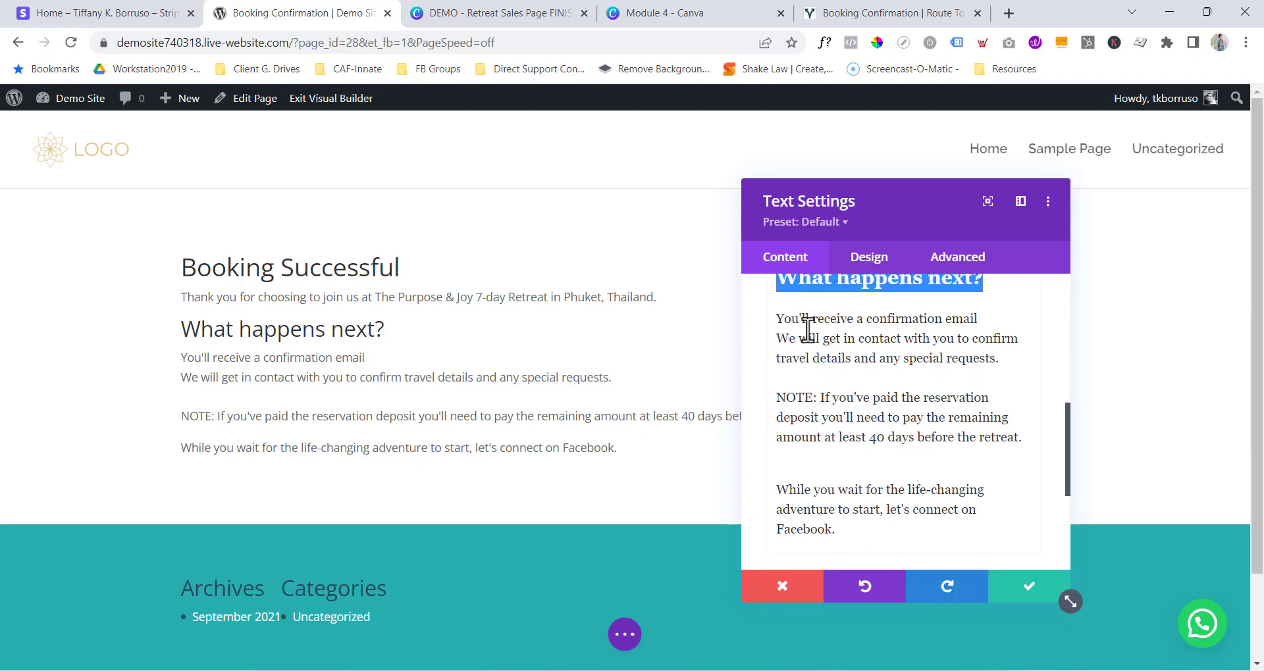
{"action": "left_click_drag", "start_coordinate": [776, 403], "coordinate": [1044, 437]}
{"action": "scroll", "coordinate": [897, 401], "scroll_direction": "up", "scroll_amount": 6}
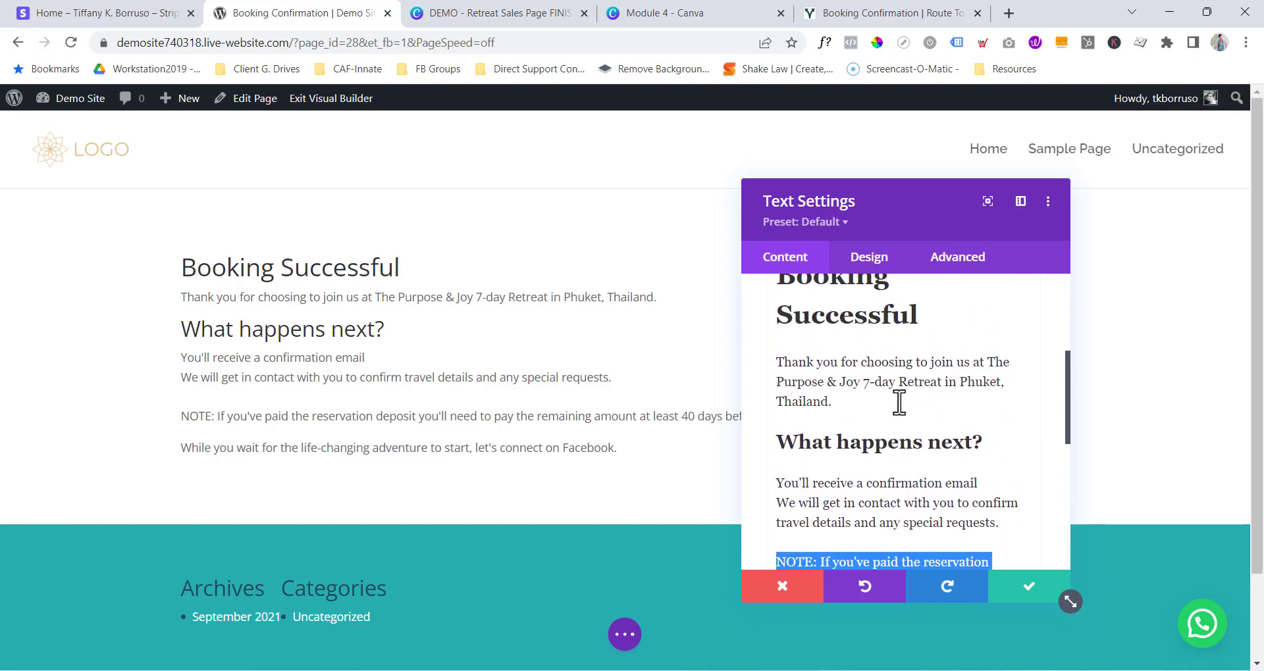
{"action": "left_click", "coordinate": [909, 344]}
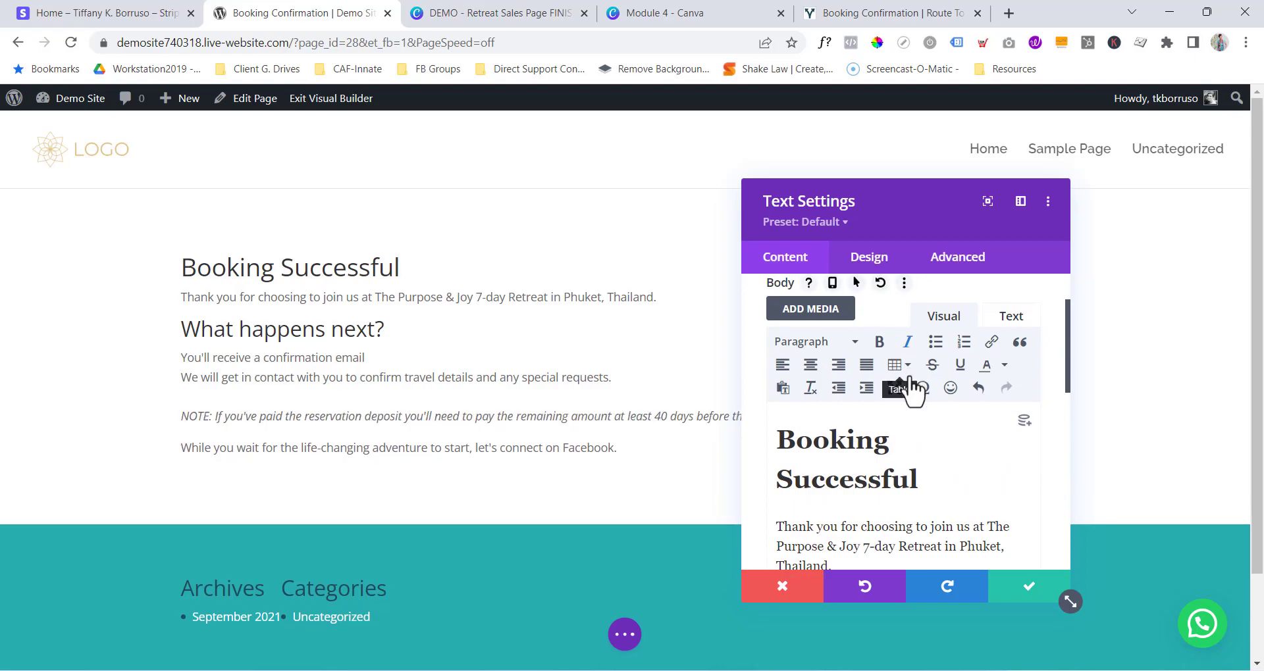
{"action": "scroll", "coordinate": [909, 470], "scroll_direction": "down", "scroll_amount": 2}
{"action": "scroll", "coordinate": [908, 472], "scroll_direction": "down", "scroll_amount": 2}
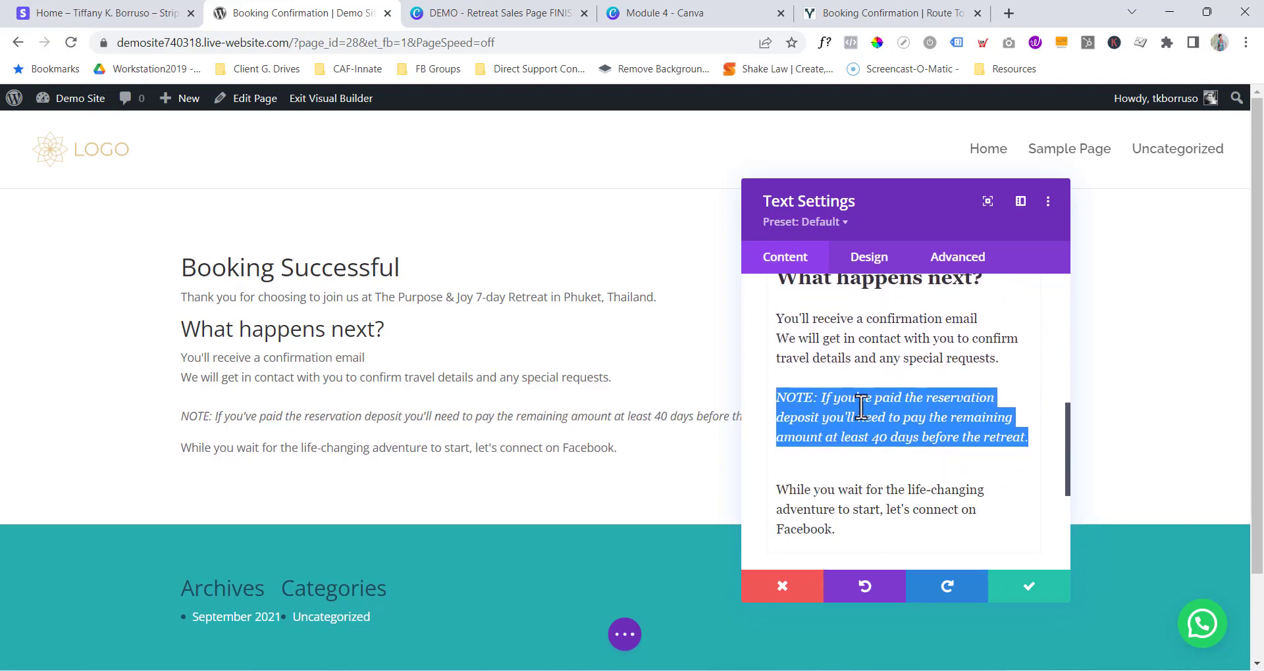
{"action": "scroll", "coordinate": [860, 408], "scroll_direction": "up", "scroll_amount": 3}
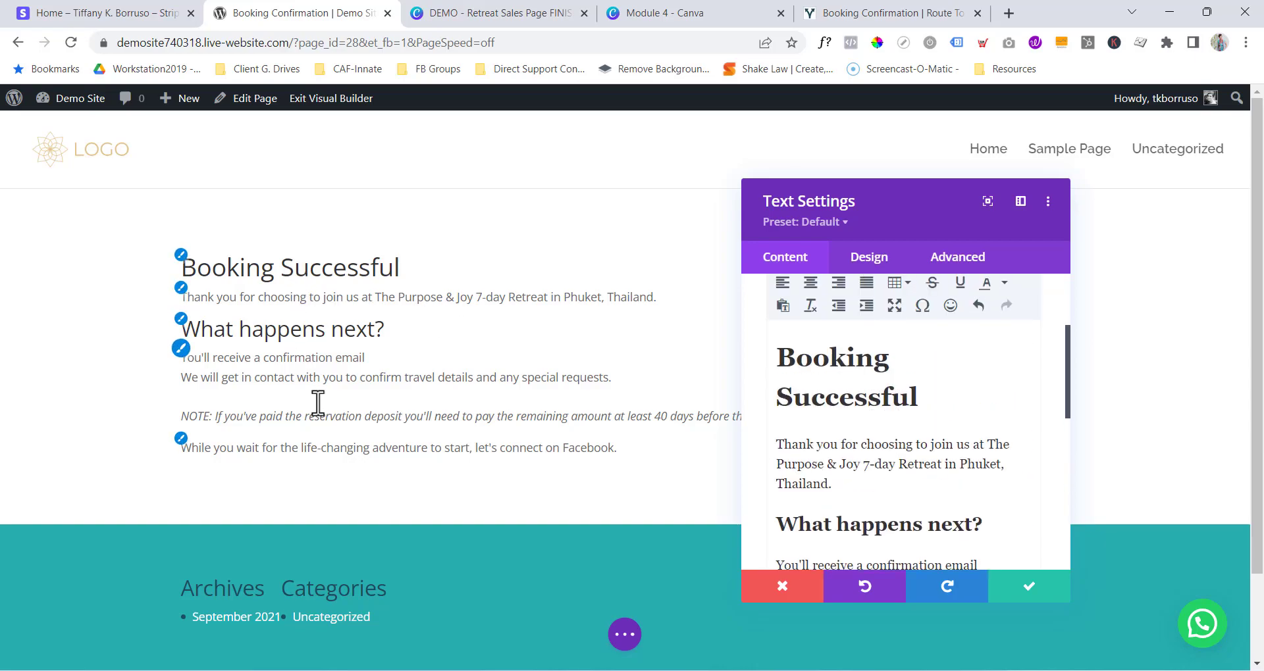
Check the text alignment in the Canva design and center the Heading 1 text in the Divi text module's design settings.
{"action": "left_click", "coordinate": [517, 12]}
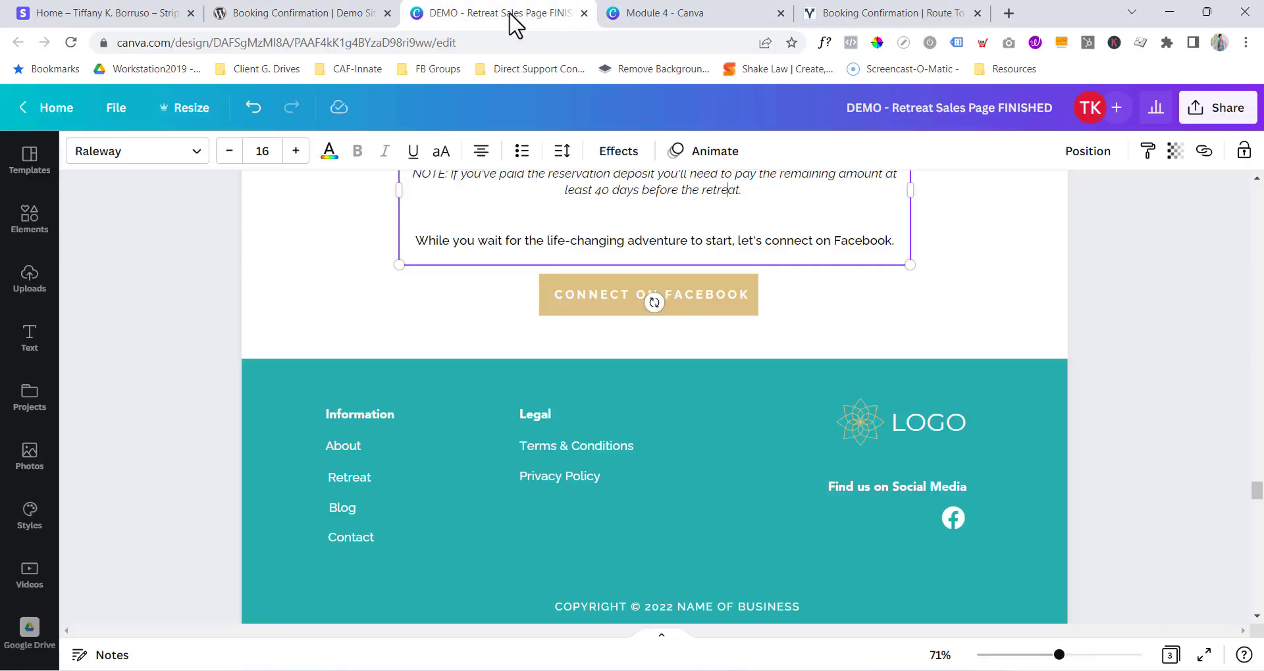
{"action": "scroll", "coordinate": [626, 294], "scroll_direction": "up", "scroll_amount": 4}
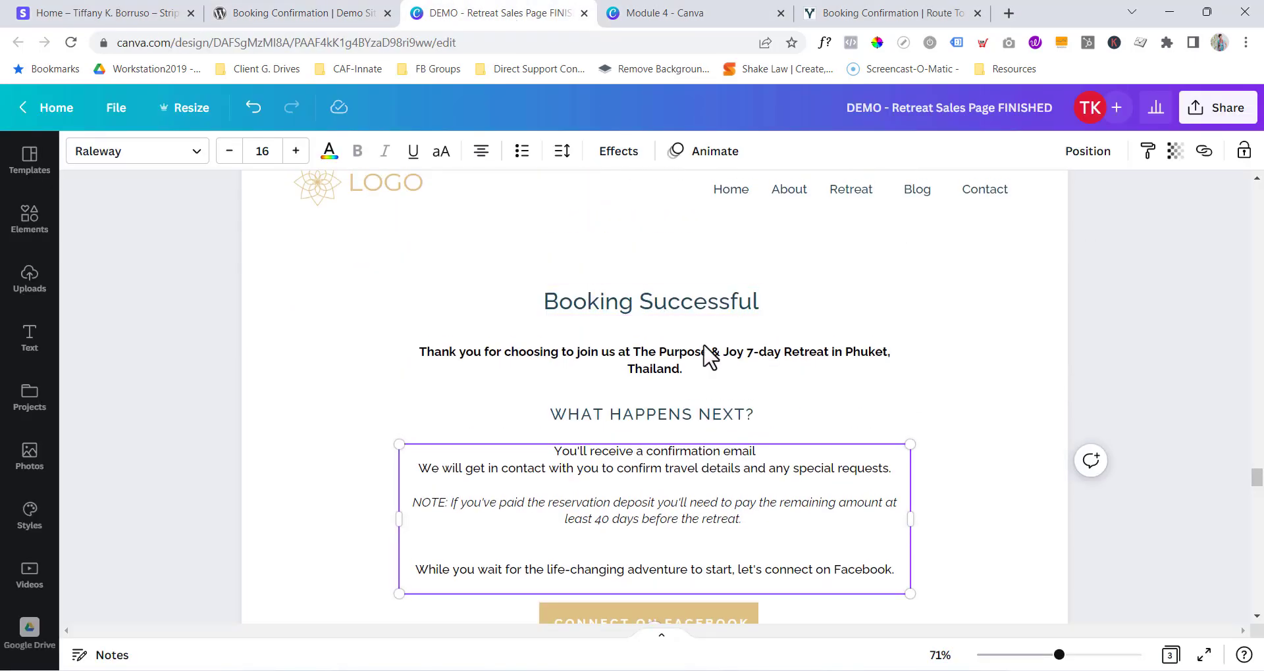
{"action": "left_click", "coordinate": [341, 14]}
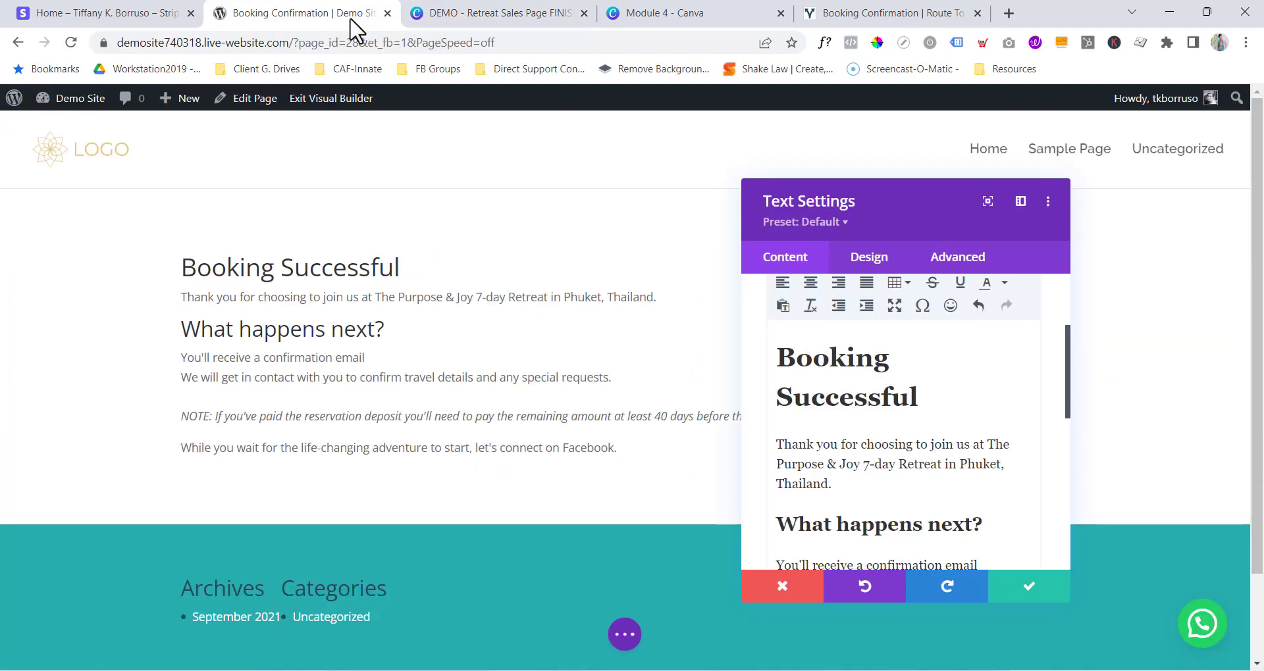
{"action": "left_click", "coordinate": [867, 264]}
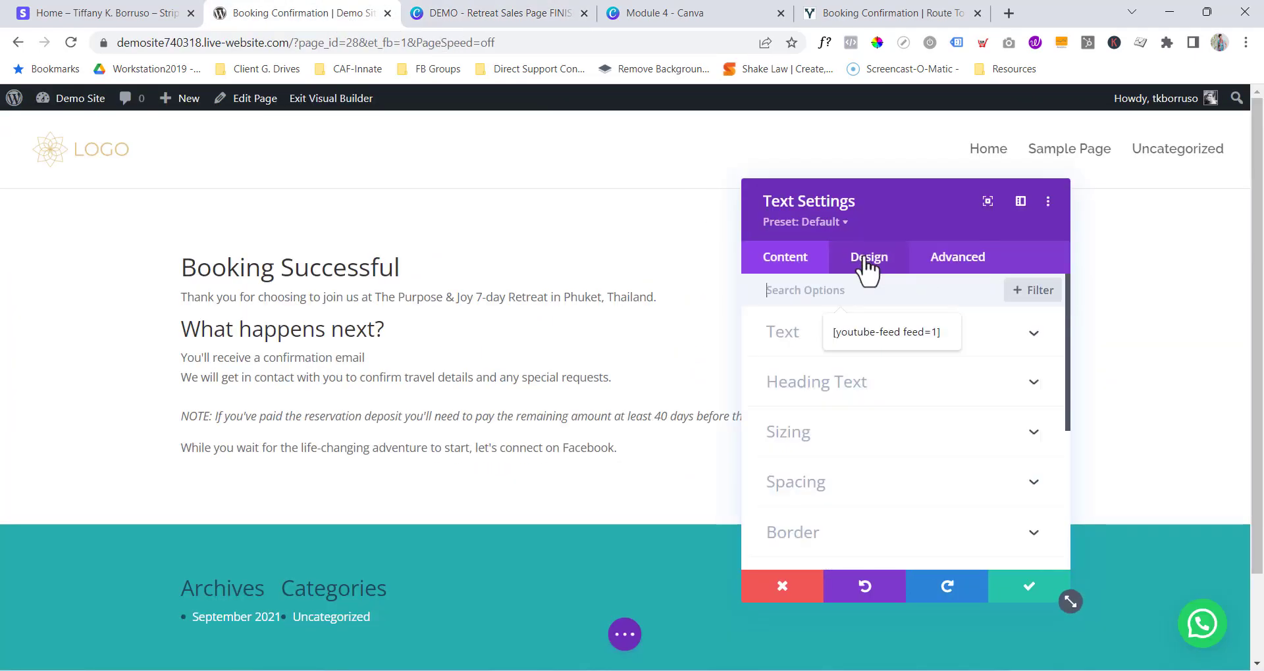
{"action": "left_click", "coordinate": [846, 394]}
{"action": "scroll", "coordinate": [842, 362], "scroll_direction": "down", "scroll_amount": 3}
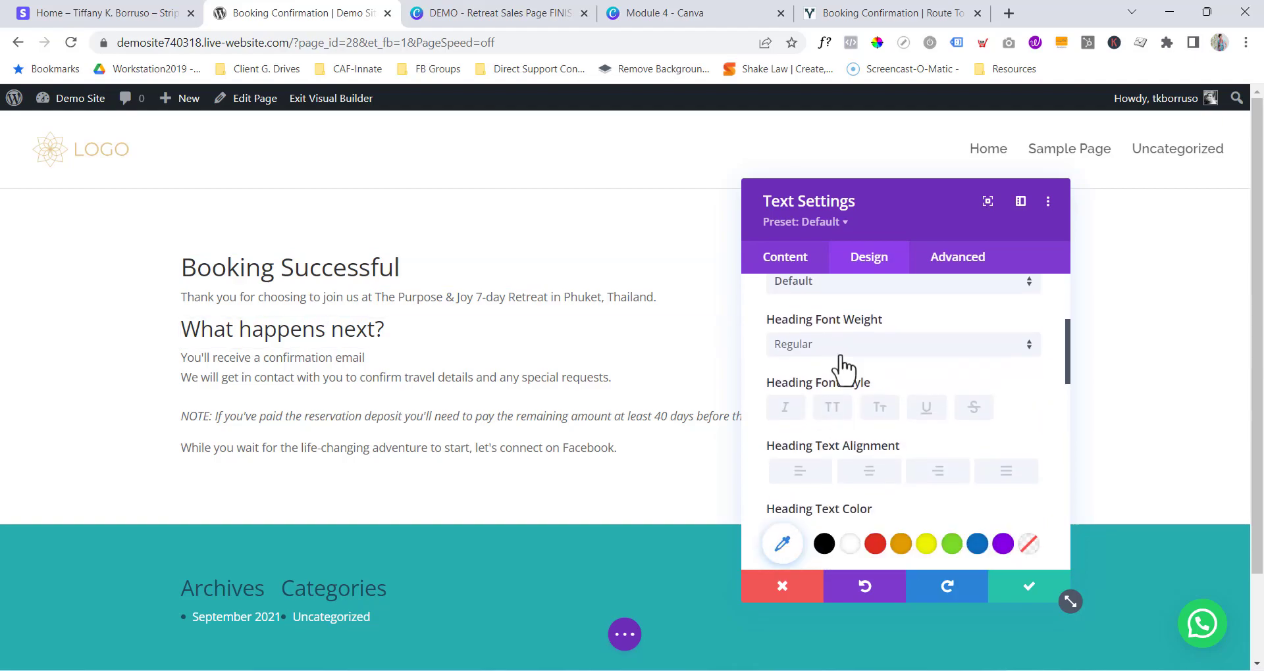
{"action": "left_click", "coordinate": [869, 432]}
Center the Heading 2 text in the text module's heading design settings.
{"action": "scroll", "coordinate": [882, 401], "scroll_direction": "up", "scroll_amount": 4}
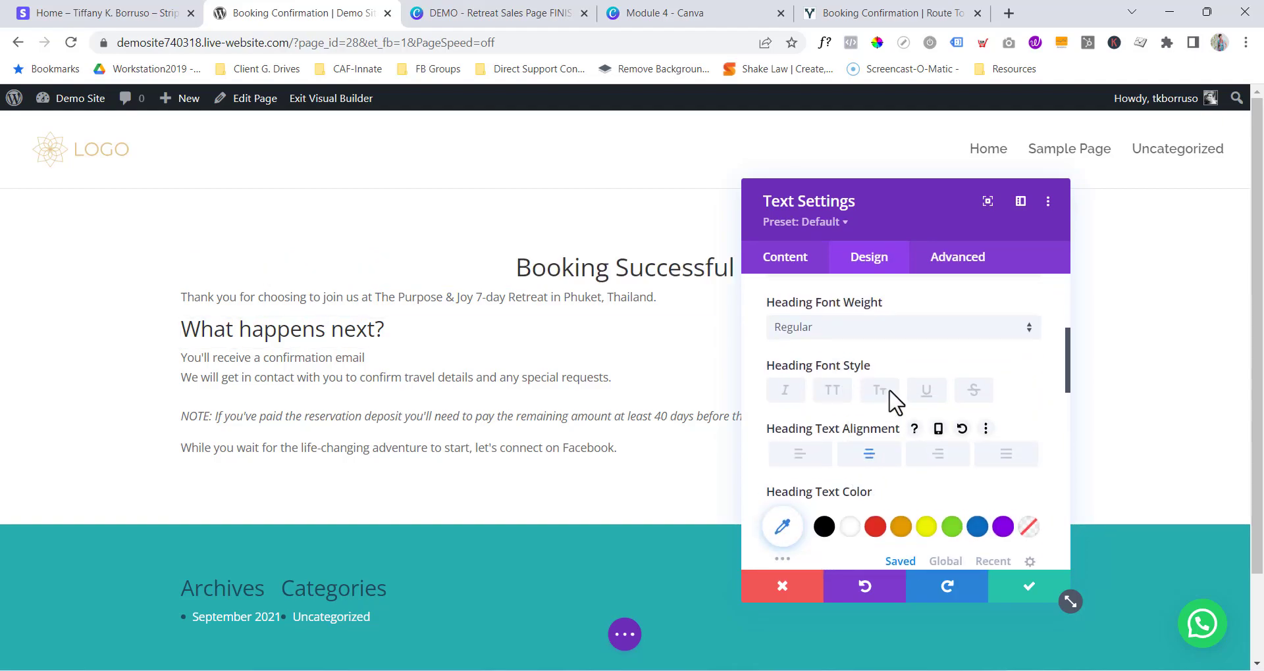
{"action": "left_click", "coordinate": [835, 342]}
{"action": "scroll", "coordinate": [863, 393], "scroll_direction": "down", "scroll_amount": 4}
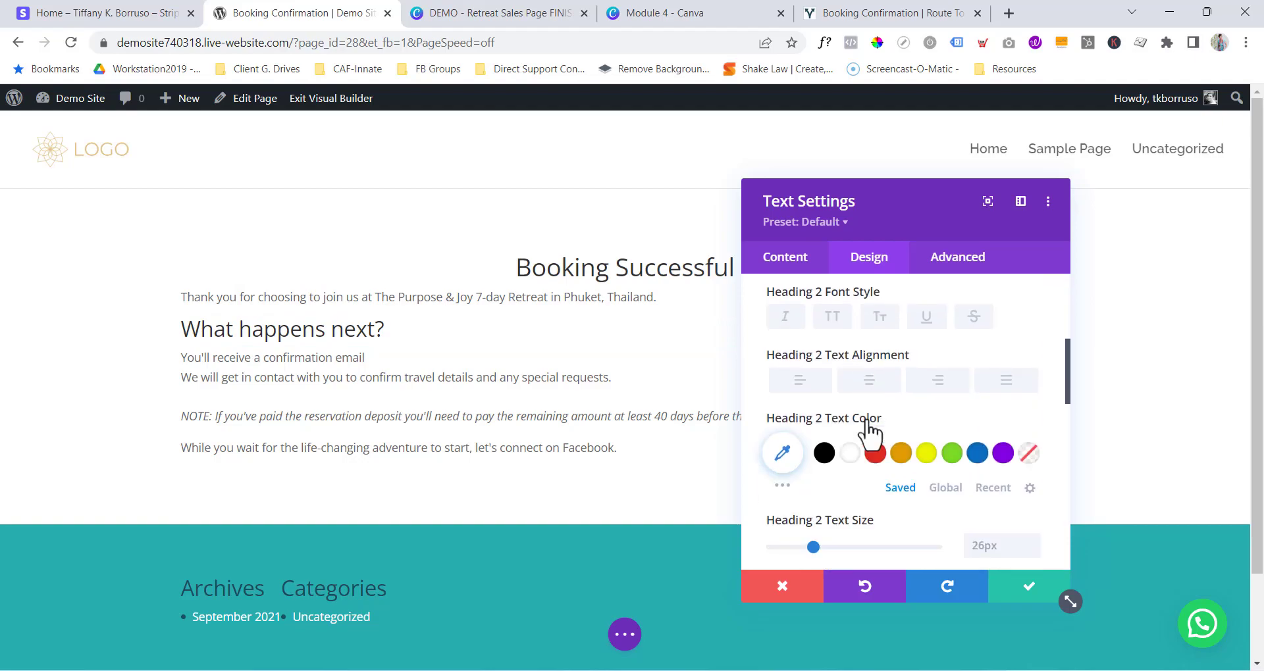
{"action": "left_click", "coordinate": [869, 350]}
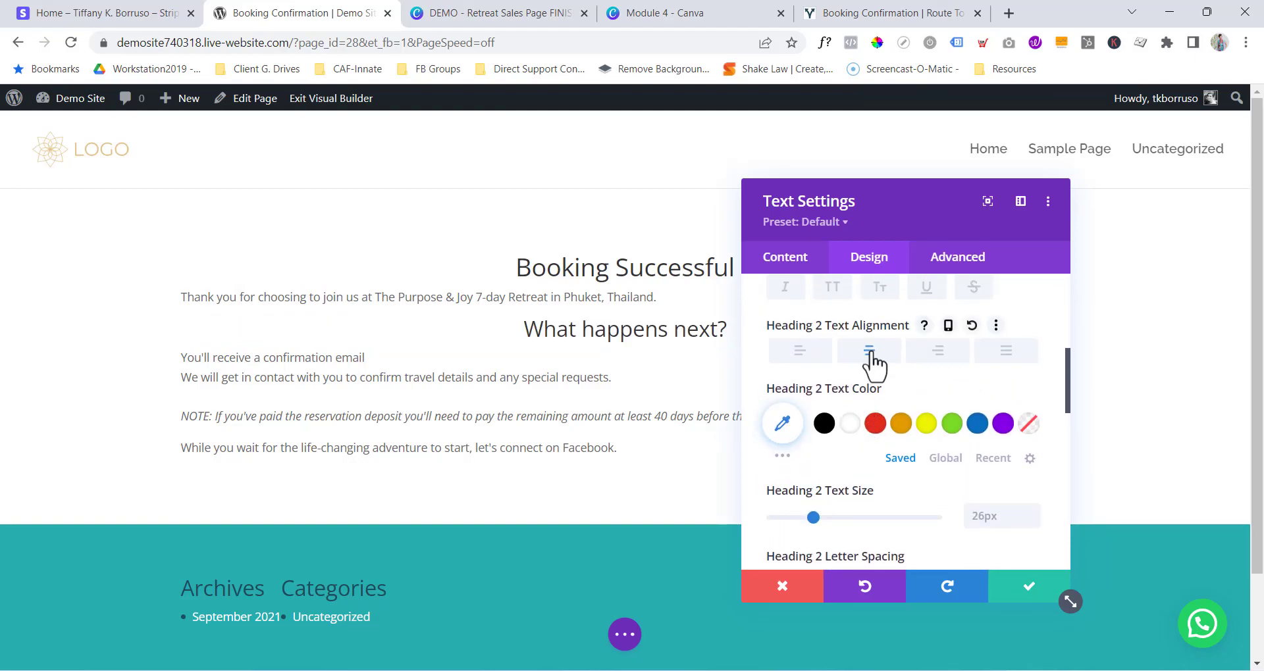
Set the text module's general body text alignment to centered.
{"action": "scroll", "coordinate": [832, 344], "scroll_direction": "up", "scroll_amount": 5}
{"action": "left_click", "coordinate": [809, 330]}
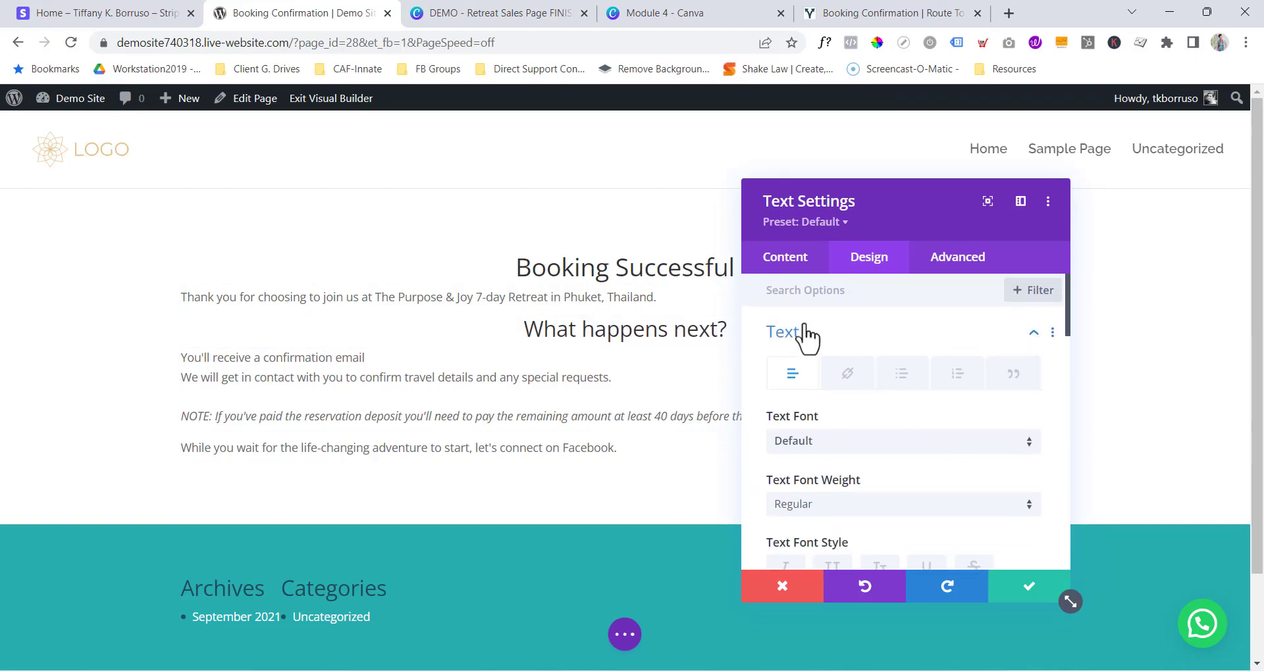
{"action": "scroll", "coordinate": [868, 385], "scroll_direction": "down", "scroll_amount": 6}
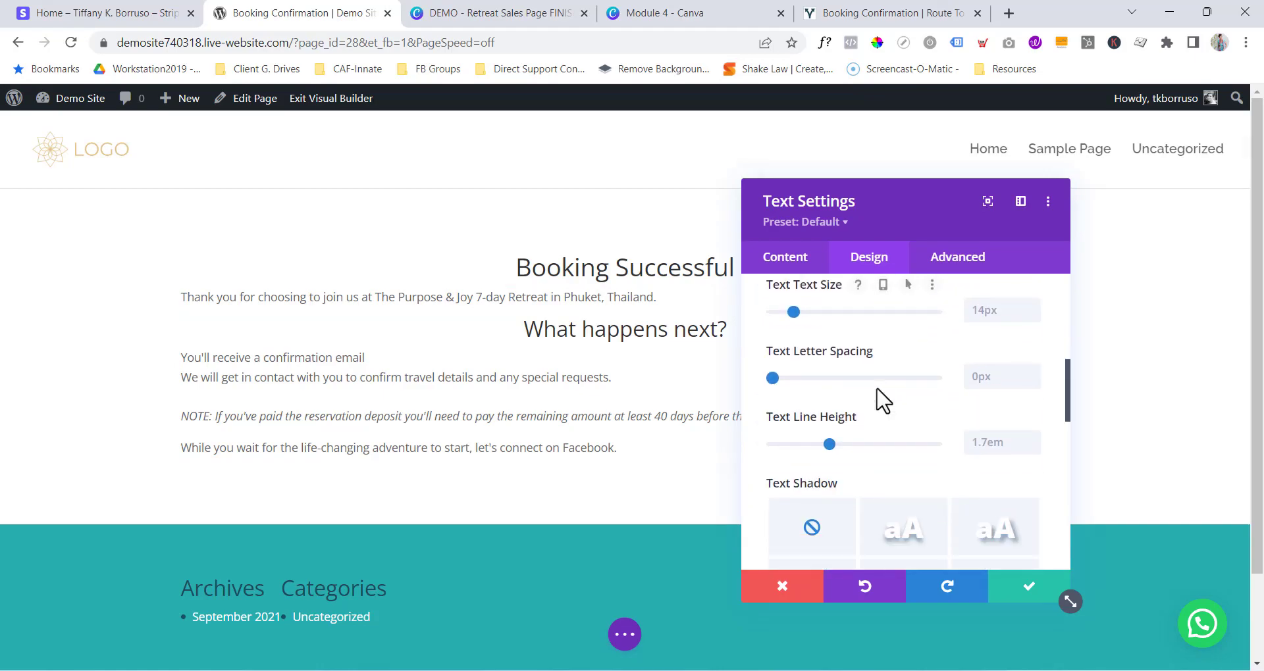
{"action": "scroll", "coordinate": [882, 400], "scroll_direction": "down", "scroll_amount": 2}
{"action": "left_click", "coordinate": [870, 435]}
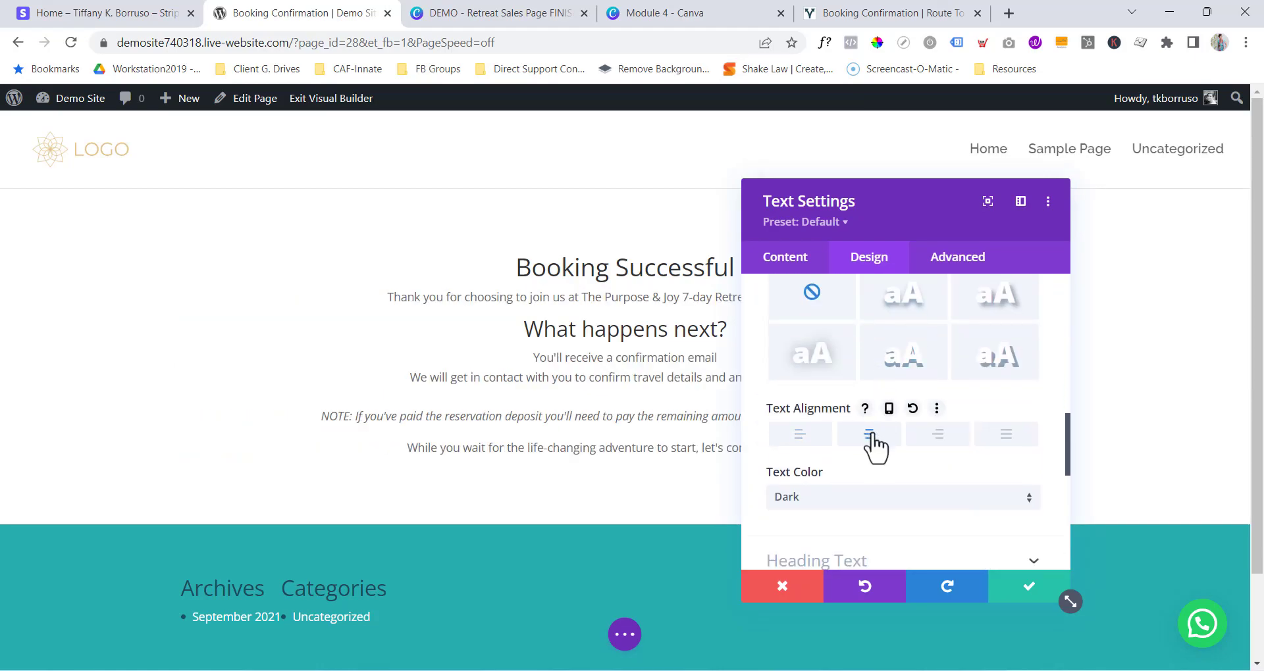
Bold the "Thank you for choosing to join us at The Purpose & Joy 7-day Retreat in Phuket, Thailand." paragraph.
{"action": "left_click", "coordinate": [789, 263]}
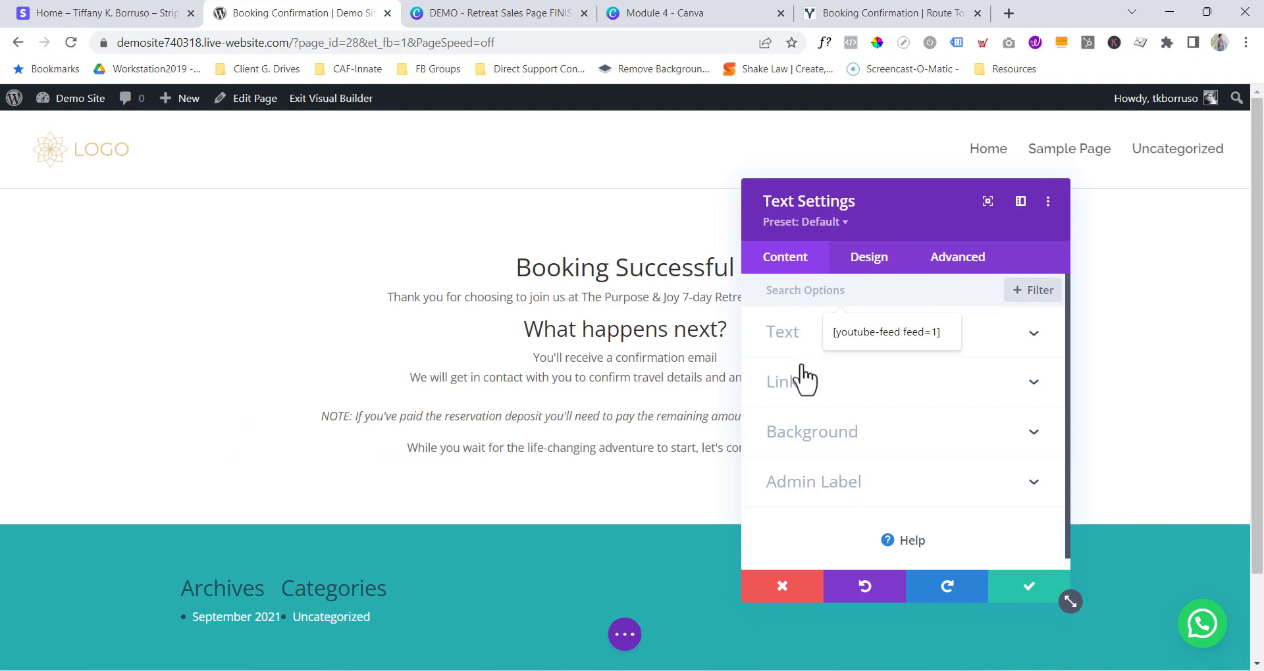
{"action": "left_click", "coordinate": [785, 337]}
{"action": "scroll", "coordinate": [804, 454], "scroll_direction": "down", "scroll_amount": 4}
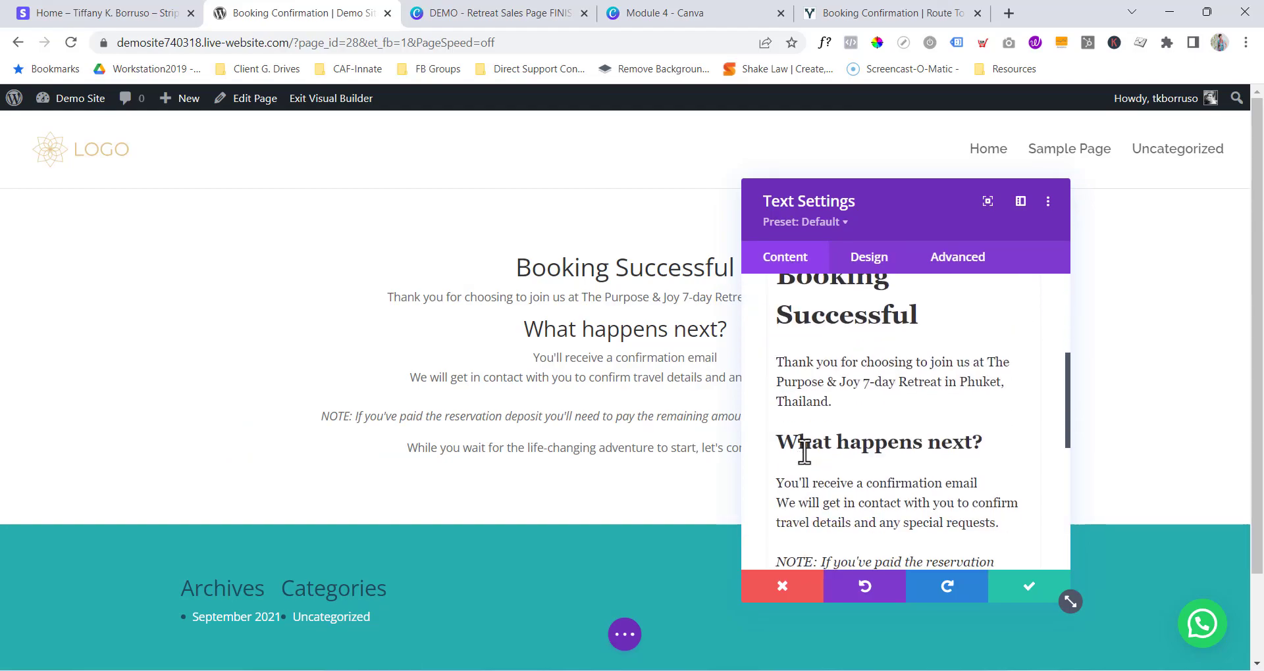
{"action": "left_click_drag", "start_coordinate": [777, 361], "coordinate": [841, 403]}
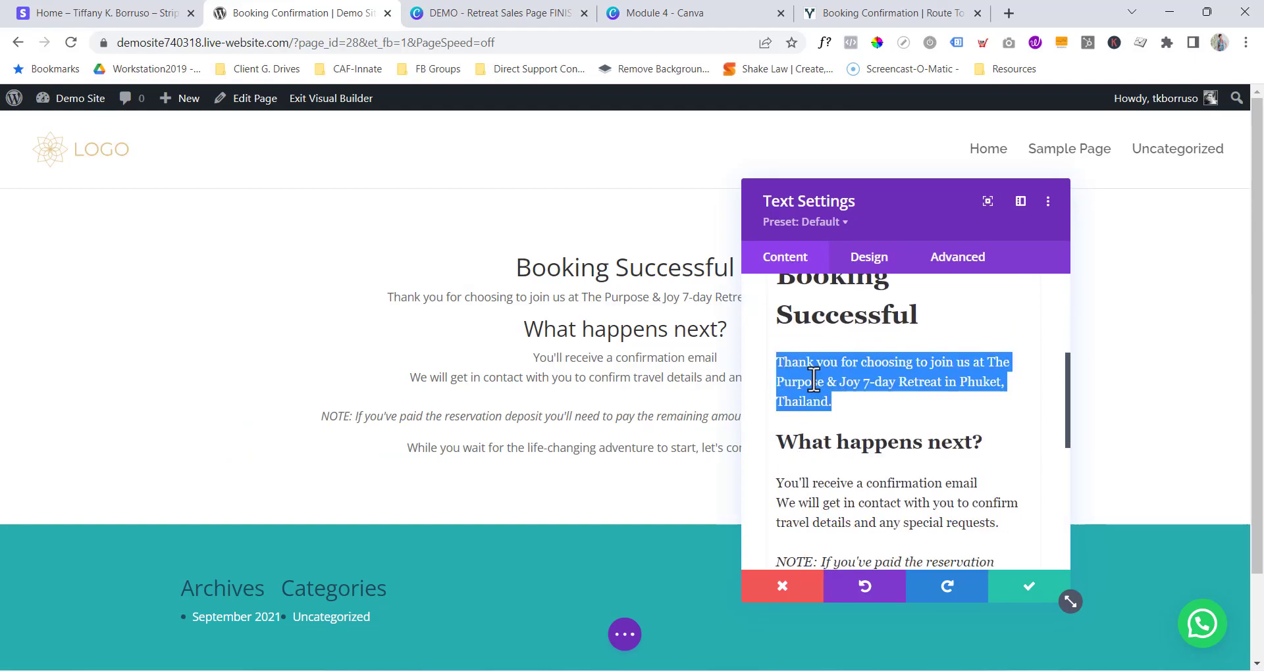
{"action": "scroll", "coordinate": [836, 385], "scroll_direction": "up", "scroll_amount": 5}
{"action": "left_click", "coordinate": [880, 425]}
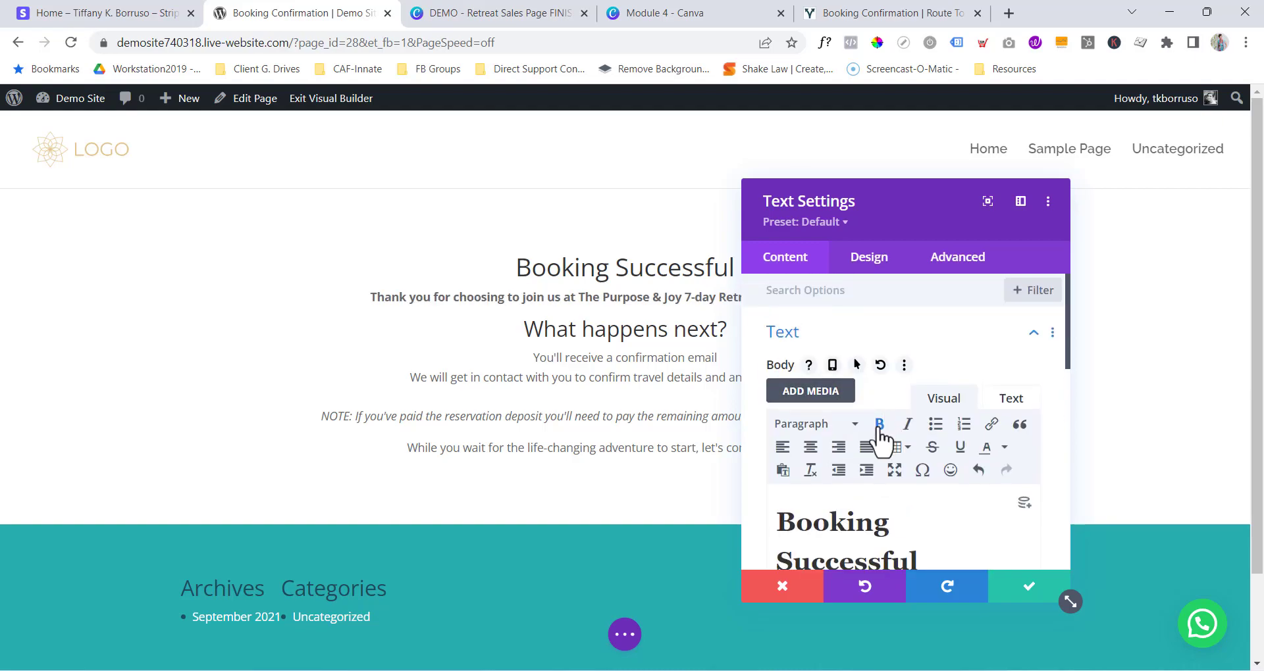
Add two blank lines above the "What happens next?" heading and one blank line below it.
{"action": "scroll", "coordinate": [862, 448], "scroll_direction": "down", "scroll_amount": 5}
{"action": "left_click", "coordinate": [779, 442]}
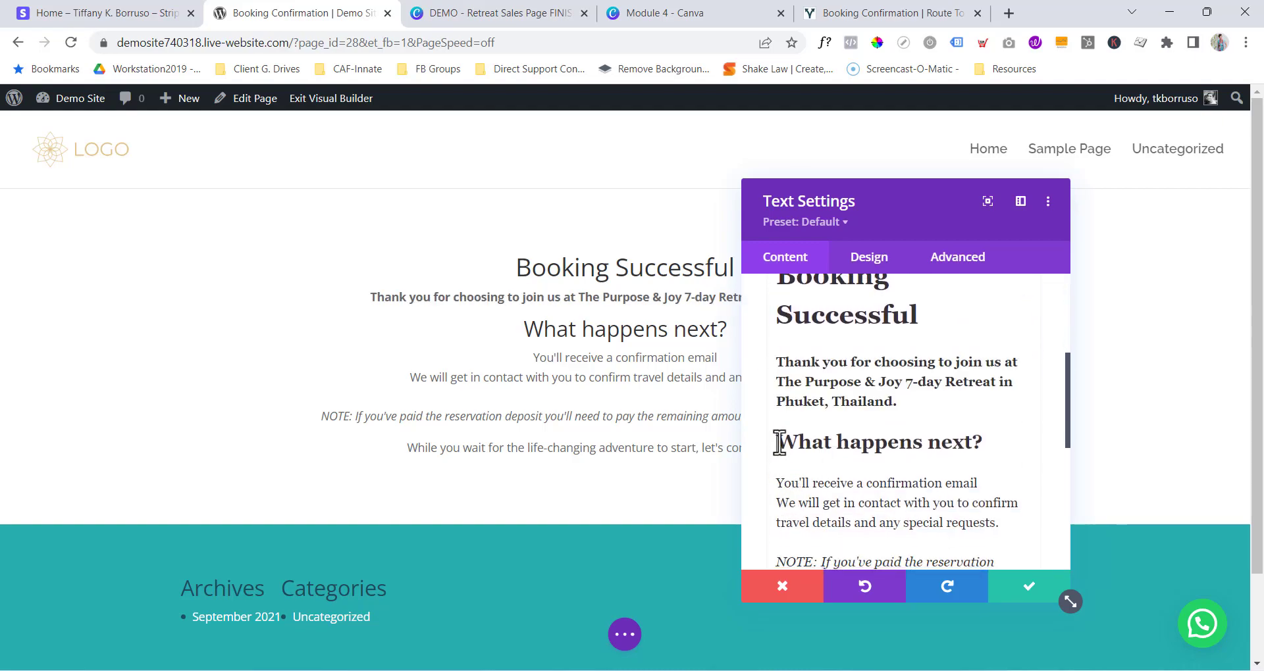
{"action": "key", "text": "Return"}
{"action": "scroll", "coordinate": [813, 446], "scroll_direction": "down", "scroll_amount": 2}
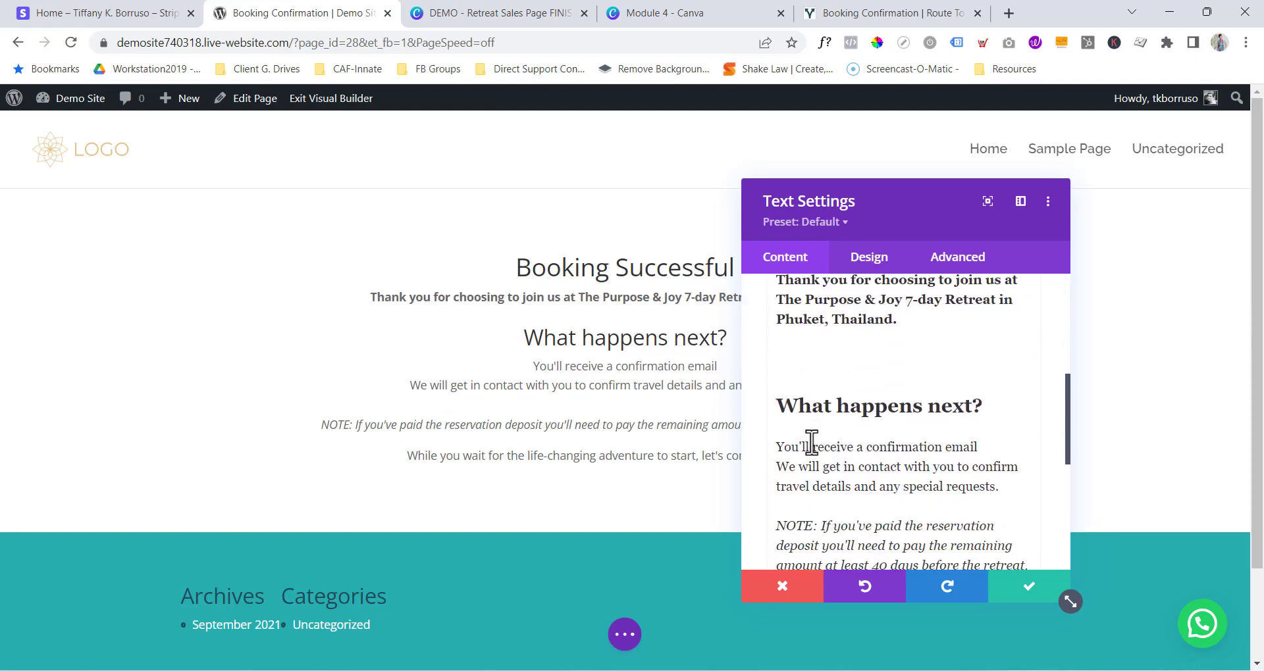
{"action": "left_click", "coordinate": [772, 451]}
{"action": "key", "text": "Return"}
{"action": "left_click", "coordinate": [778, 404]}
{"action": "key", "text": "Return"}
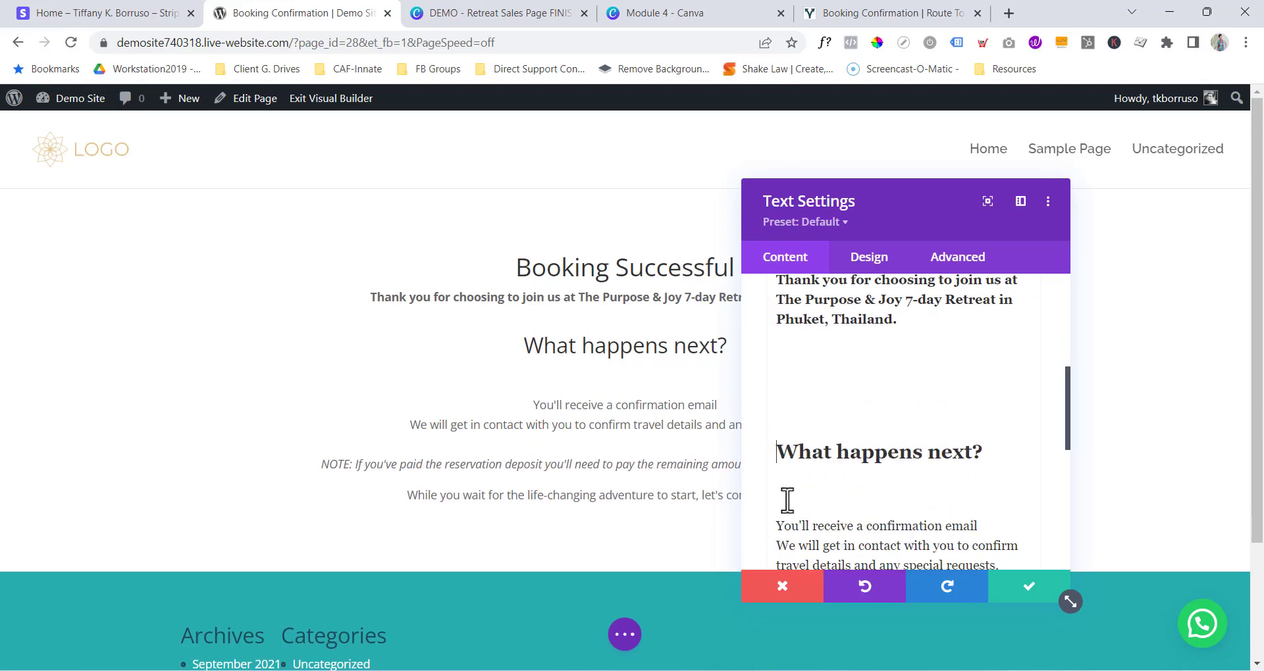
{"action": "key", "text": "BackSpace"}
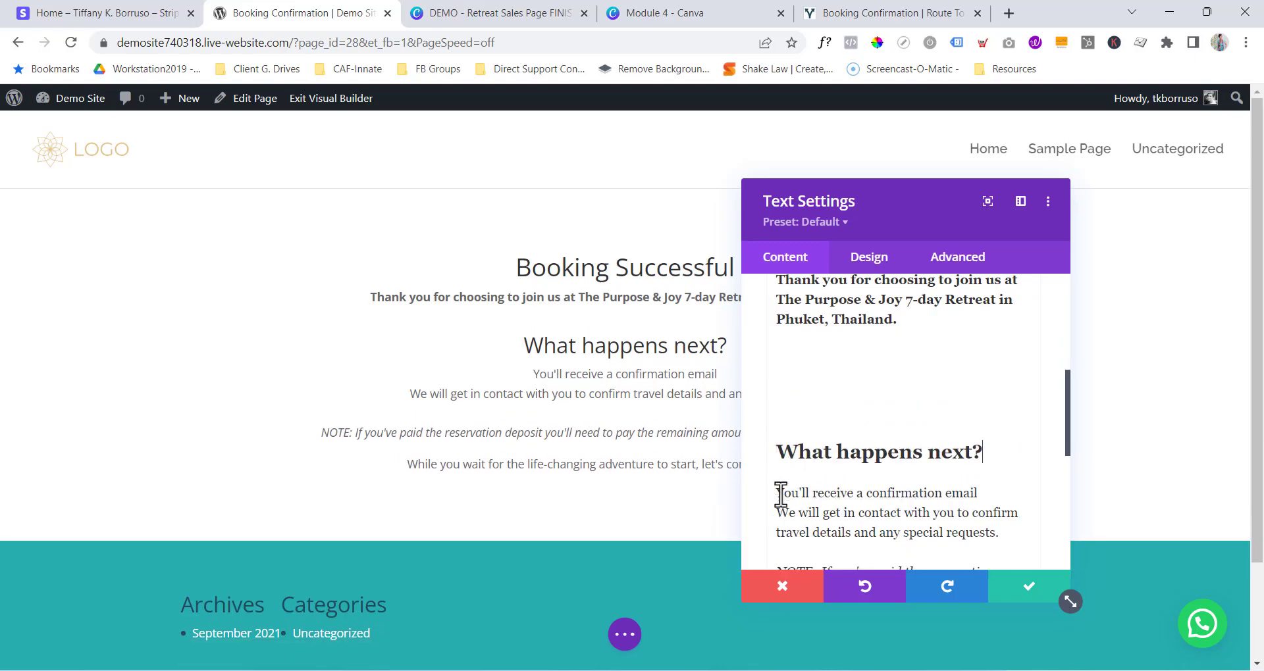
{"action": "left_click", "coordinate": [780, 494]}
{"action": "key", "text": "Return"}
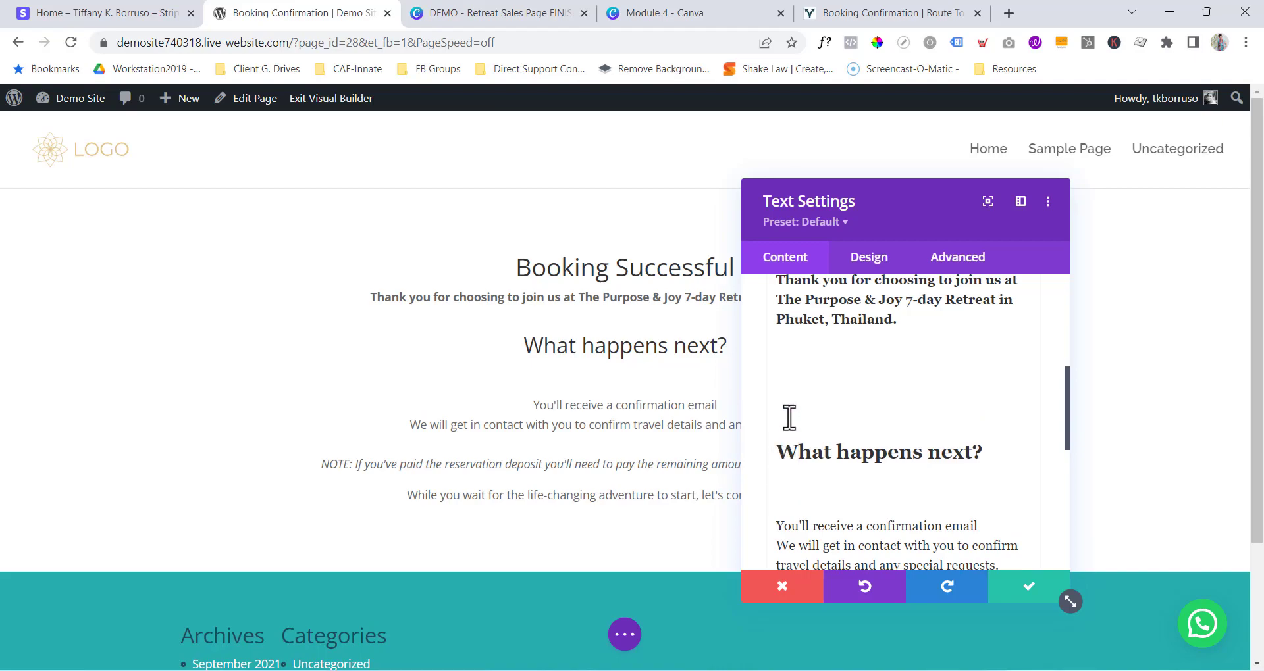
Add a blank line between the "Booking Successful" heading and the bold thank-you paragraph, and save the text module.
{"action": "scroll", "coordinate": [791, 388], "scroll_direction": "up", "scroll_amount": 5}
{"action": "scroll", "coordinate": [790, 395], "scroll_direction": "down", "scroll_amount": 1}
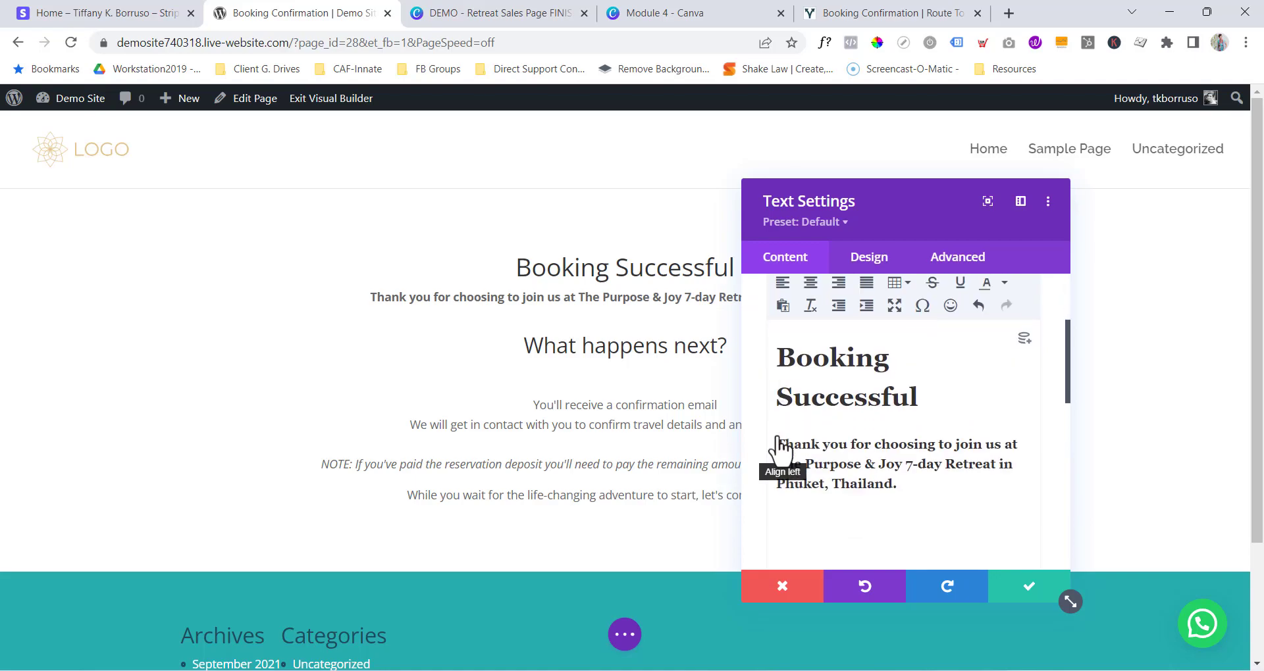
{"action": "left_click", "coordinate": [778, 445]}
{"action": "key", "text": "Return"}
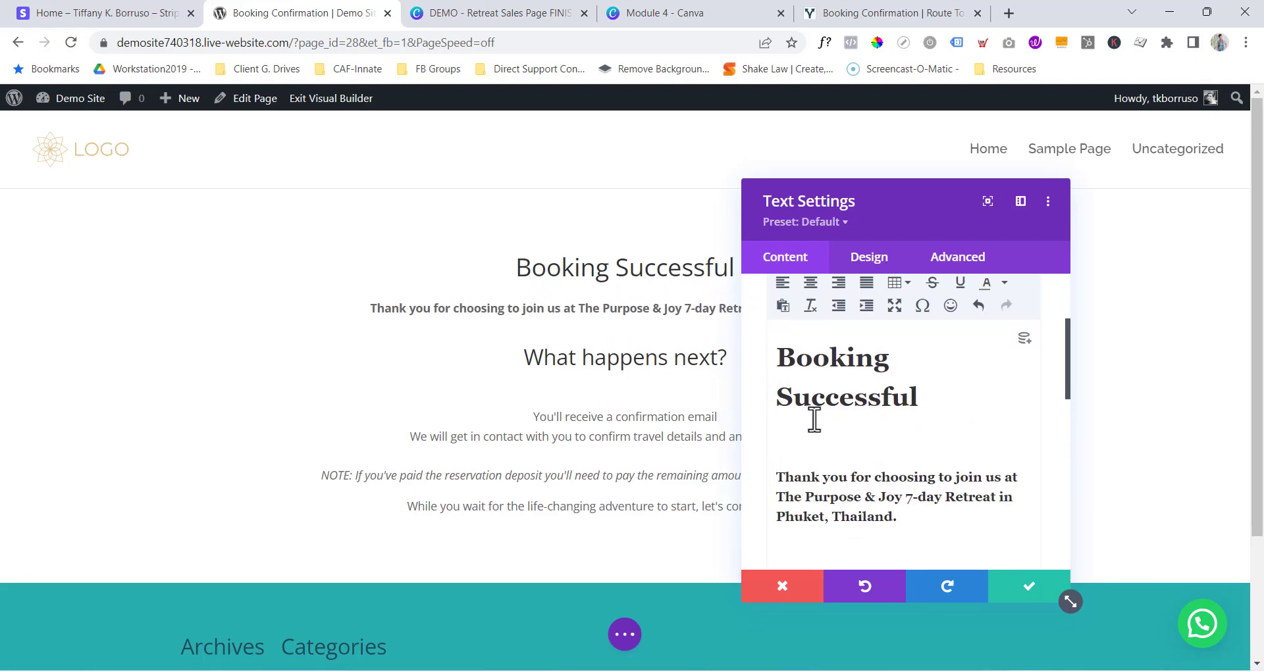
{"action": "left_click", "coordinate": [1025, 592]}
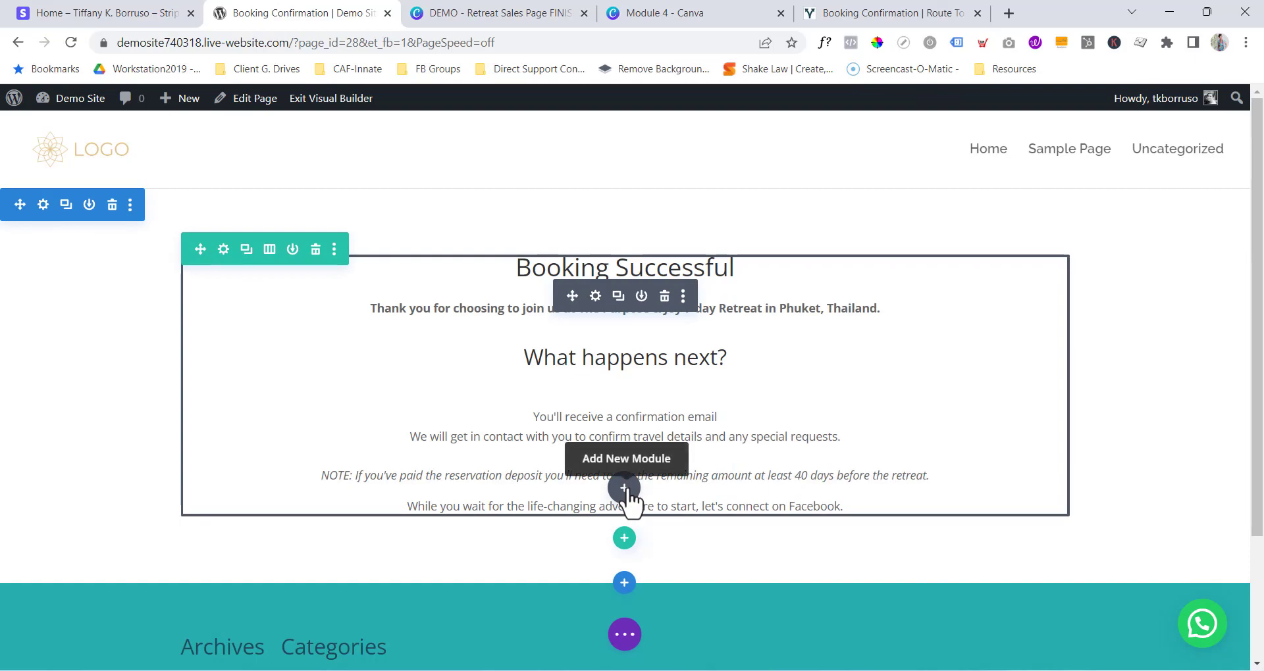
Insert a Button module below the booking confirmation text module.
{"action": "left_click", "coordinate": [624, 487]}
{"action": "type", "text": "but"}
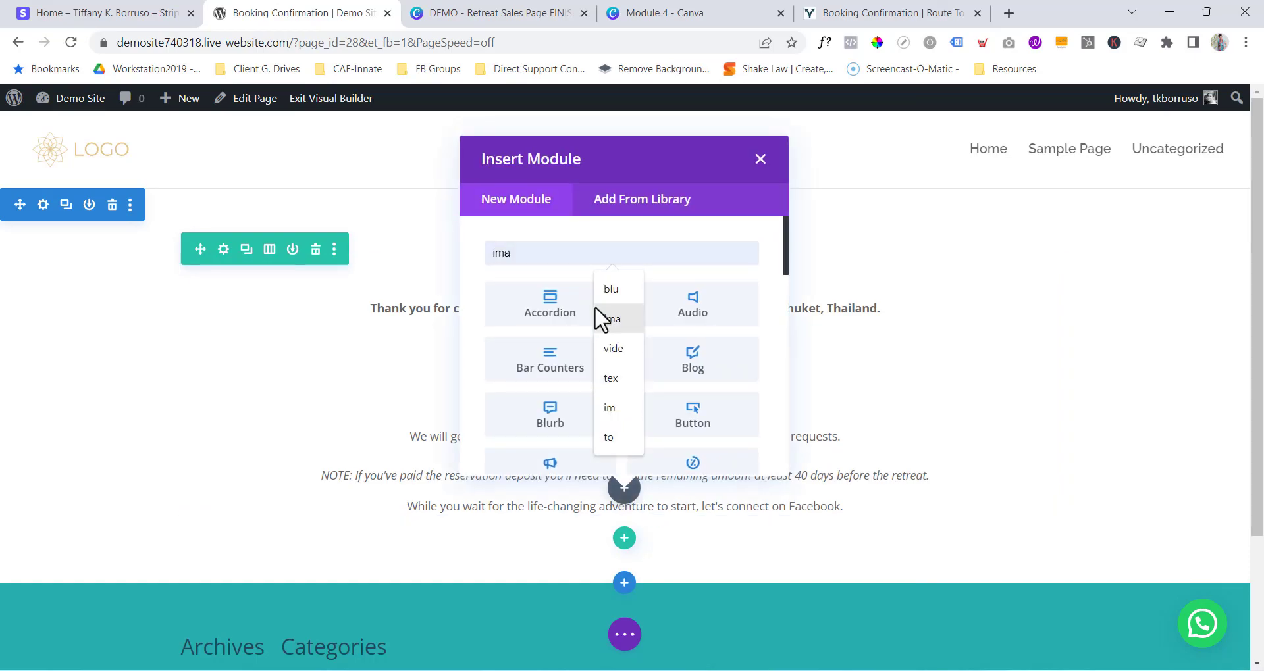
{"action": "left_click", "coordinate": [589, 318]}
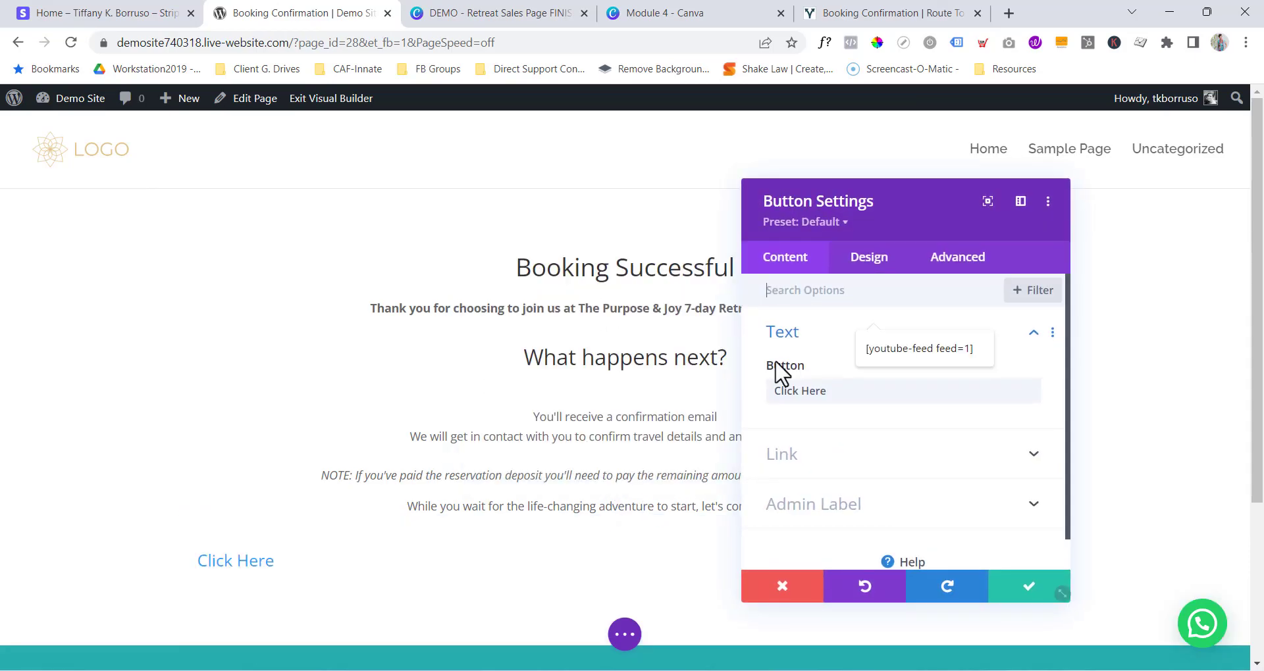
Set the button's text to "CONNECT ON FACEBOOK" and open its link URL setting.
{"action": "triple_click", "coordinate": [847, 394]}
{"action": "type", "text": "co"}
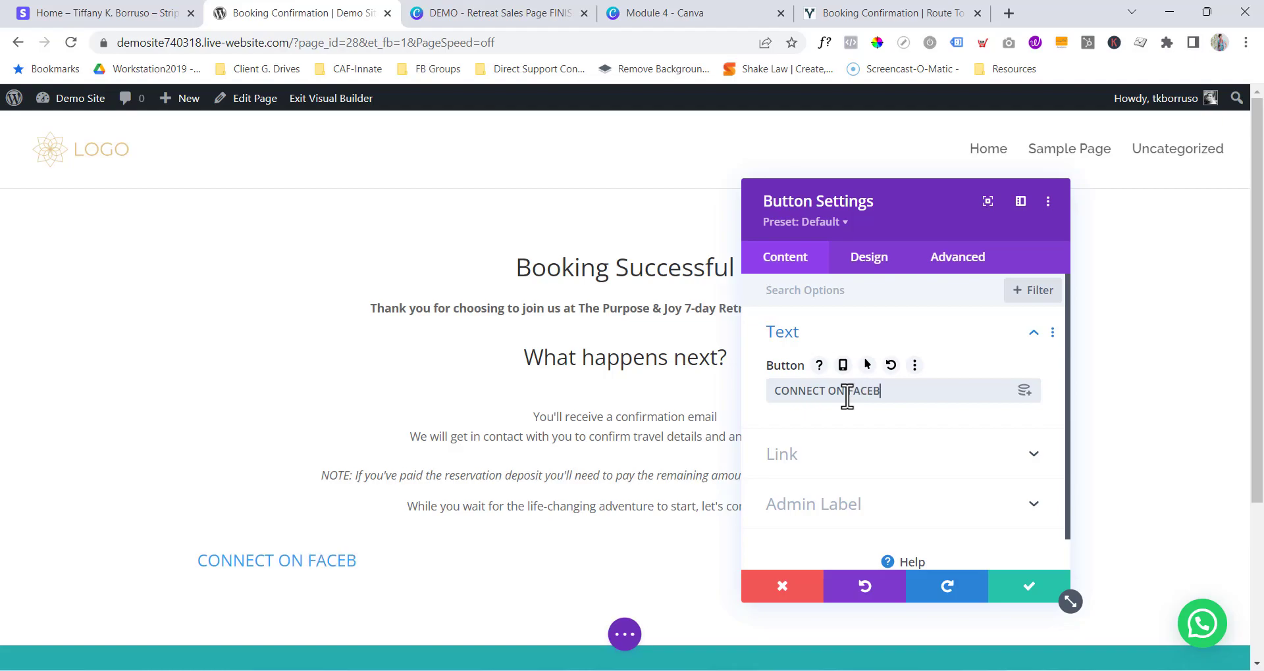
{"action": "left_click", "coordinate": [828, 463]}
{"action": "left_click", "coordinate": [834, 359]}
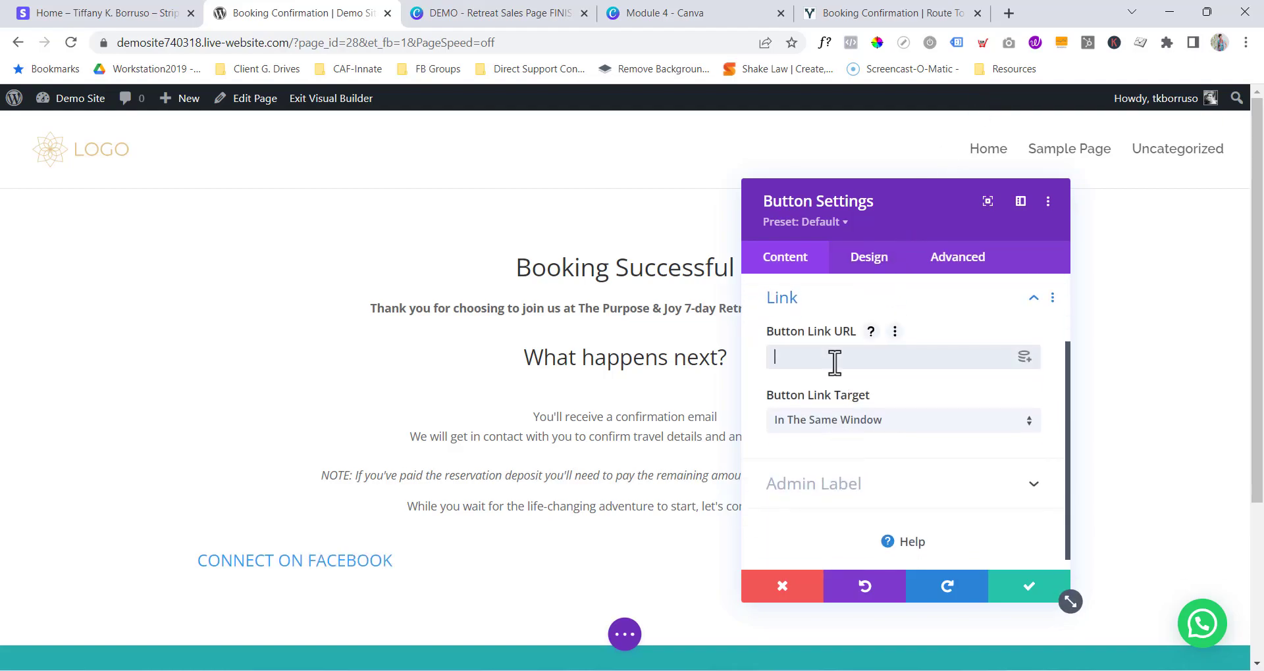
Center the CONNECT ON FACEBOOK button in its design settings.
{"action": "left_click", "coordinate": [864, 263]}
{"action": "left_click", "coordinate": [800, 333]}
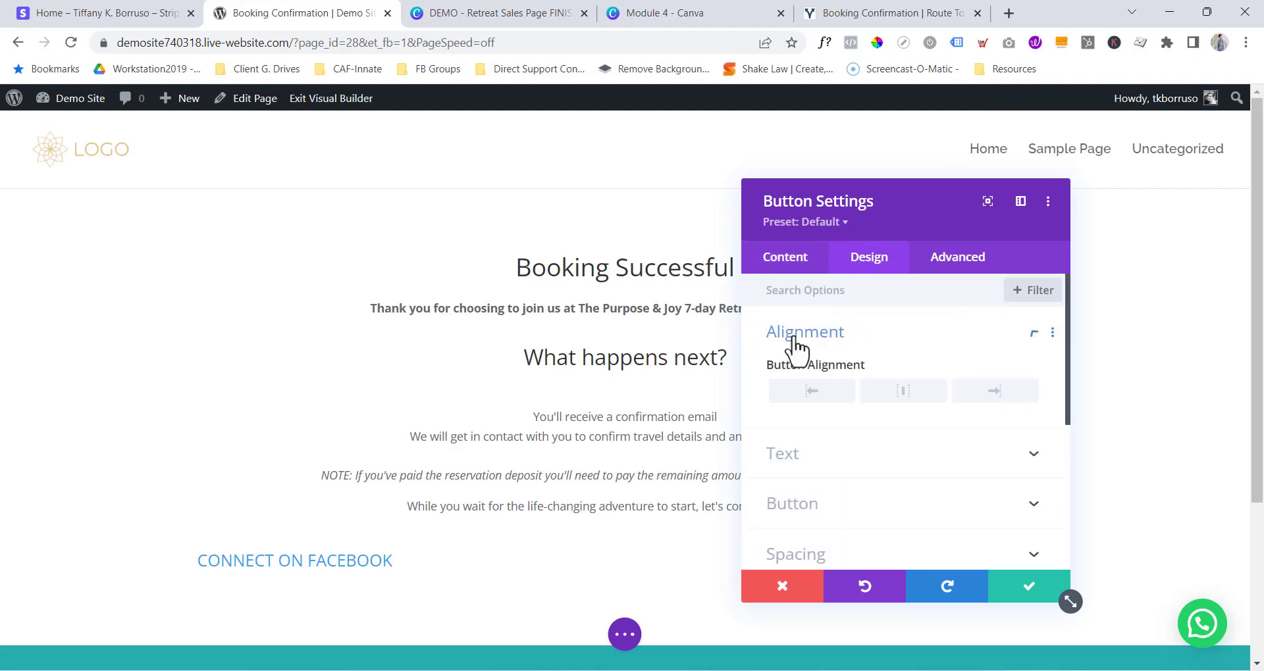
{"action": "left_click", "coordinate": [903, 391]}
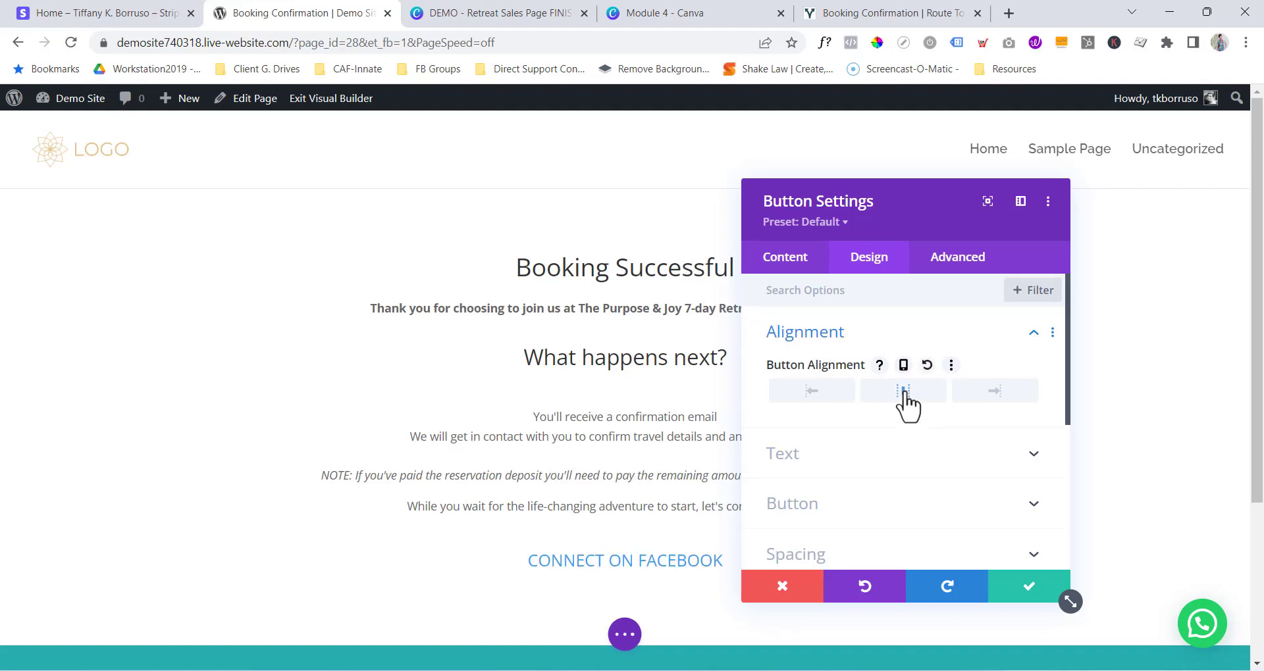
Enable custom styles for the button and show the recent colors for its text color.
{"action": "left_click", "coordinate": [815, 461]}
{"action": "left_click", "coordinate": [832, 431]}
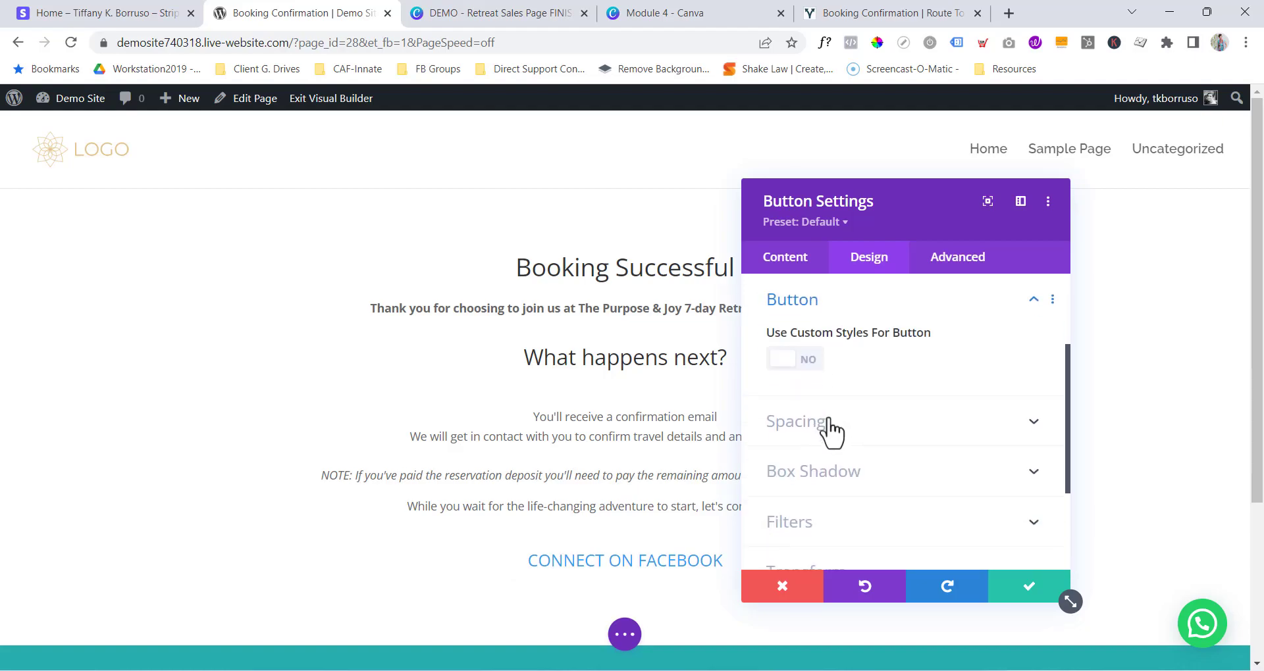
{"action": "left_click", "coordinate": [801, 367]}
{"action": "scroll", "coordinate": [873, 404], "scroll_direction": "down", "scroll_amount": 1}
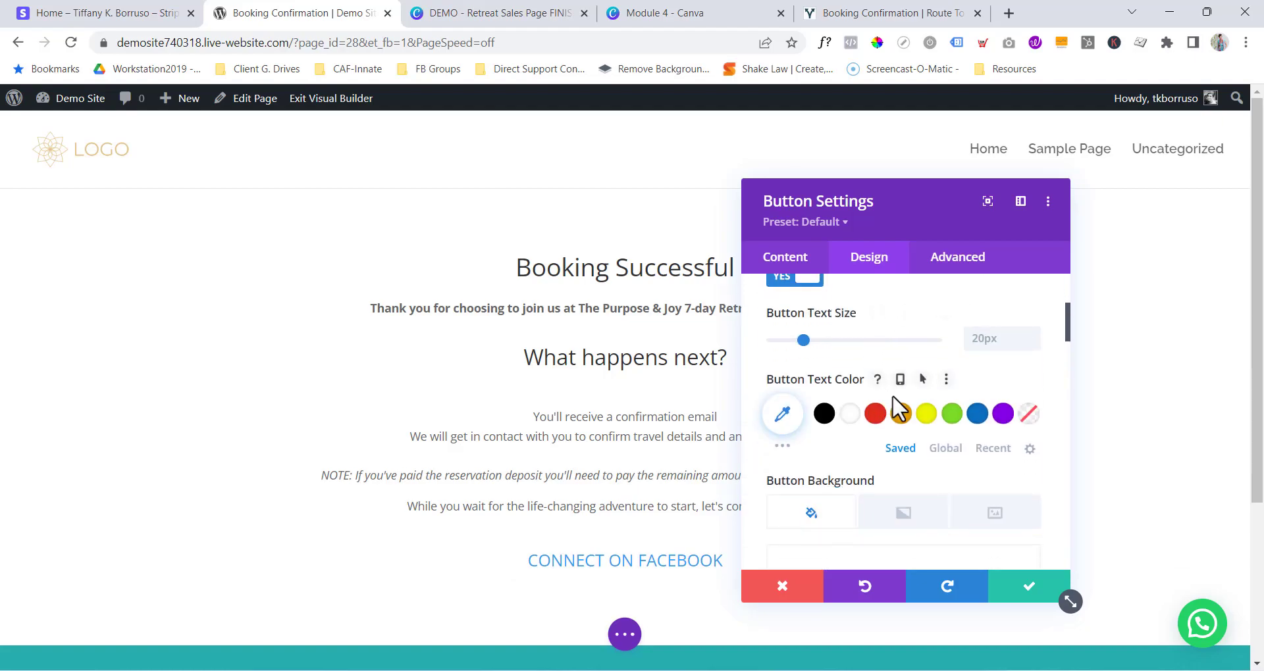
{"action": "left_click", "coordinate": [993, 450]}
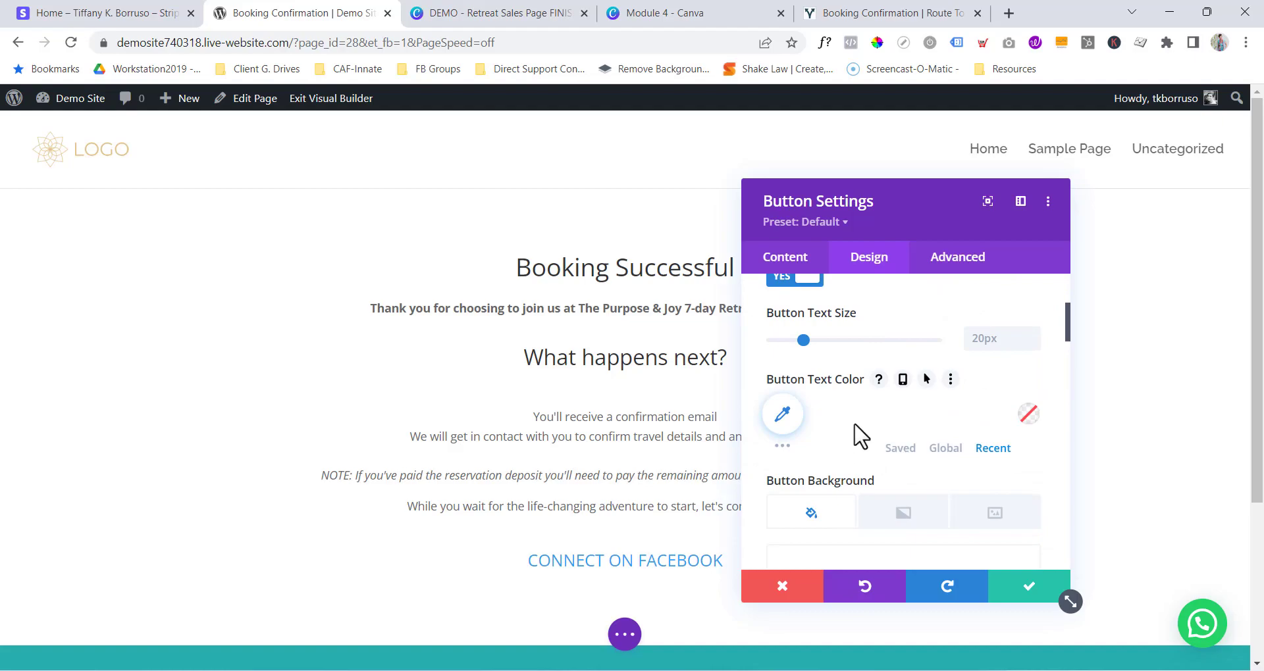
Switch to the Canva design and copy the Connect on Facebook button's gold fill code DDC081 with the ColorPick Eyedropper.
{"action": "left_click", "coordinate": [473, 13]}
{"action": "scroll", "coordinate": [665, 388], "scroll_direction": "down", "scroll_amount": 3}
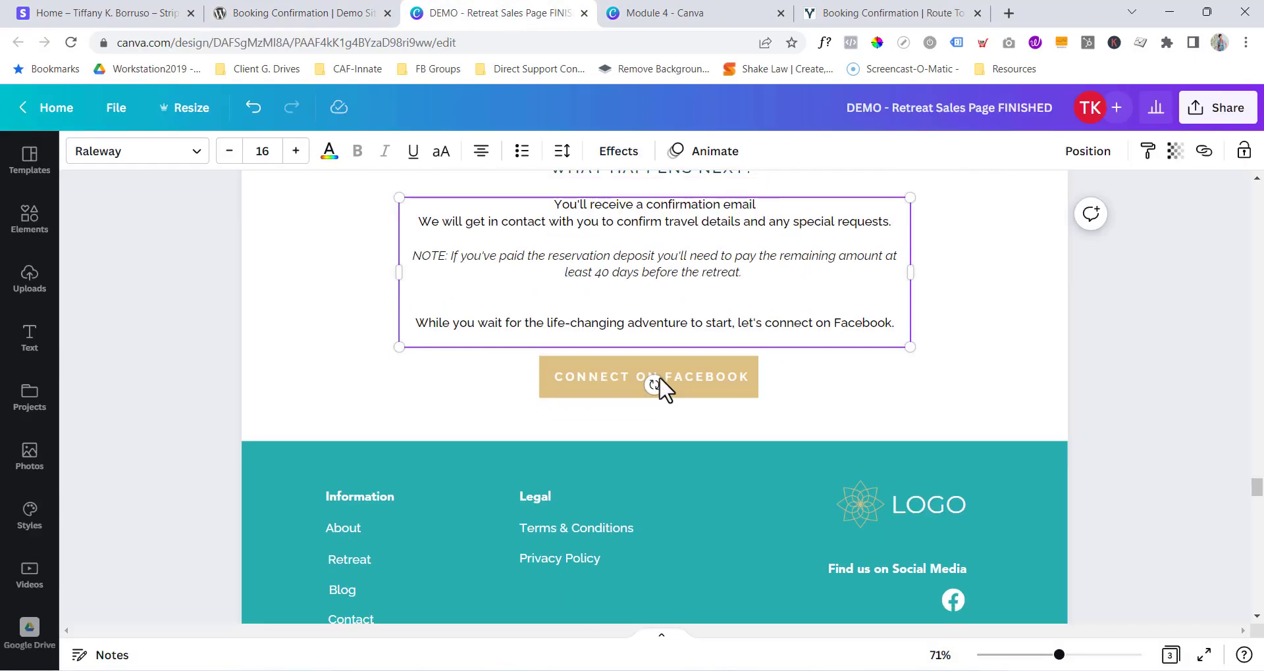
{"action": "left_click", "coordinate": [668, 361]}
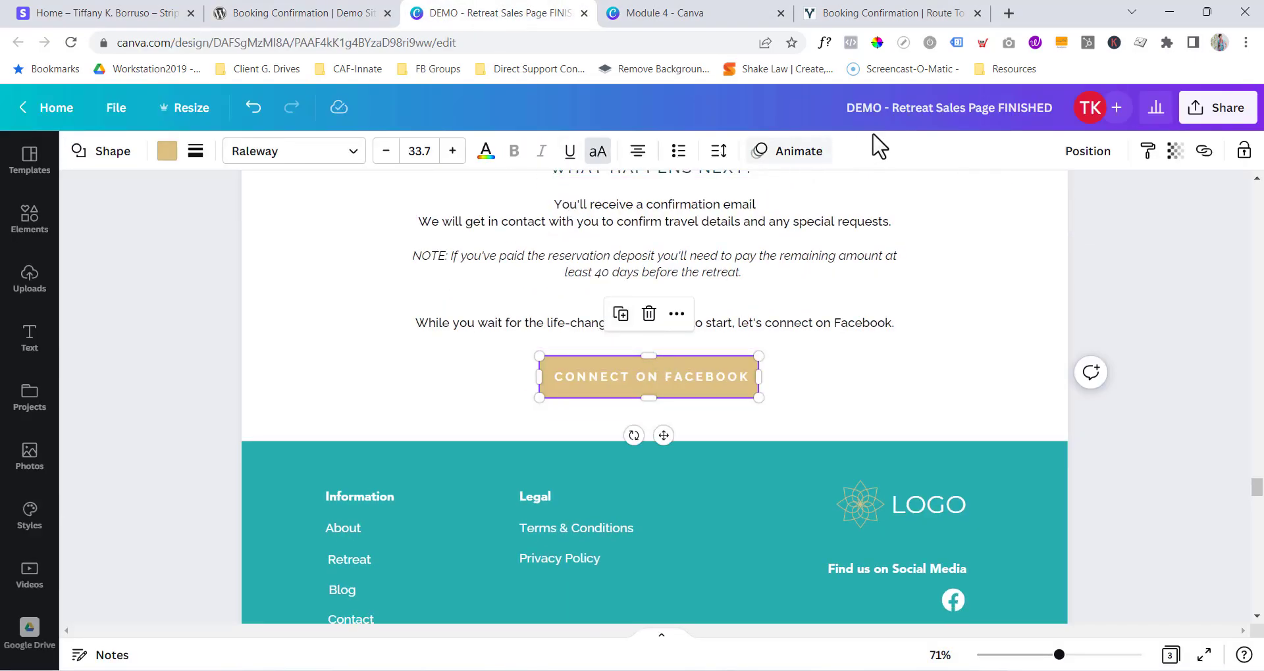
{"action": "left_click", "coordinate": [879, 44]}
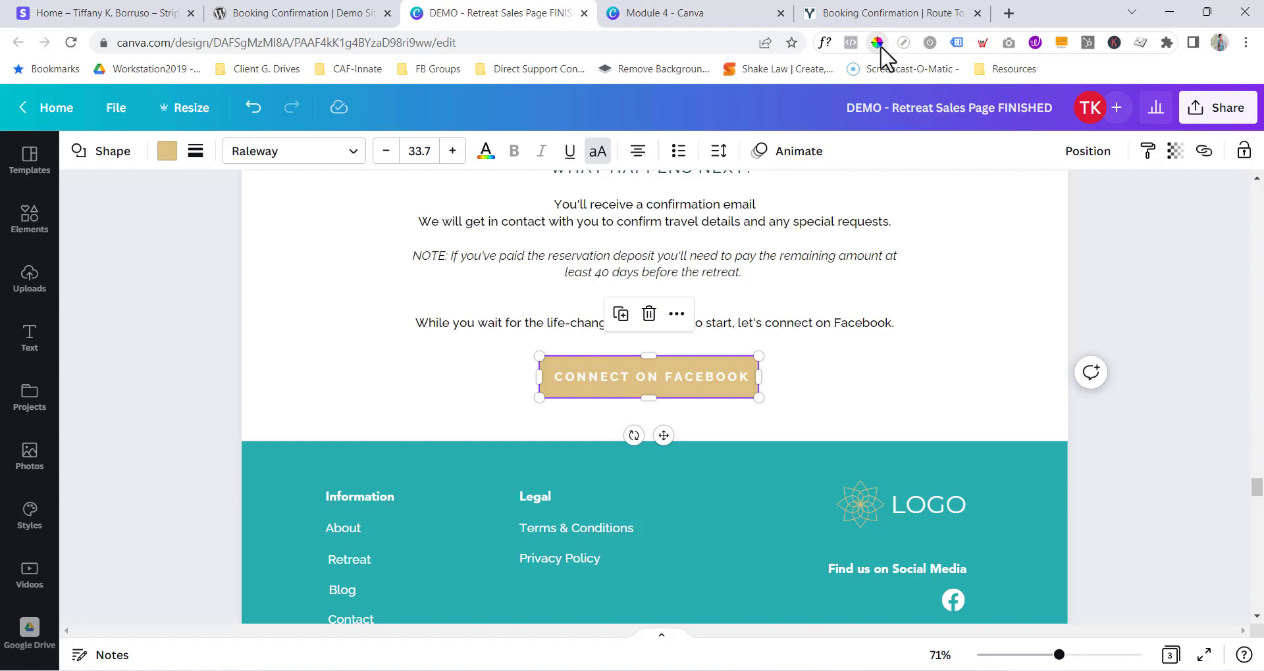
{"action": "left_click", "coordinate": [719, 363]}
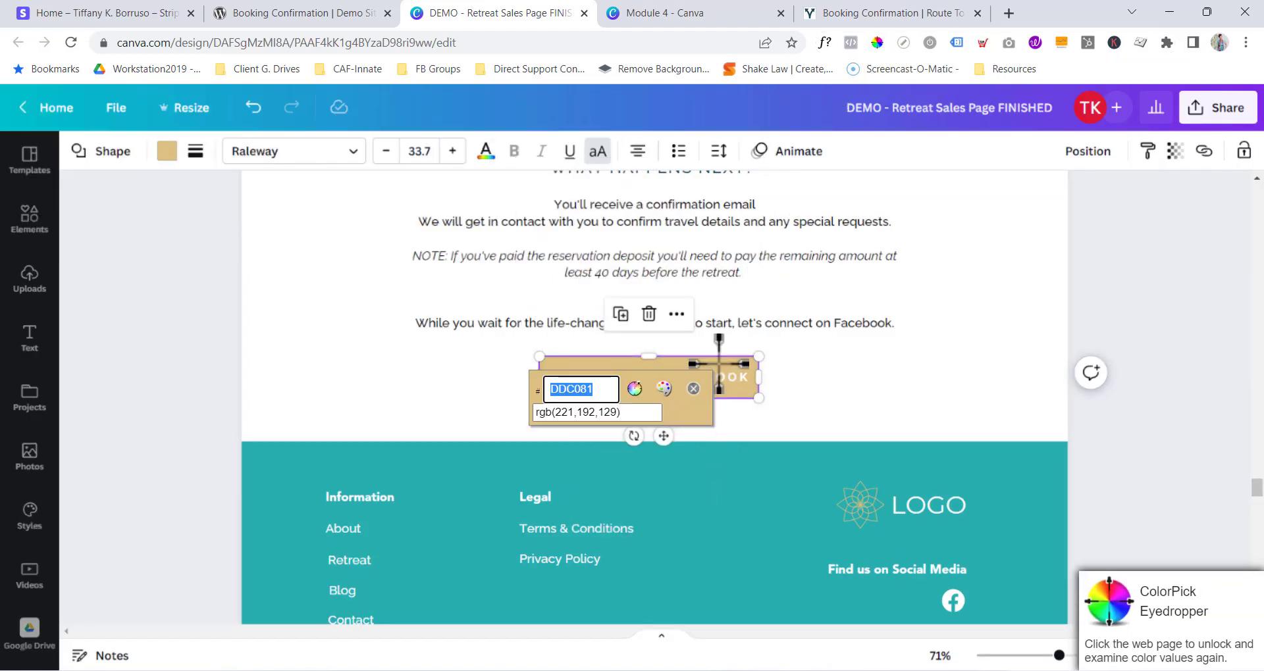
{"action": "right_click", "coordinate": [572, 388]}
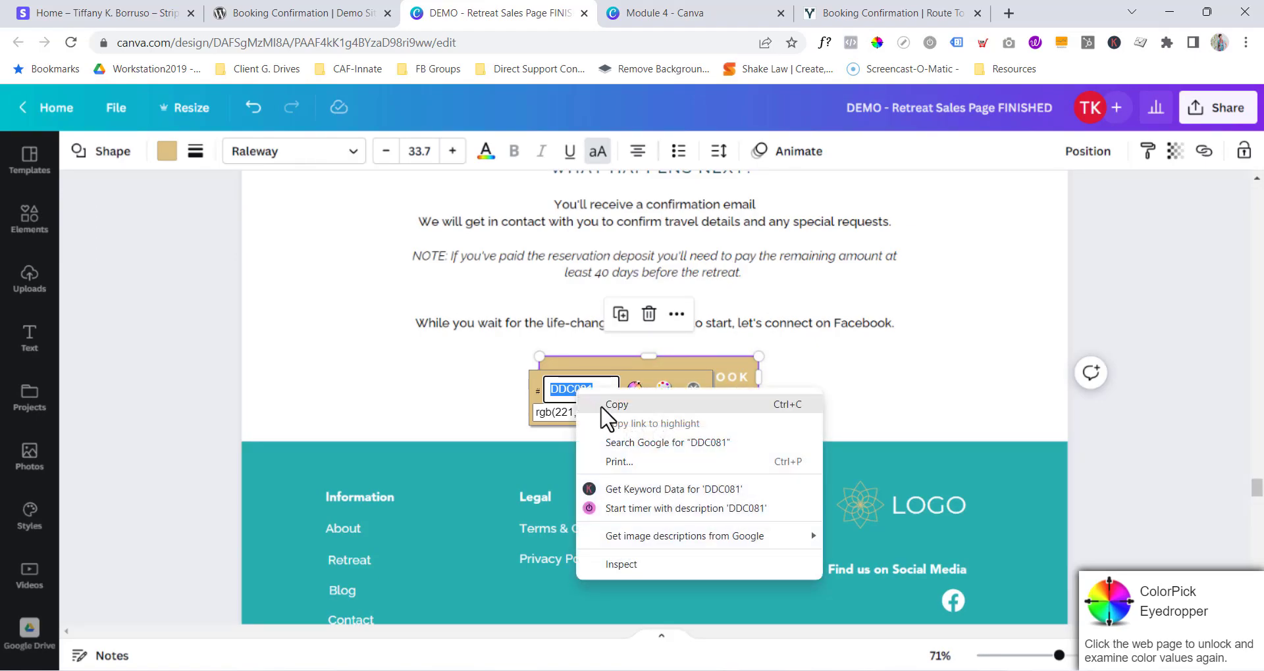
{"action": "left_click", "coordinate": [601, 402]}
{"action": "left_click", "coordinate": [601, 408]}
{"action": "left_click", "coordinate": [595, 395]}
{"action": "key", "text": "ctrl+c"}
Return to the Divi page, try the copied gold DDC081 as the button's text color, and reset that color.
{"action": "left_click", "coordinate": [336, 2]}
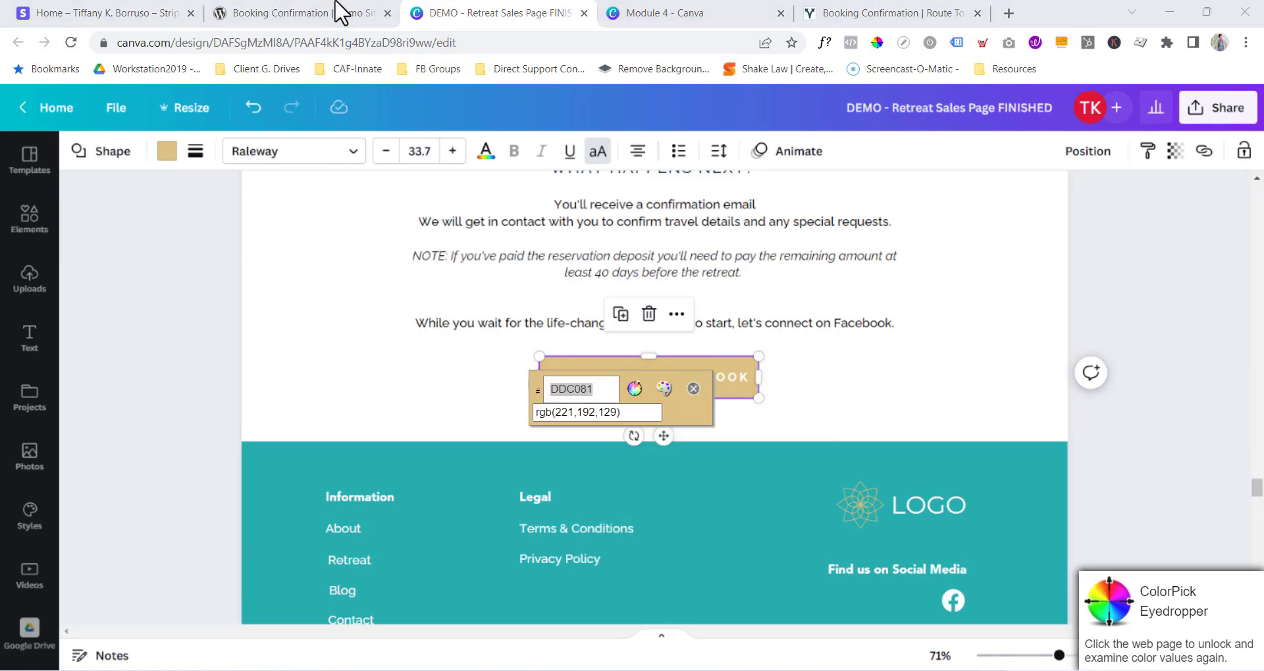
{"action": "left_click", "coordinate": [335, 3]}
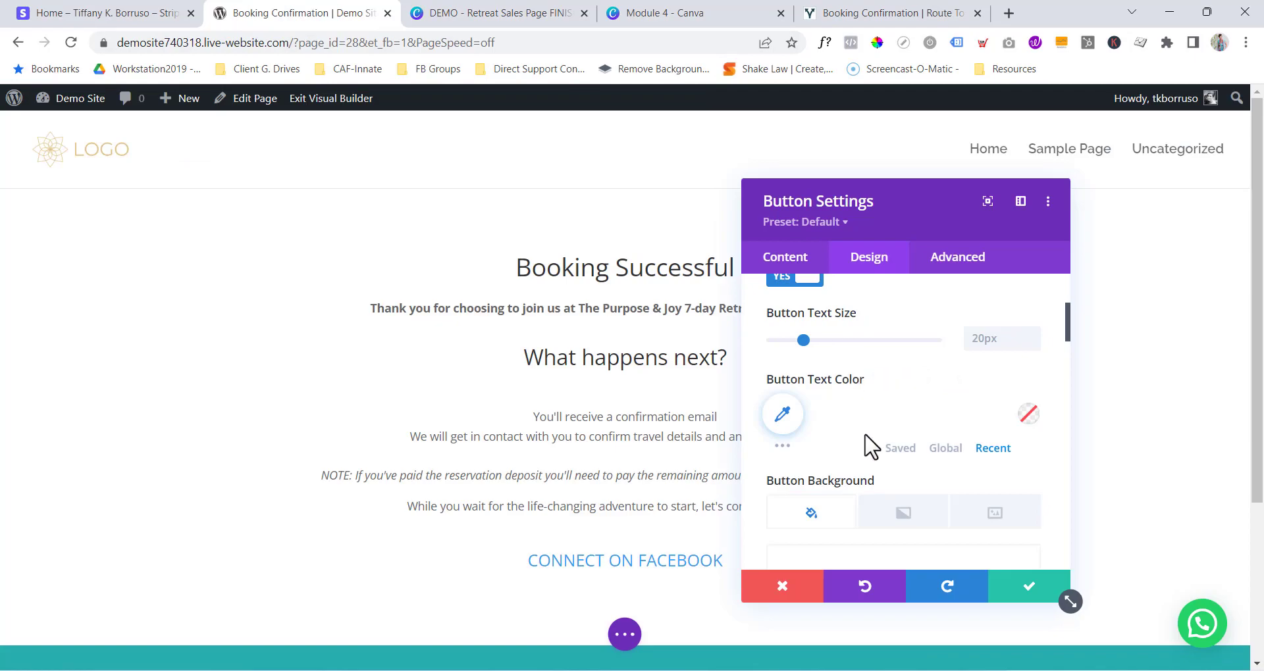
{"action": "left_click", "coordinate": [780, 416]}
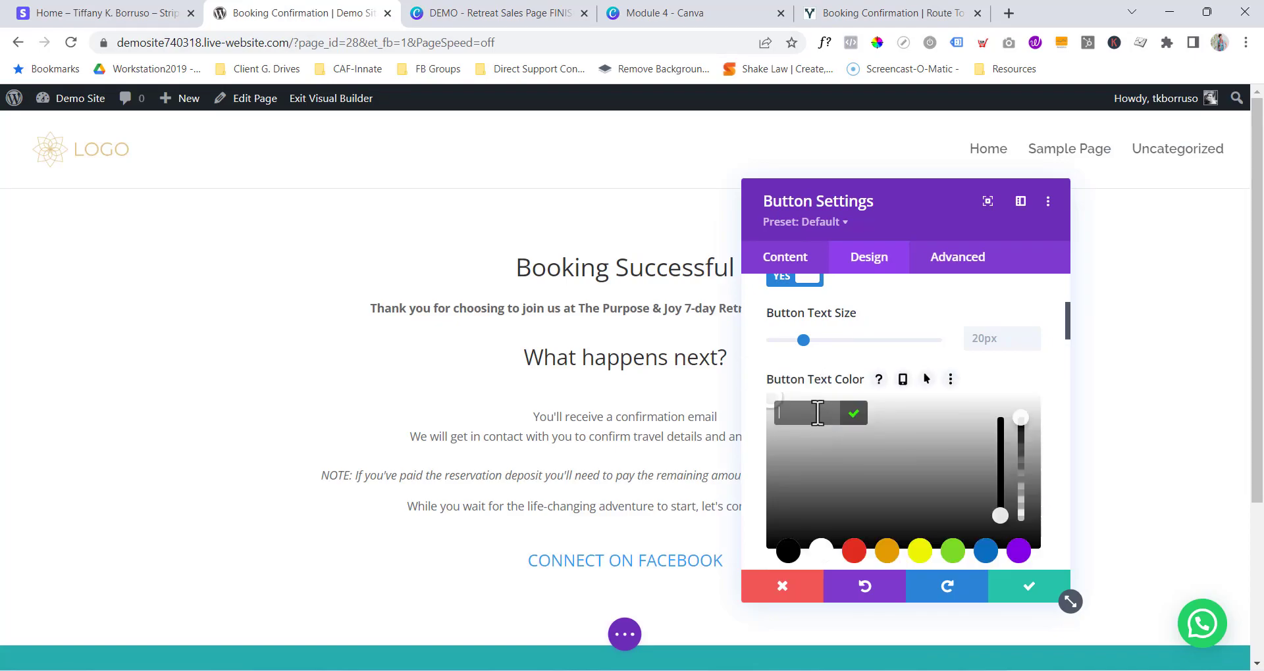
{"action": "right_click", "coordinate": [817, 413]}
{"action": "left_click", "coordinate": [866, 246]}
{"action": "left_click", "coordinate": [853, 414]}
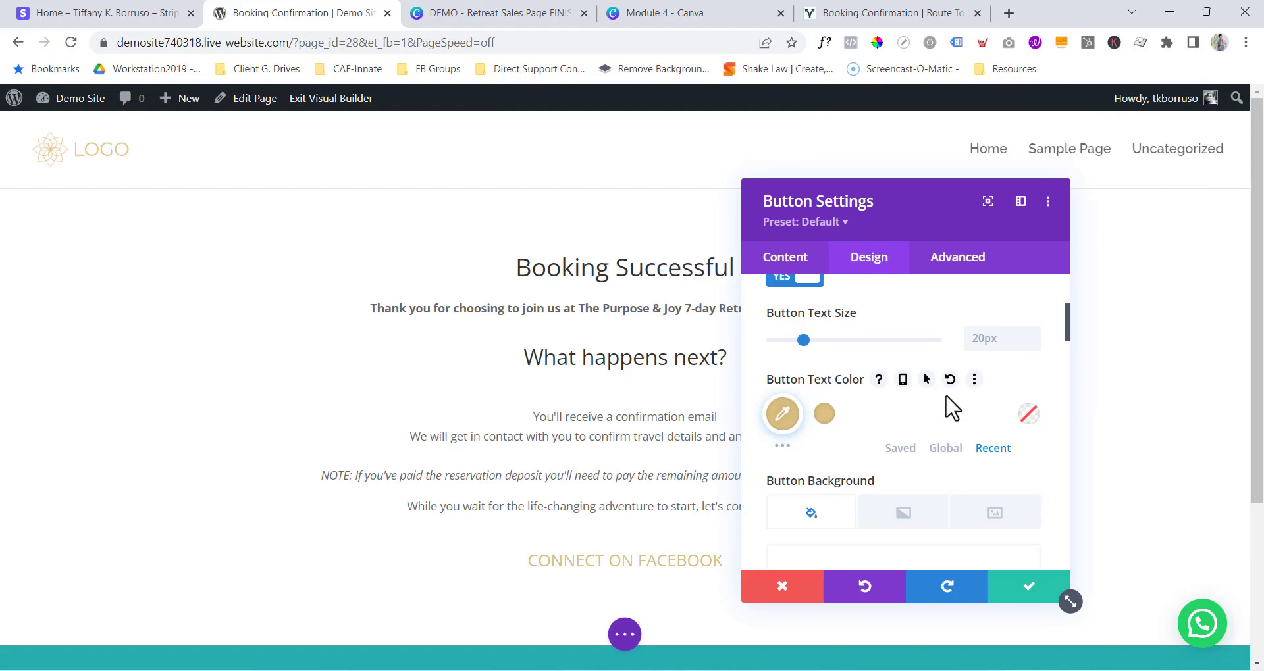
{"action": "left_click", "coordinate": [950, 380]}
Set the button's text color to white, #ffffff.
{"action": "scroll", "coordinate": [867, 460], "scroll_direction": "down", "scroll_amount": 2}
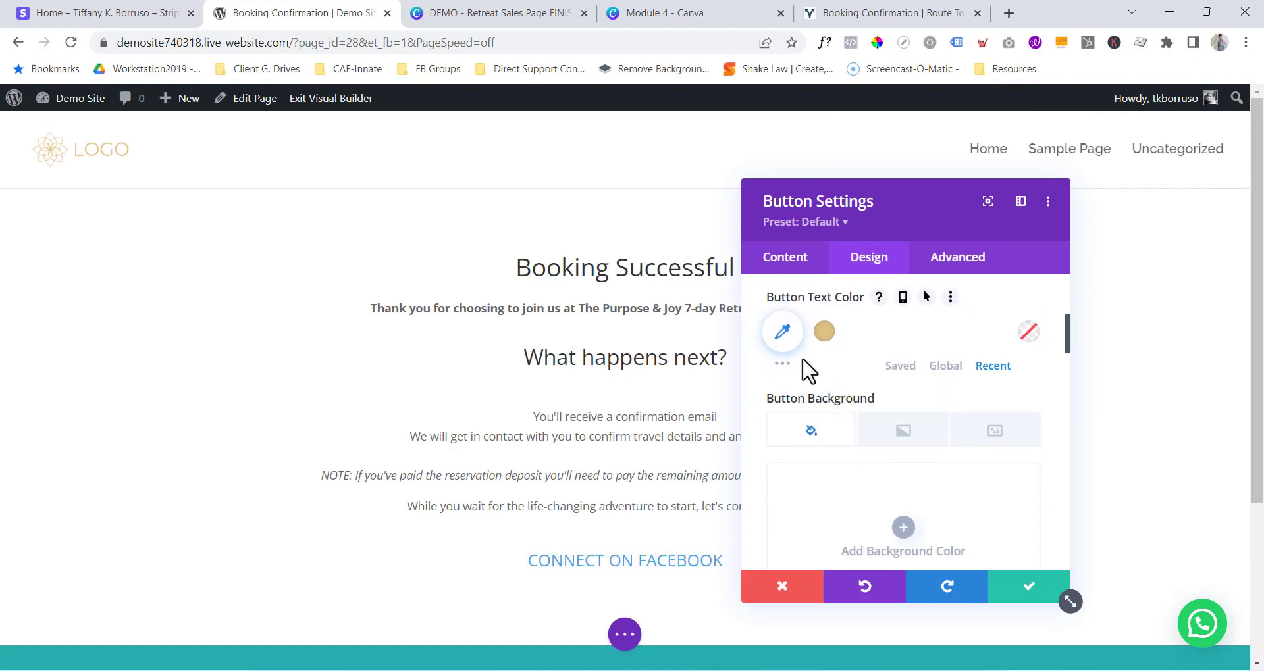
{"action": "left_click", "coordinate": [784, 333]}
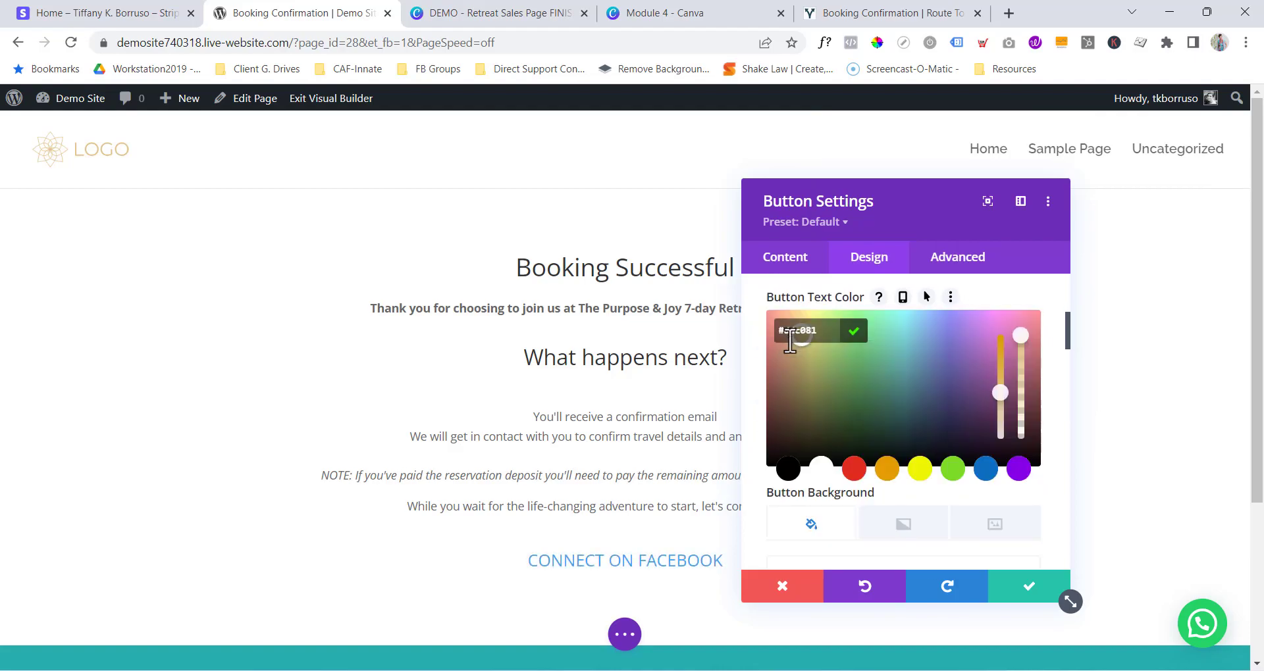
{"action": "left_click", "coordinate": [821, 479]}
{"action": "scroll", "coordinate": [874, 416], "scroll_direction": "up", "scroll_amount": 2}
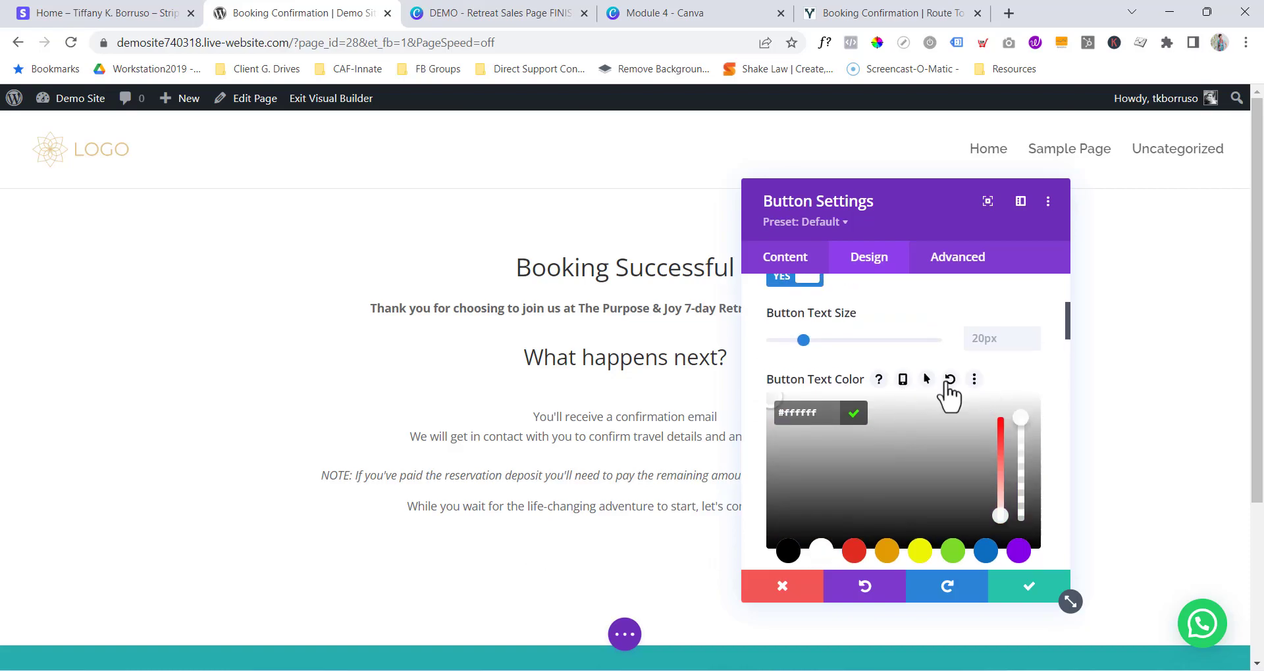
{"action": "left_click", "coordinate": [1006, 377]}
Set the Connect on Facebook button's background color to the copied gold DDC081 and save the button settings.
{"action": "scroll", "coordinate": [940, 439], "scroll_direction": "down", "scroll_amount": 2}
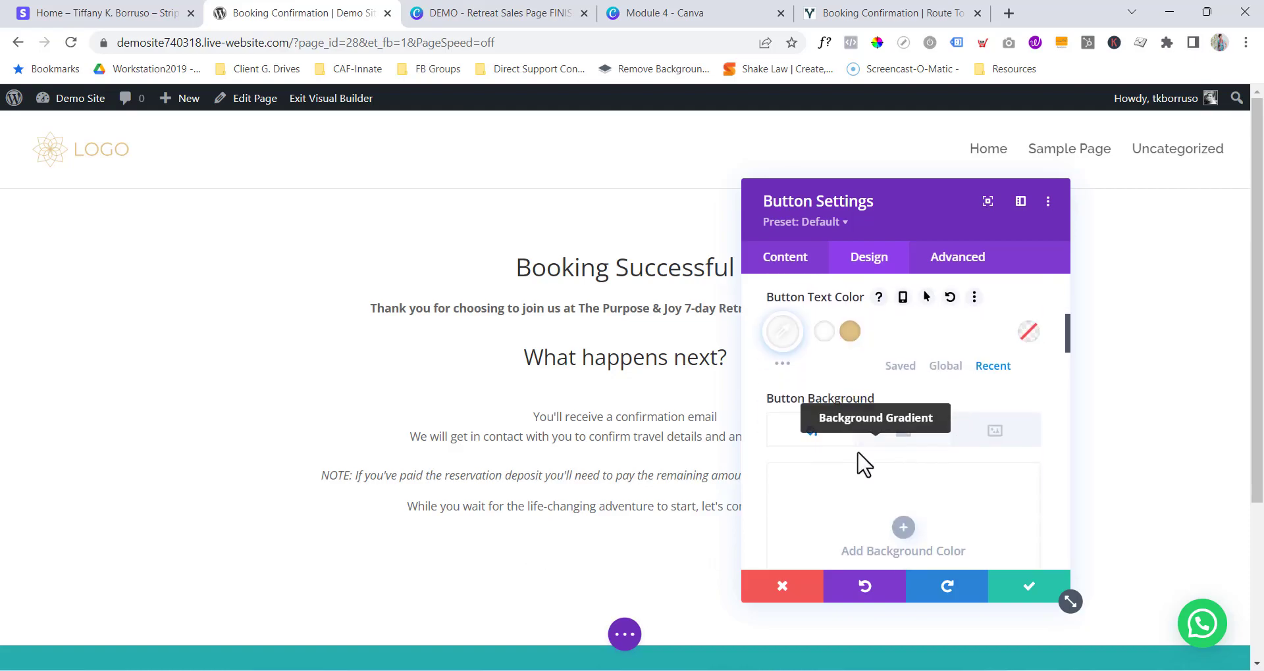
{"action": "left_click", "coordinate": [897, 503]}
{"action": "scroll", "coordinate": [902, 429], "scroll_direction": "down", "scroll_amount": 2}
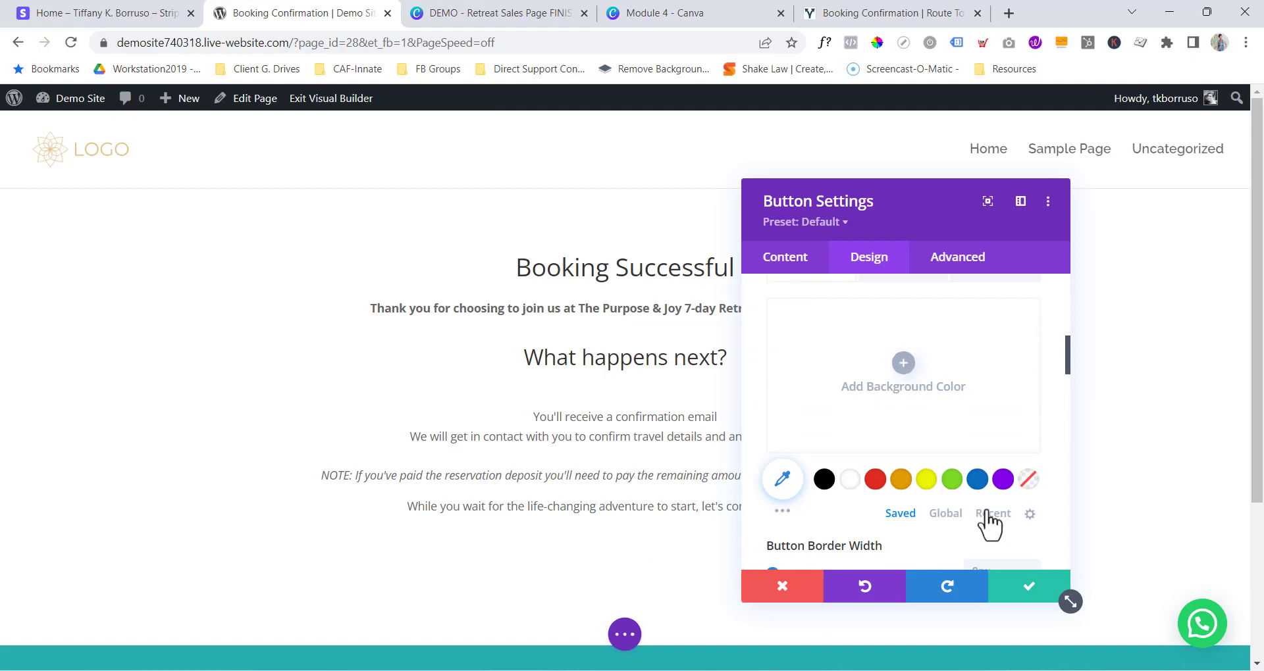
{"action": "left_click", "coordinate": [780, 480]}
{"action": "right_click", "coordinate": [797, 322]}
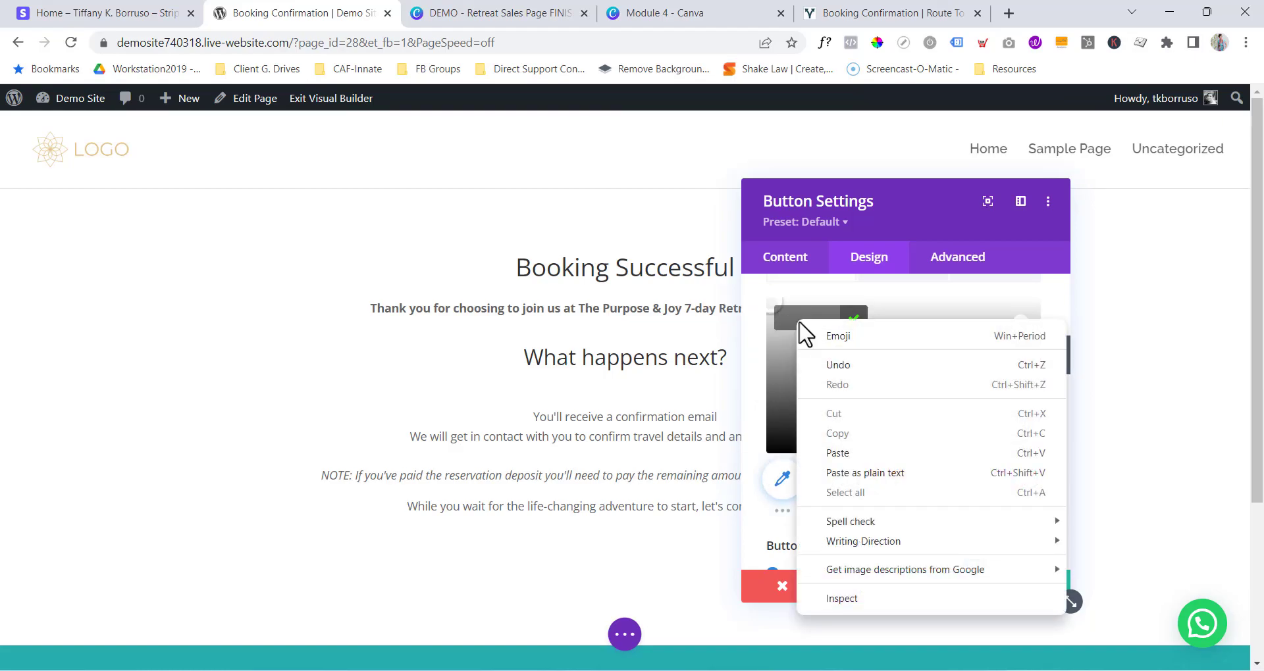
{"action": "left_click", "coordinate": [831, 453]}
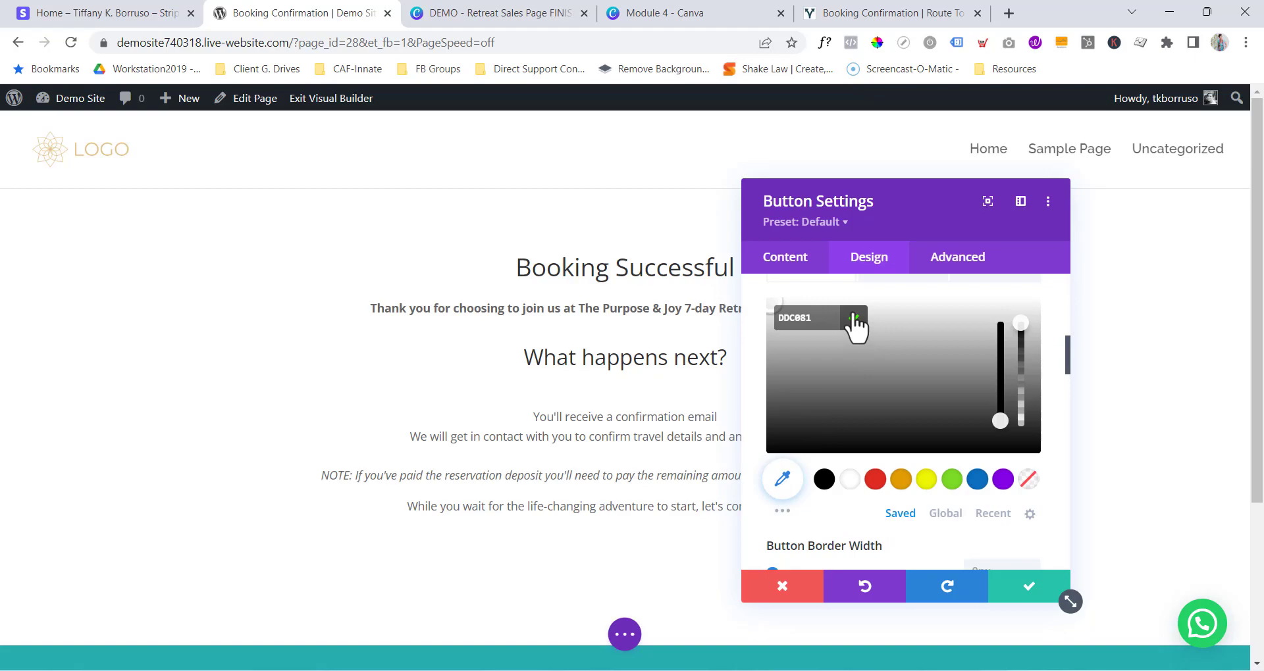
{"action": "left_click", "coordinate": [854, 321]}
{"action": "left_click", "coordinate": [1002, 588]}
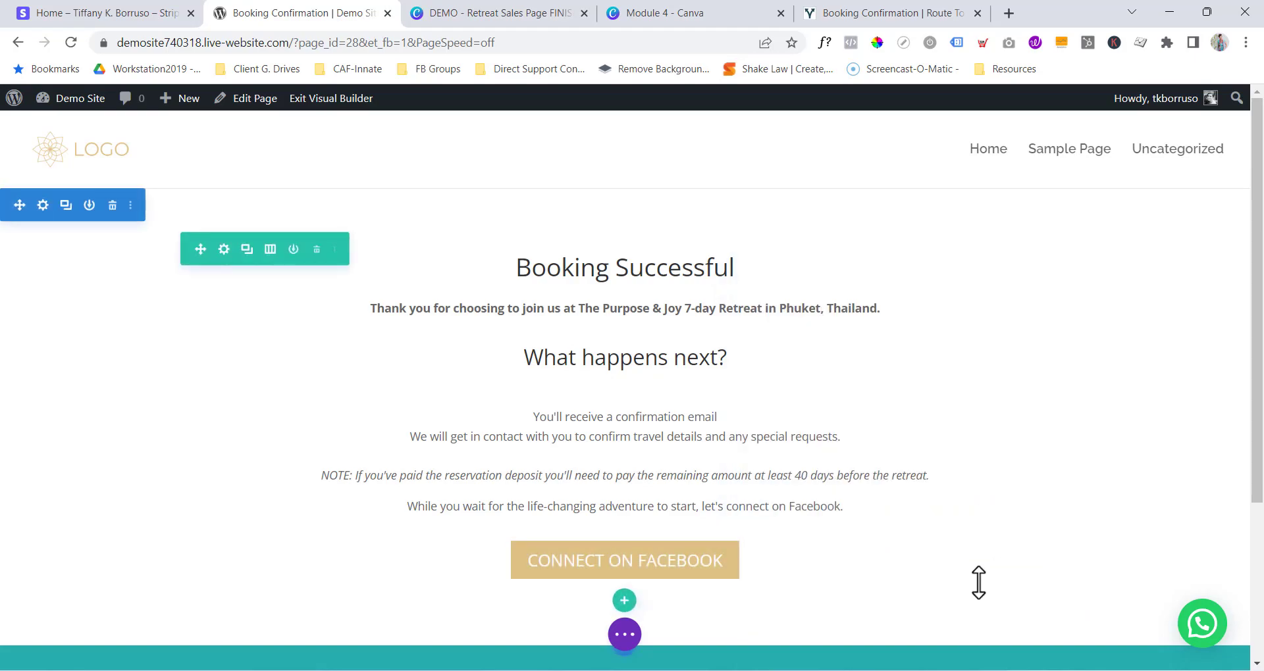
Set the Connect on Facebook button's link target to In The New Tab and save the button settings.
{"action": "left_click", "coordinate": [597, 552]}
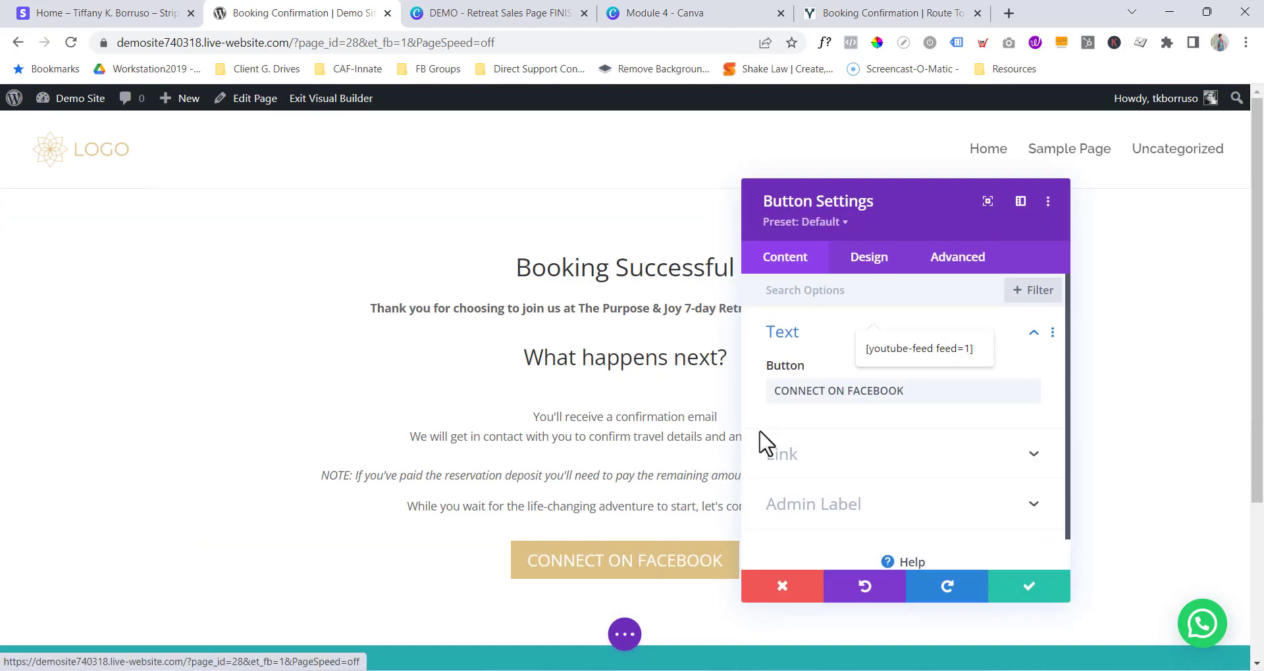
{"action": "left_click", "coordinate": [800, 461]}
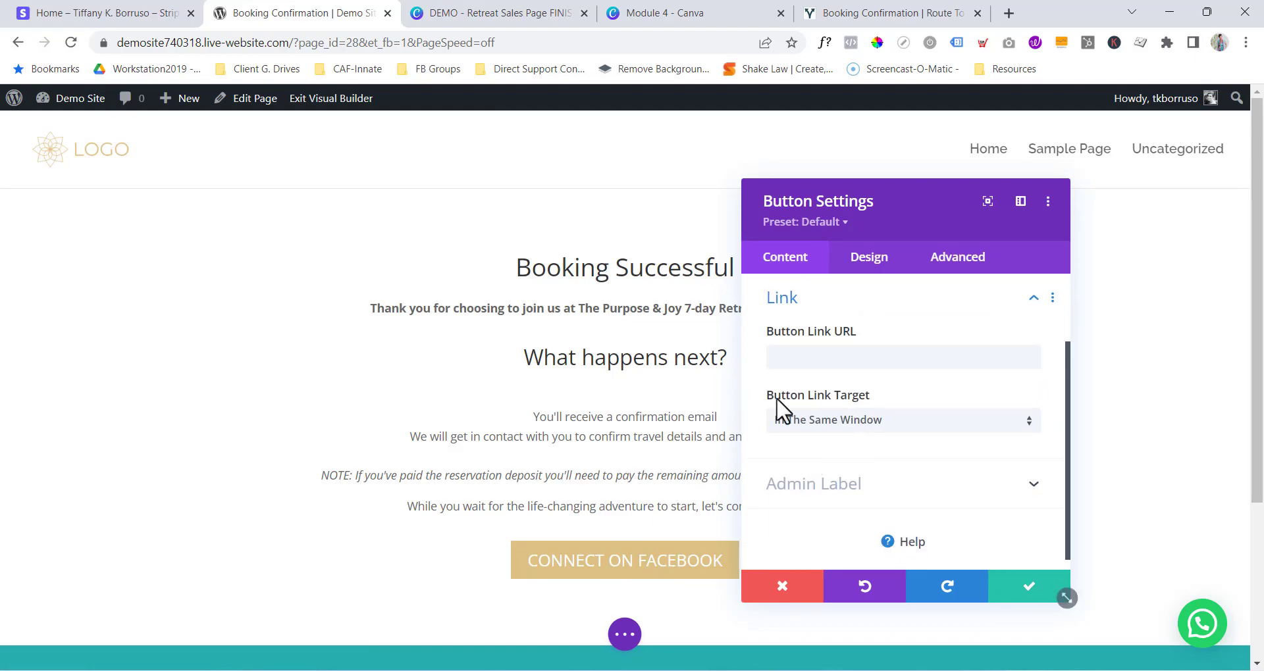
{"action": "left_click", "coordinate": [799, 425]}
{"action": "left_click", "coordinate": [801, 461]}
{"action": "left_click", "coordinate": [812, 437]}
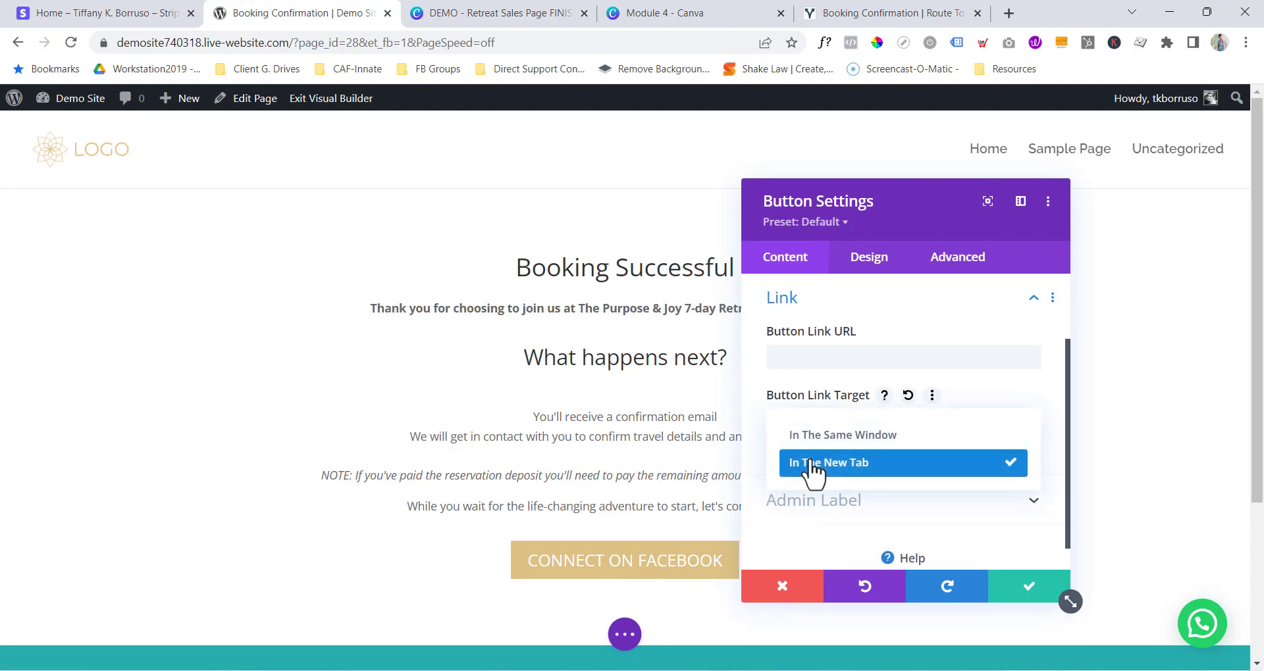
{"action": "left_click", "coordinate": [814, 464]}
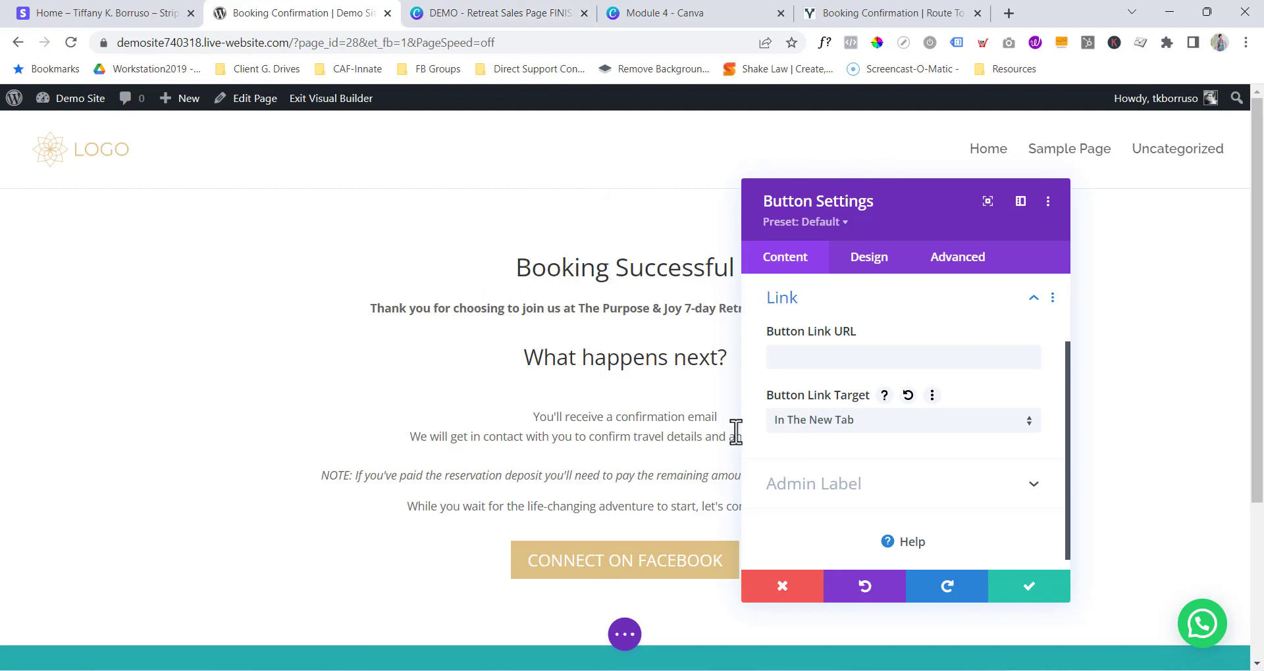
{"action": "left_click", "coordinate": [1027, 587]}
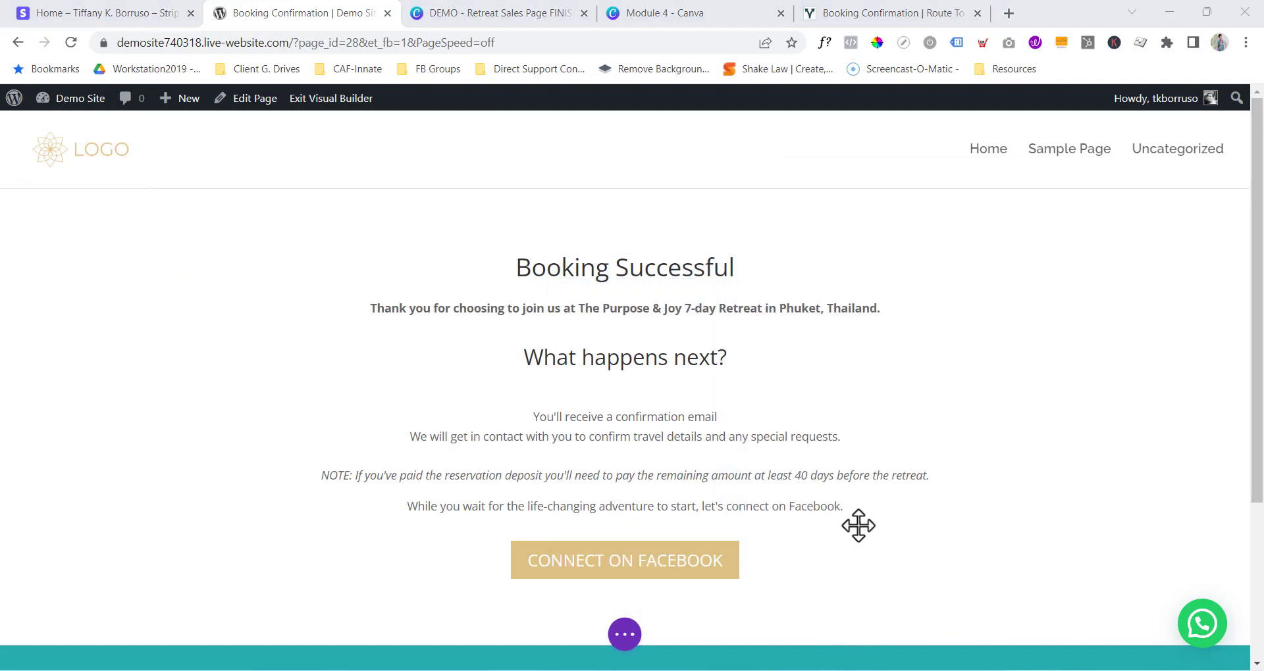
Save the Booking Confirmation page as a draft and check its layout in tablet and phone views.
{"action": "left_click", "coordinate": [624, 635]}
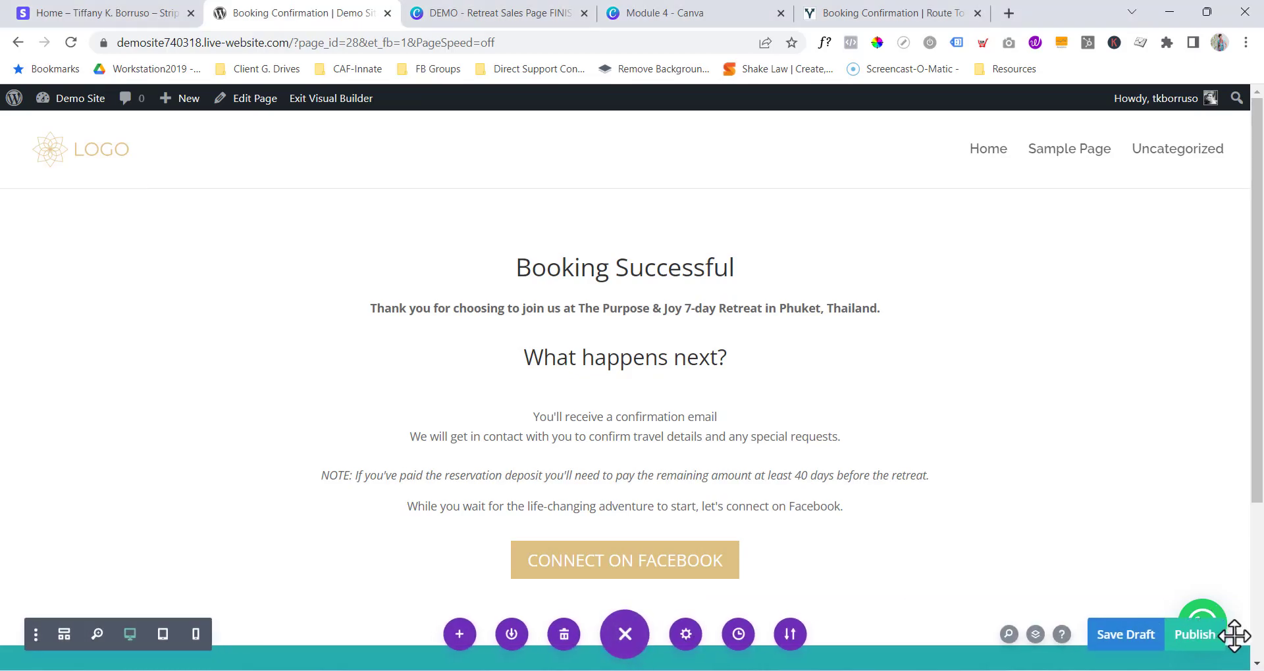
{"action": "left_click", "coordinate": [1123, 645]}
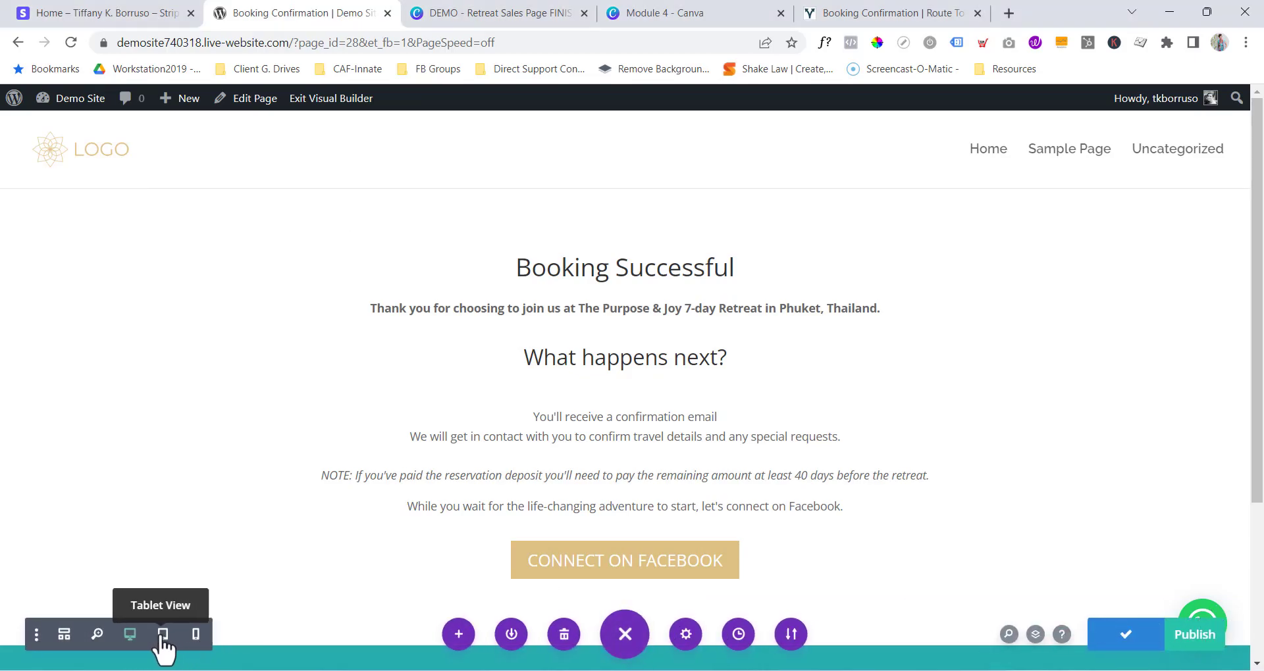
{"action": "left_click", "coordinate": [165, 637]}
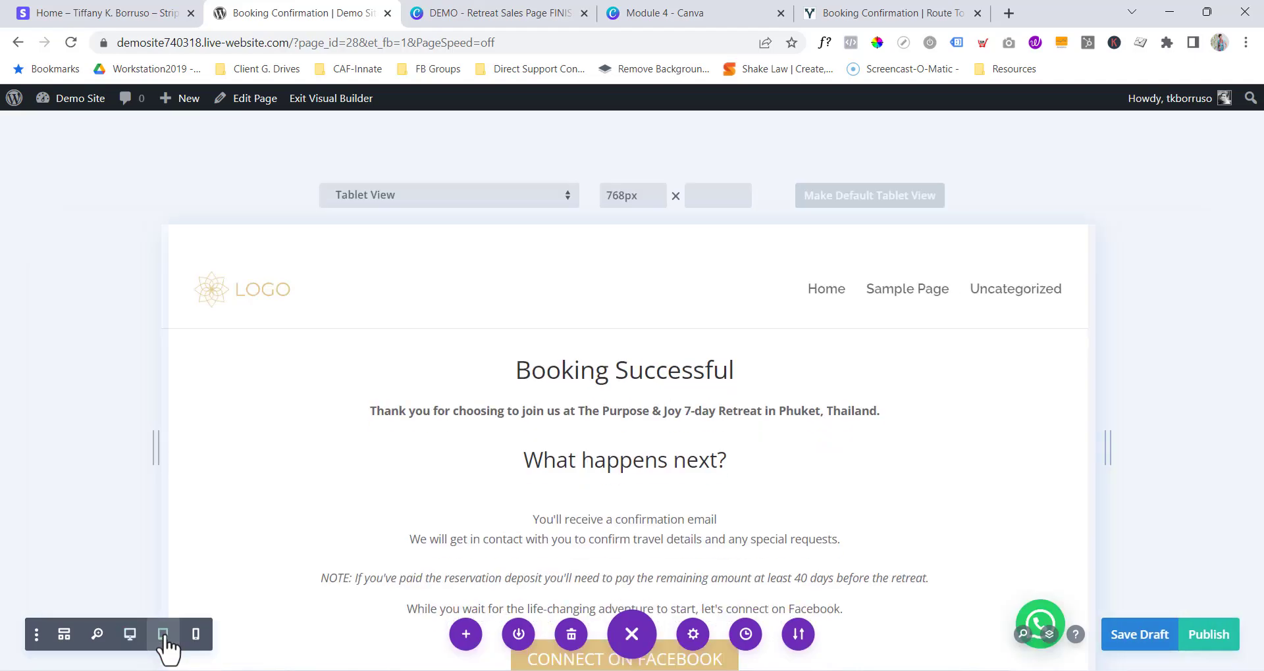
{"action": "scroll", "coordinate": [687, 443], "scroll_direction": "down", "scroll_amount": 4}
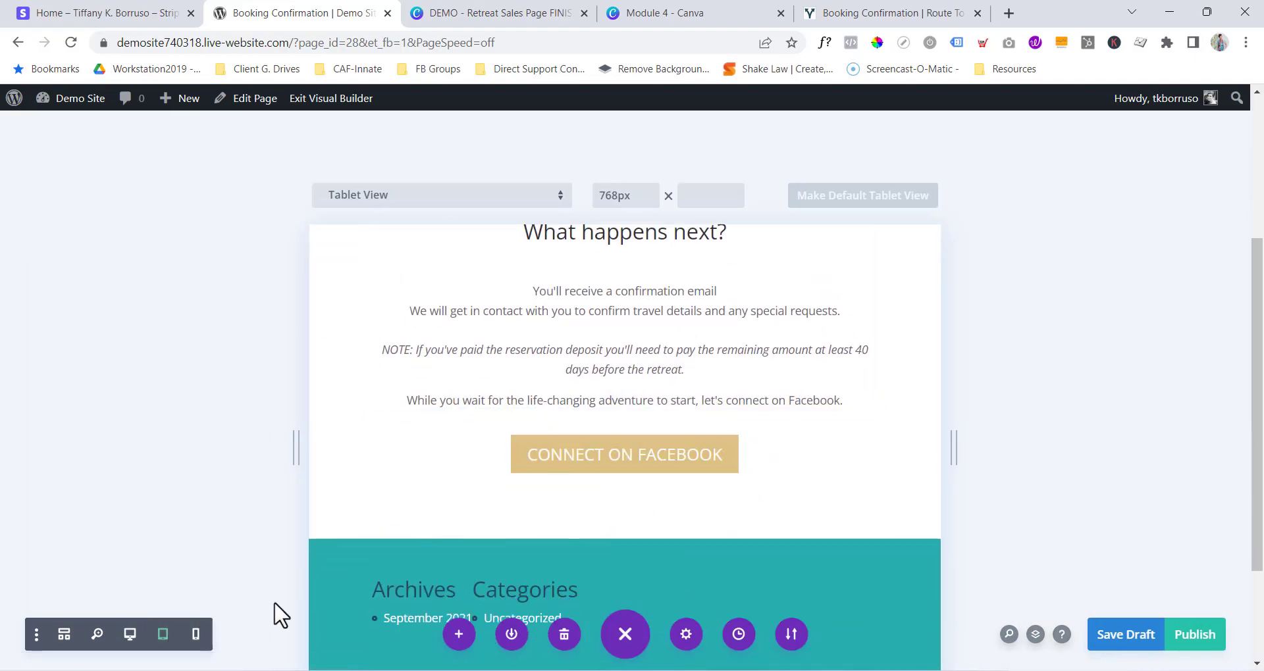
{"action": "left_click", "coordinate": [196, 634]}
{"action": "scroll", "coordinate": [666, 423], "scroll_direction": "up", "scroll_amount": 4}
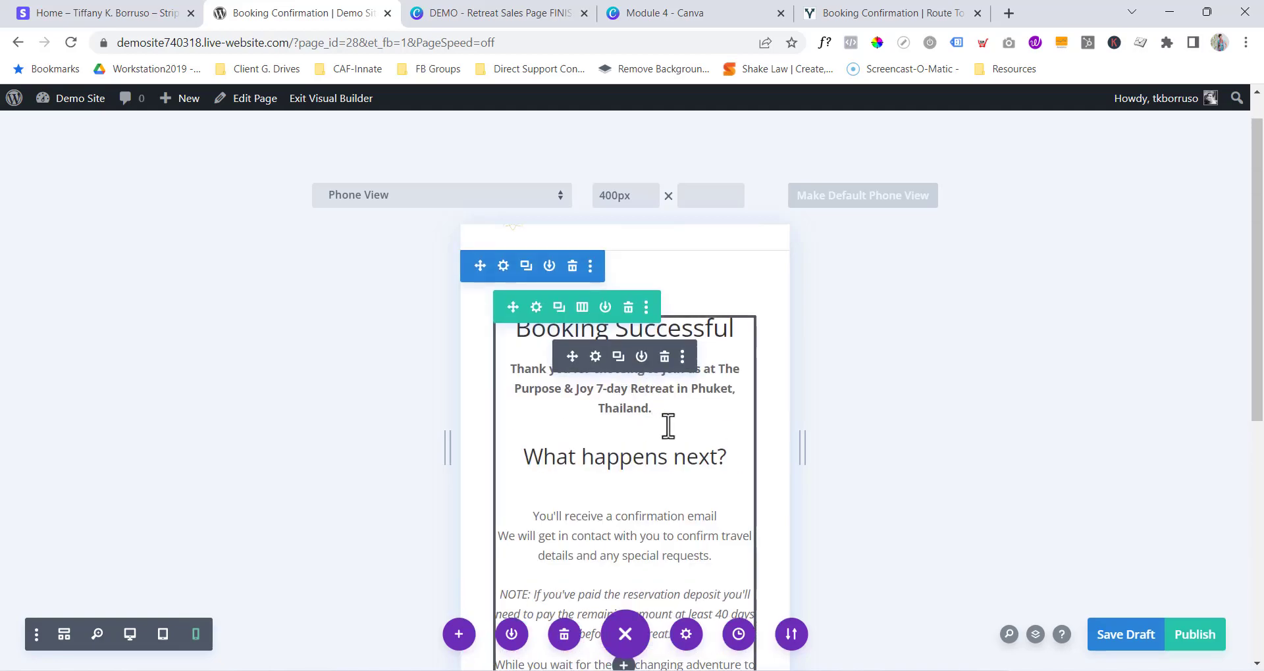
Return to the desktop view and publish the Booking Confirmation page.
{"action": "left_click", "coordinate": [132, 635]}
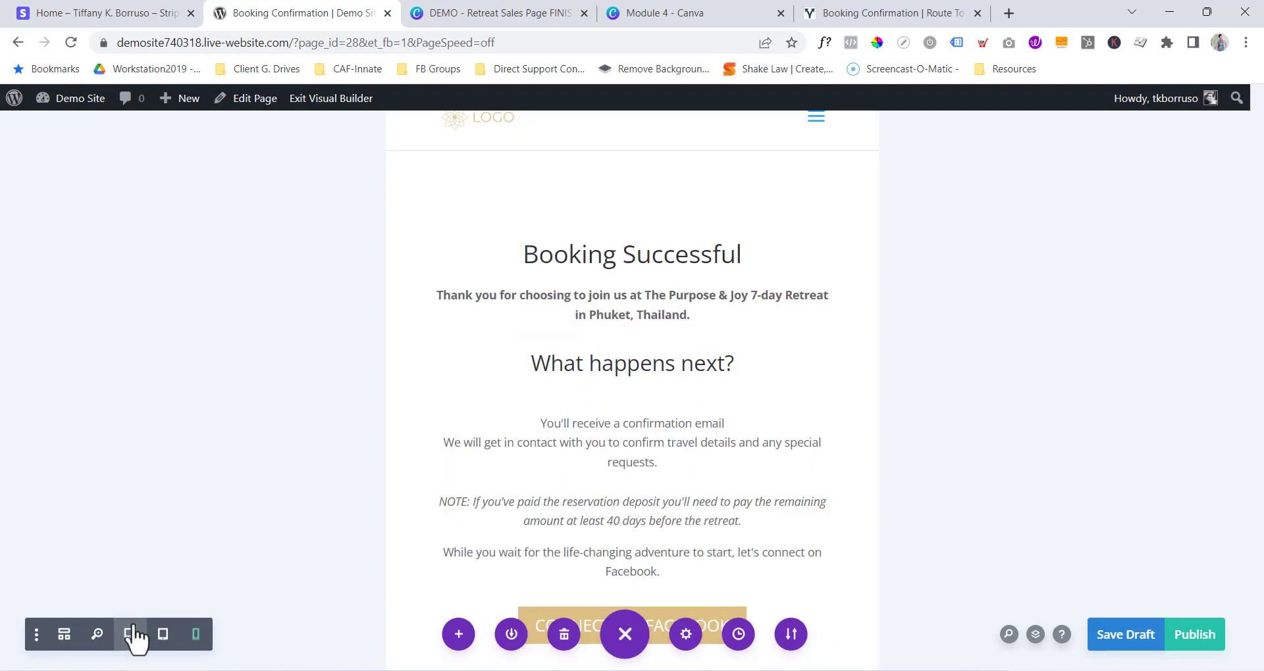
{"action": "left_click", "coordinate": [1193, 647]}
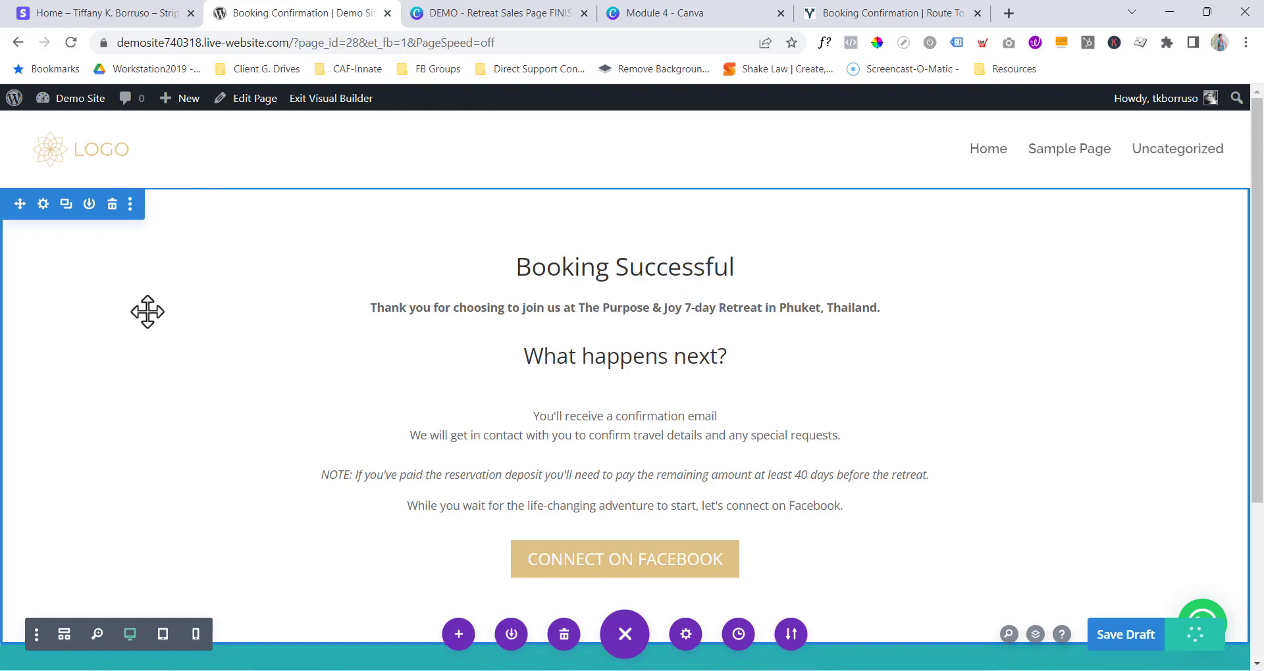